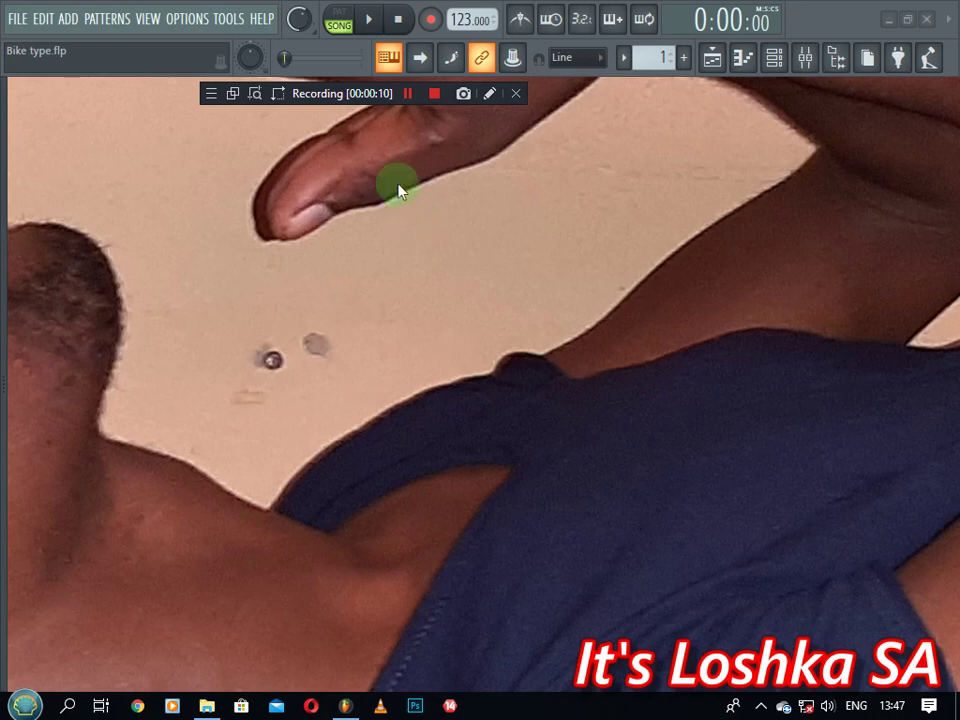
- Open the channel rack, look through the project's channels and unmute all of them
mouse_move(376, 112)
mouse_down()
mouse_move(369, 107)
mouse_move(441, 97)
mouse_move(436, 124)
mouse_move(444, 92)
mouse_move(380, 110)
mouse_up()
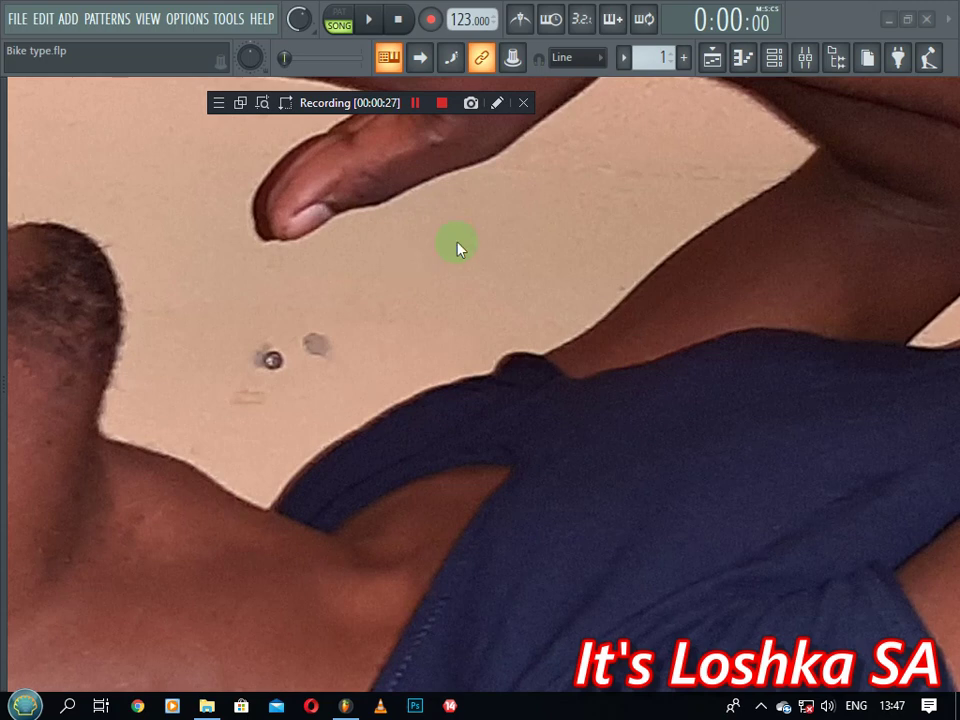
click(776, 64)
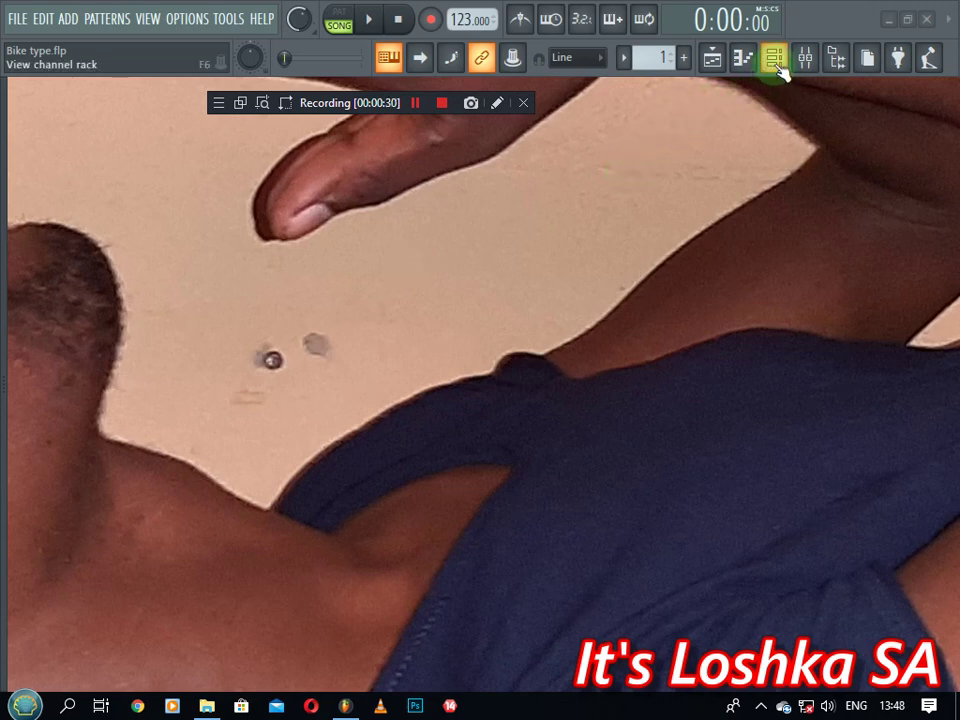
click(776, 60)
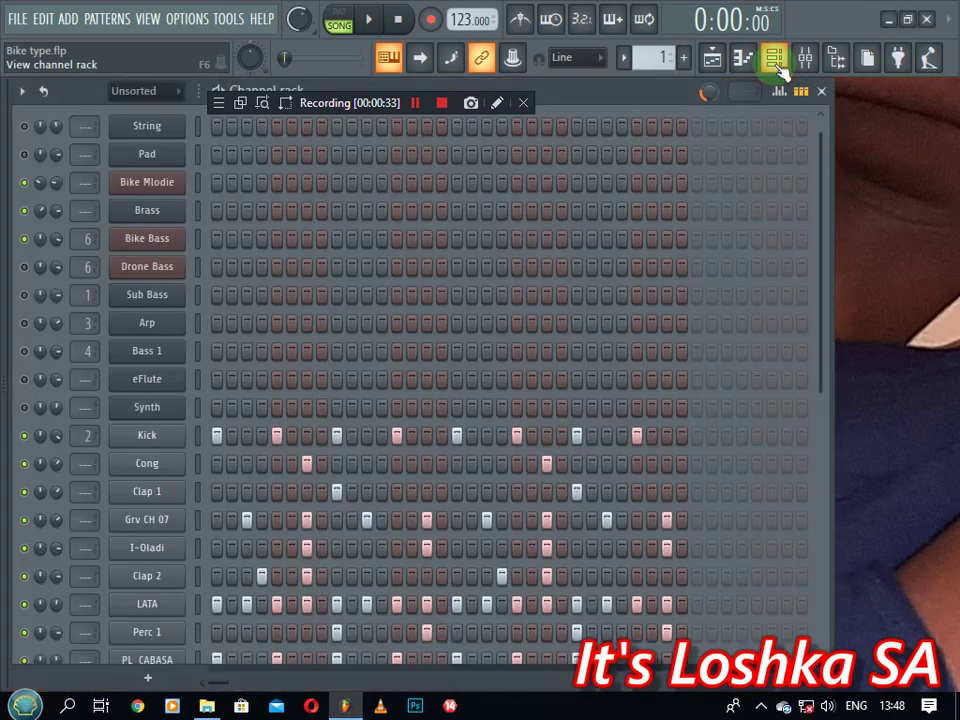
scroll(476, 253, down, 8)
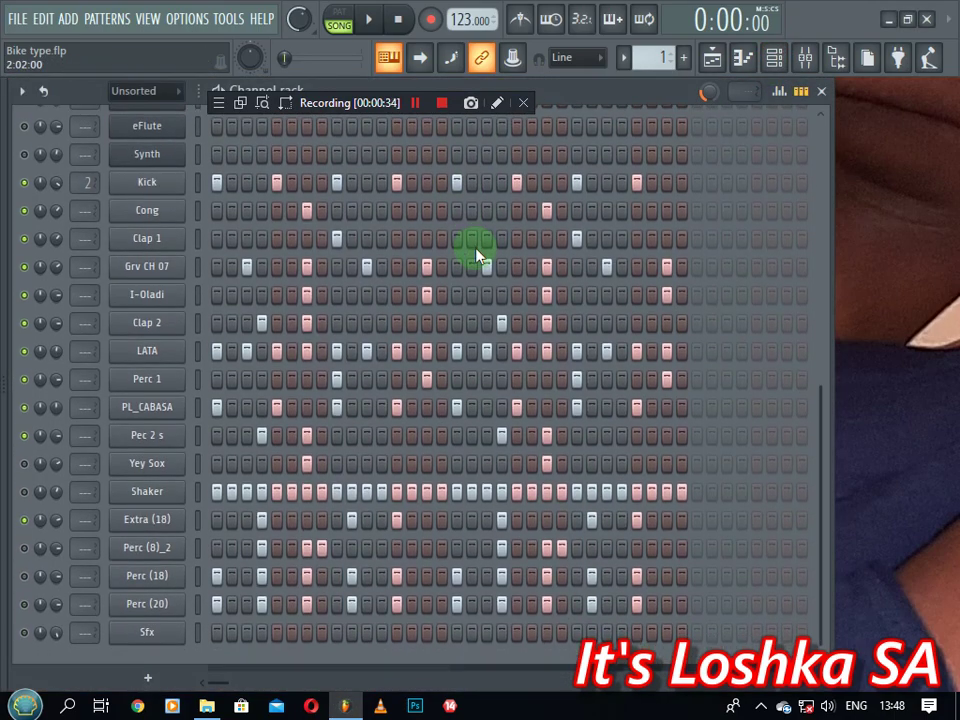
scroll(476, 256, up, 4)
scroll(476, 256, down, 4)
scroll(465, 273, up, 9)
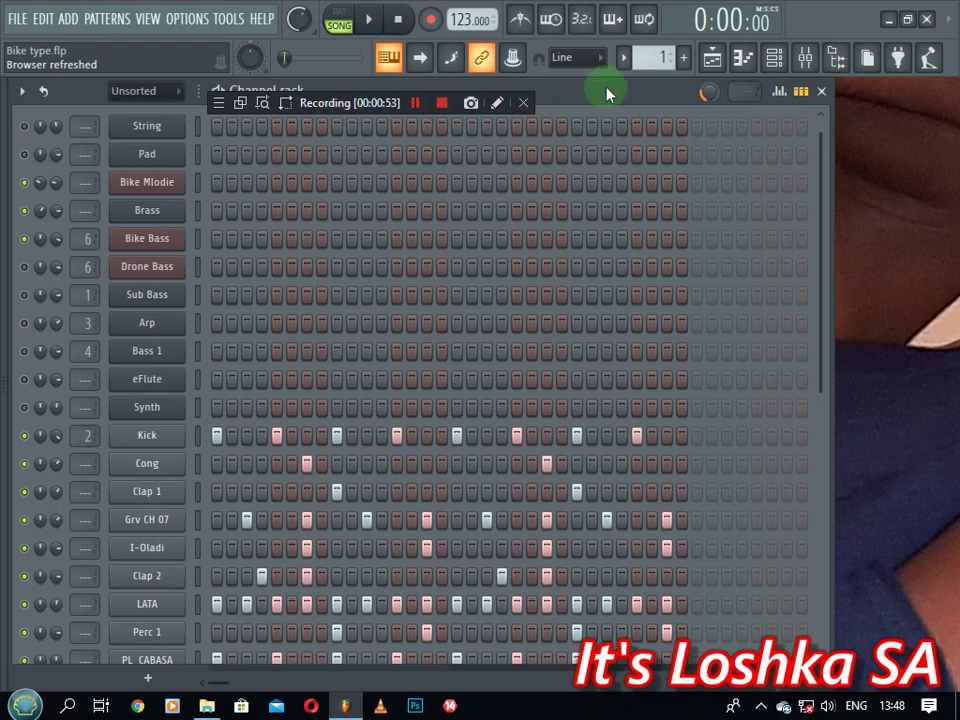
scroll(604, 221, up, 1)
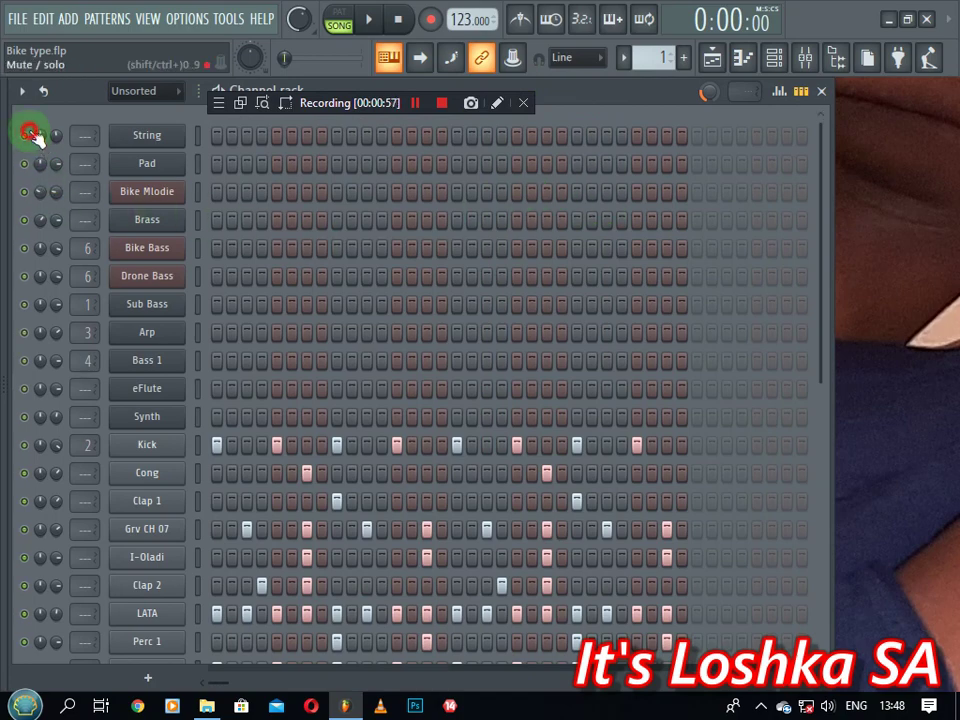
scroll(285, 235, down, 3)
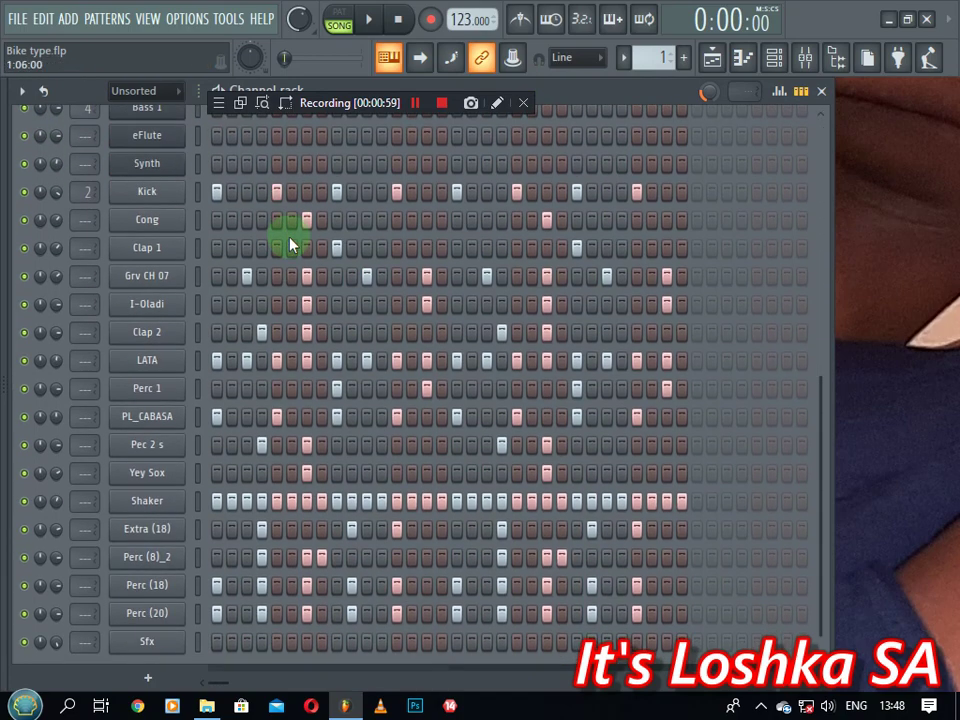
- Open the playlist, pick Pattern 1 from the arrangement and solo Track 1
click(711, 57)
scroll(575, 133, down, 10)
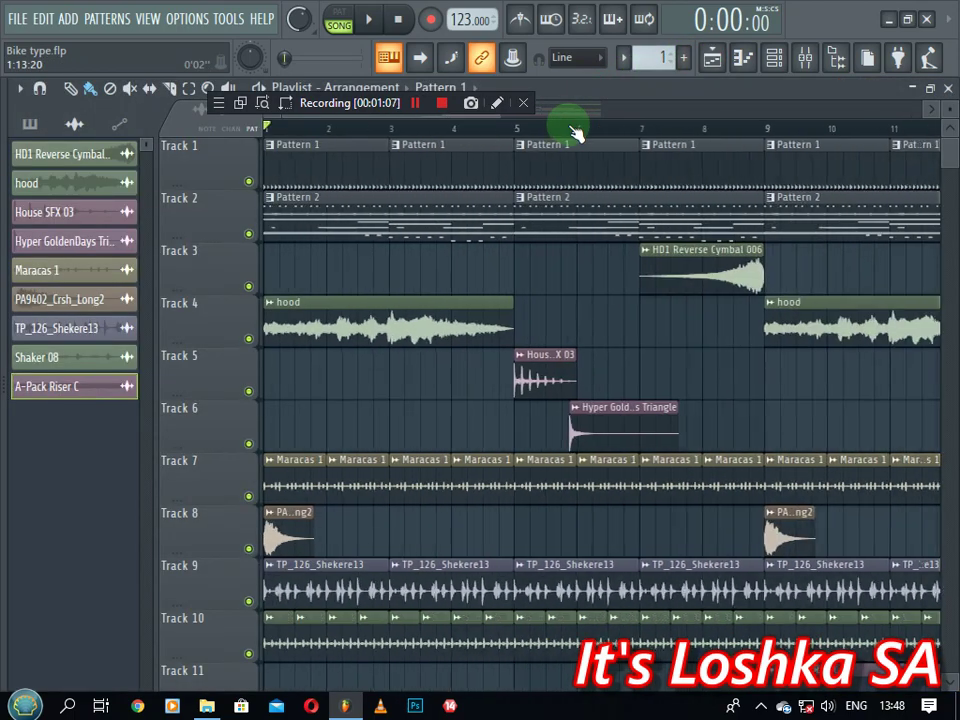
mouse_move(612, 142)
mouse_down()
mouse_move(253, 182)
mouse_move(603, 182)
mouse_move(529, 156)
mouse_move(501, 193)
mouse_move(617, 143)
mouse_up()
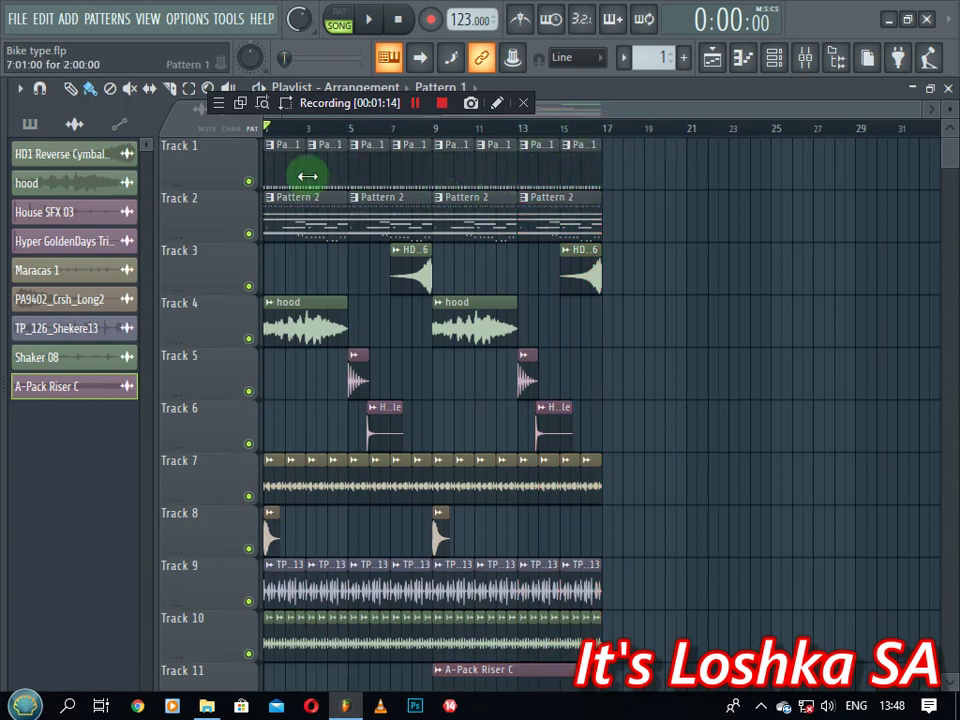
click(461, 171)
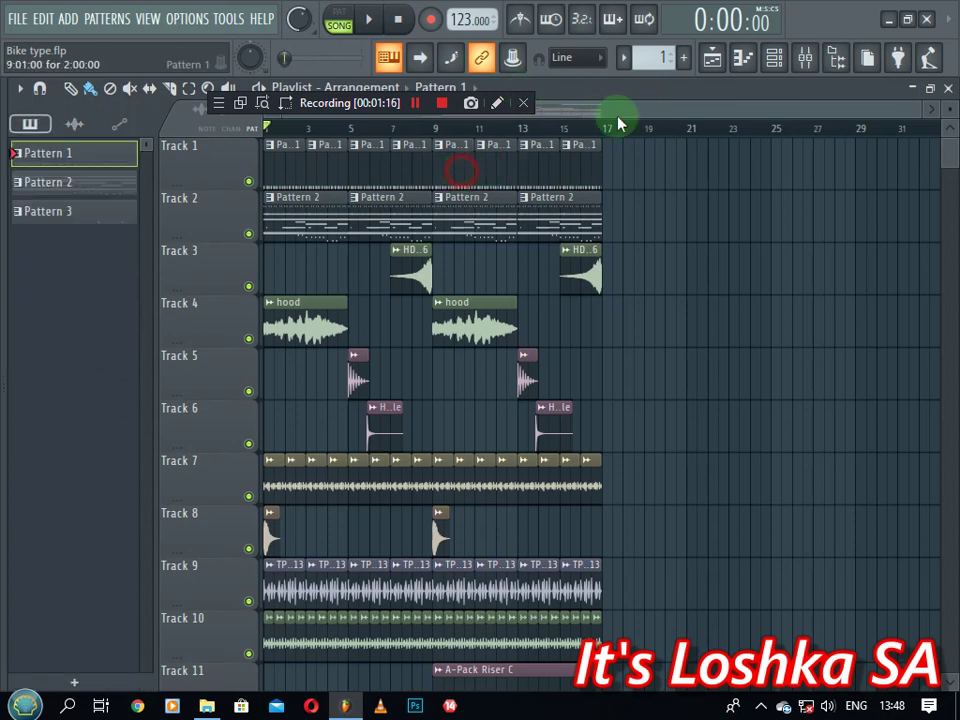
right_click(250, 182)
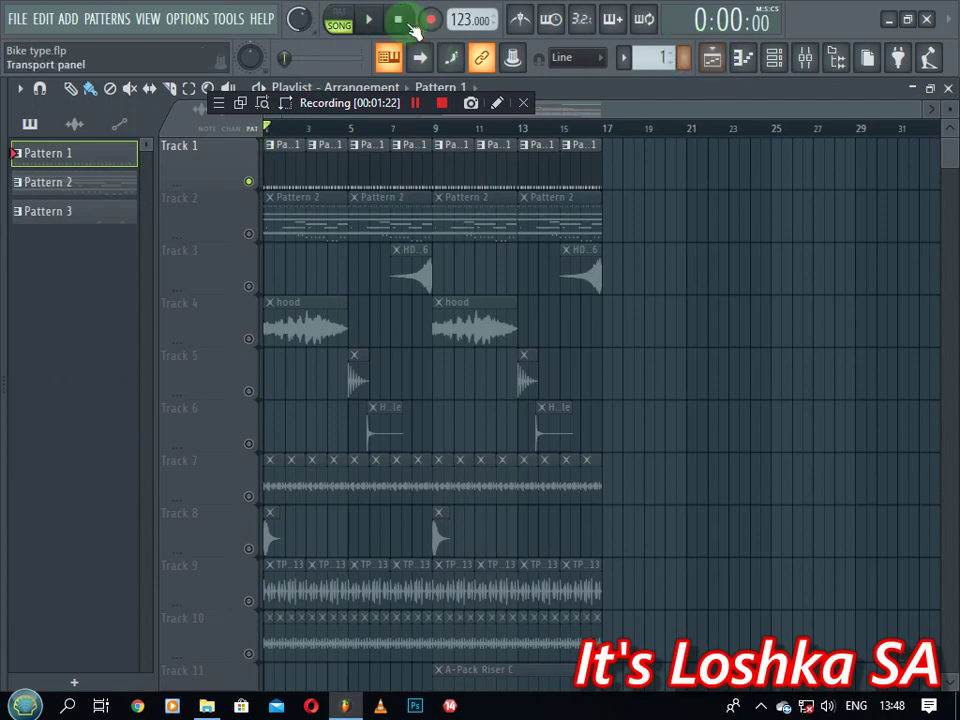
- Play the soloed Track 1 briefly with the channel rack in view
click(371, 20)
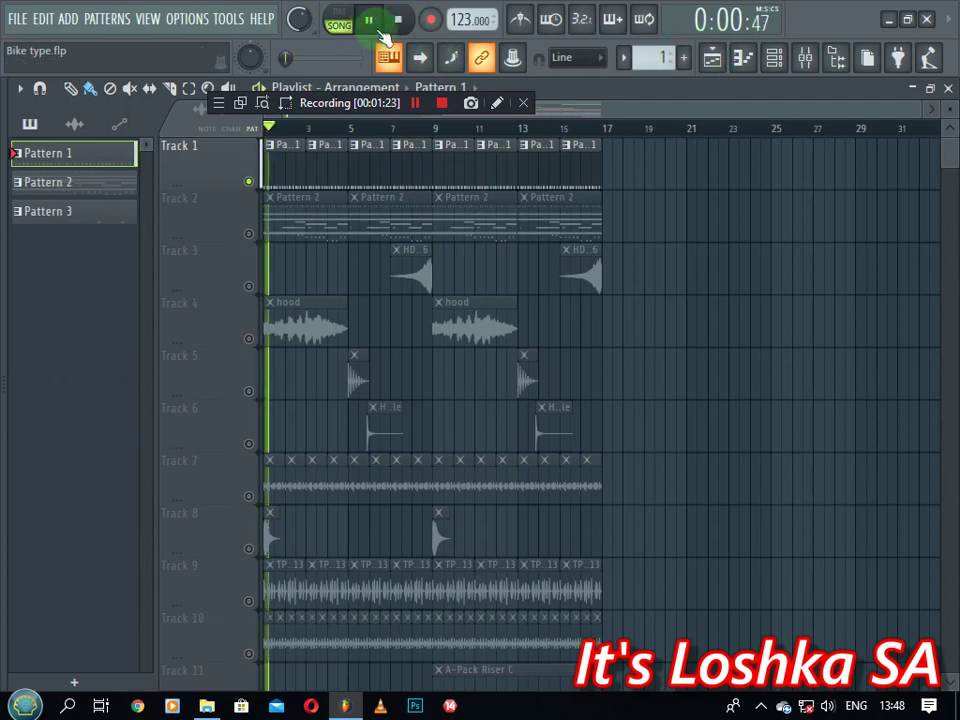
click(774, 57)
click(372, 20)
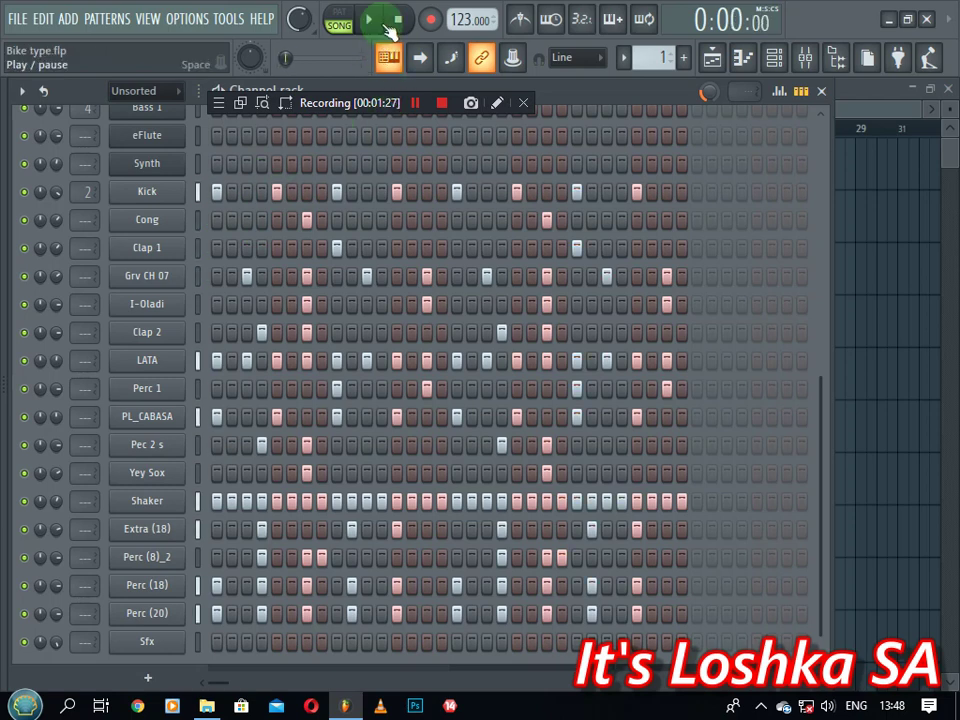
- Leave only the channels from Kick to Clap 2 unmuted and play the beat briefly
mouse_move(26, 193)
mouse_down()
mouse_move(25, 235)
mouse_move(28, 336)
mouse_up()
key(space)
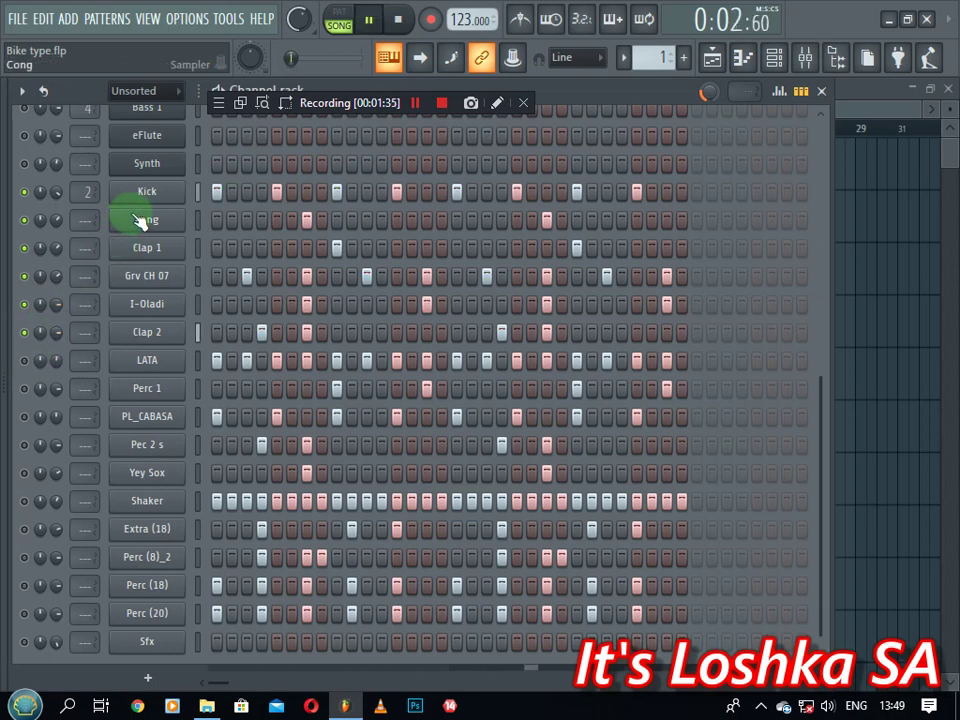
key(space)
- Select and audition the Kick, Cong, Clap 1, Grv CH 07, I-Oladi and Clap 2 channels one by one
click(197, 193)
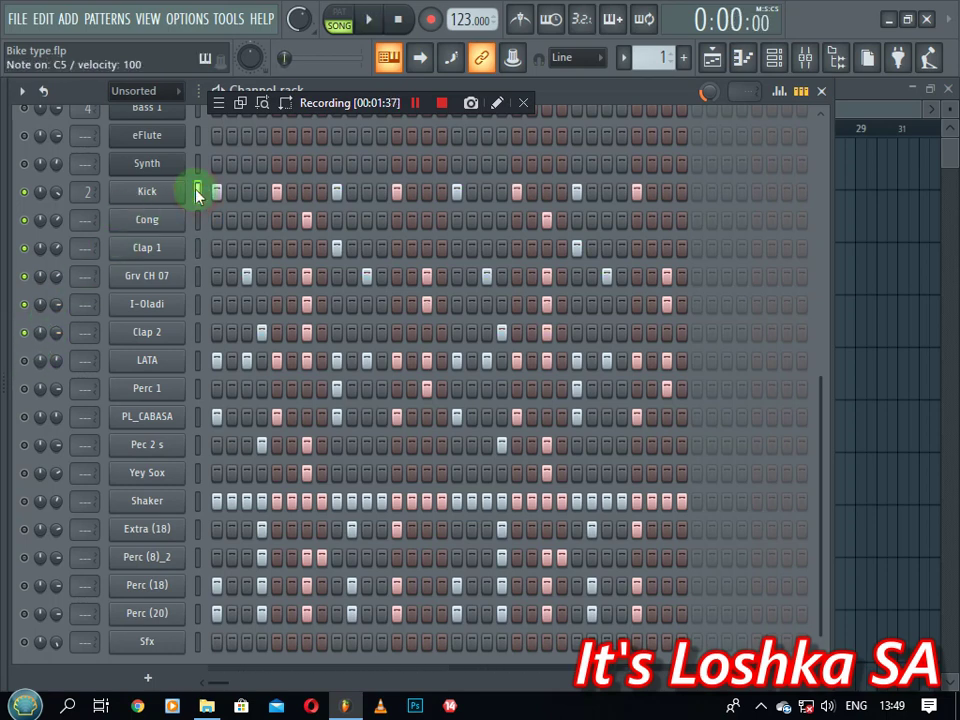
click(197, 231)
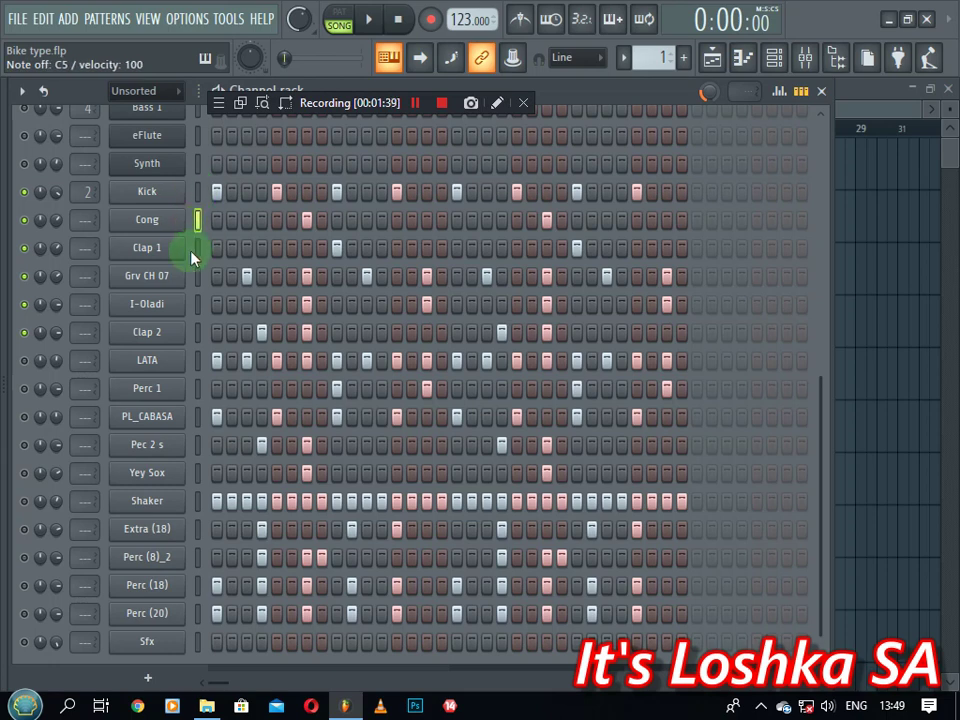
click(198, 248)
click(195, 250)
click(198, 276)
click(197, 310)
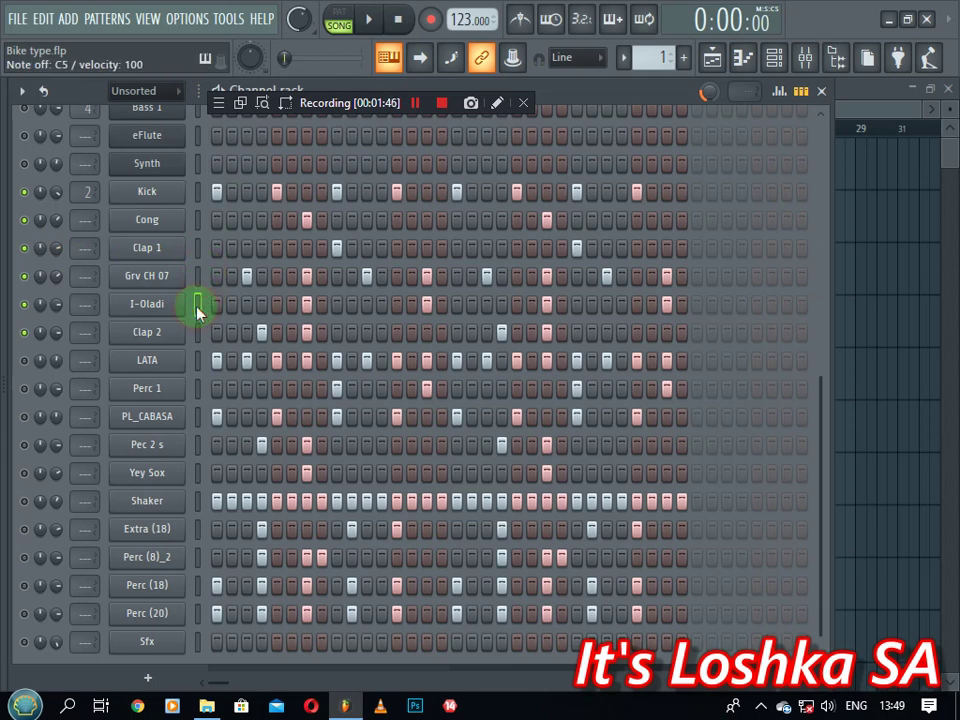
click(197, 332)
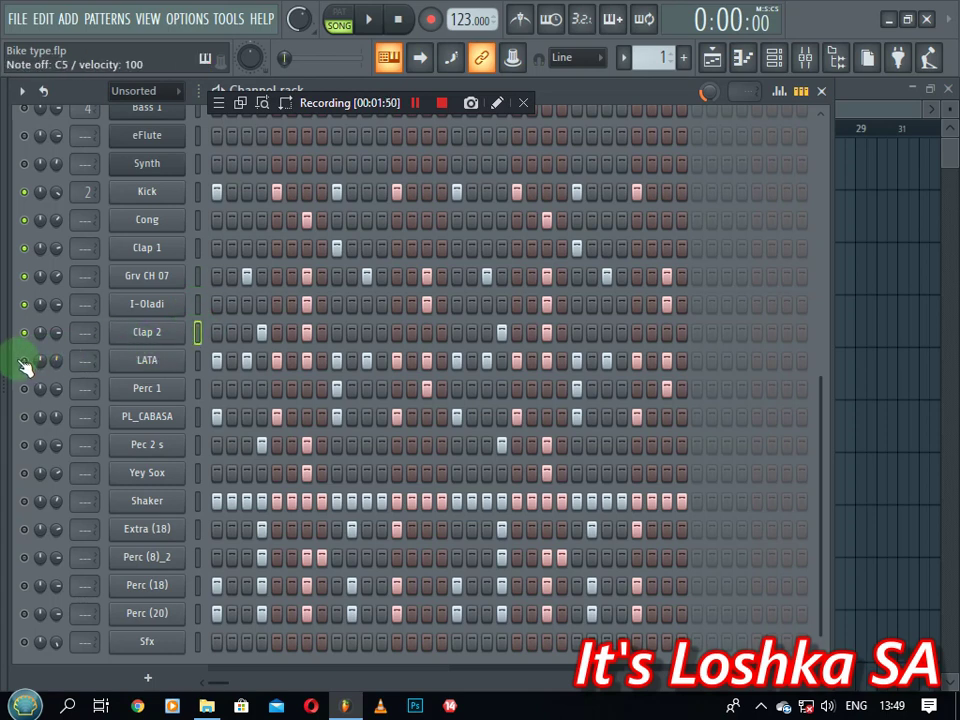
- Unmute the LATA, Perc 1 and PL_CABASA channels in turn, selecting each one to audition its sound
click(24, 360)
click(199, 362)
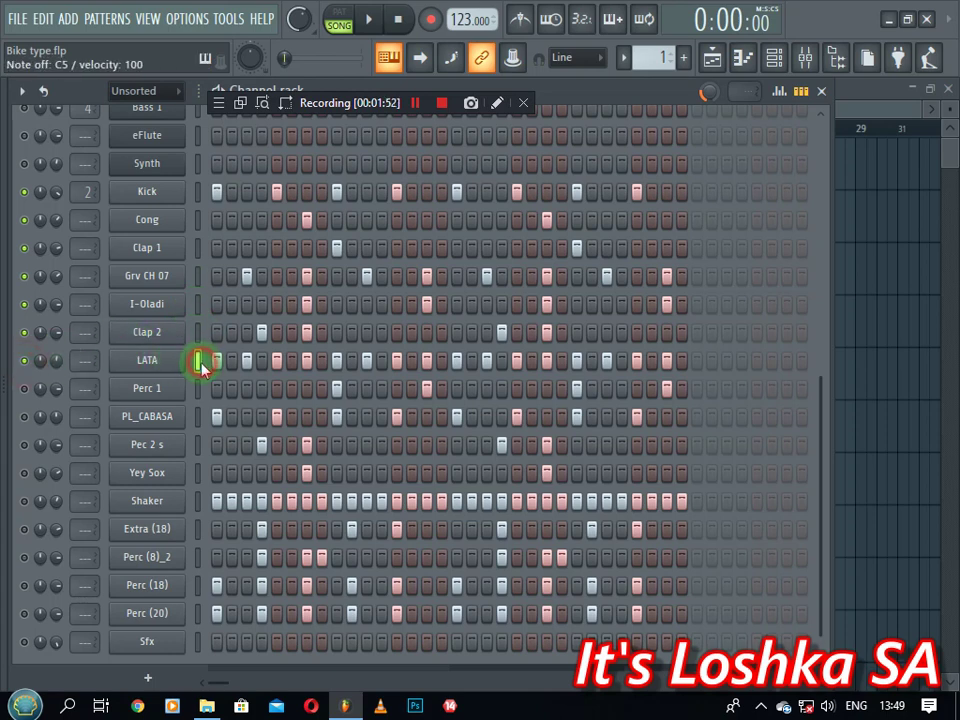
click(199, 366)
click(24, 388)
click(197, 390)
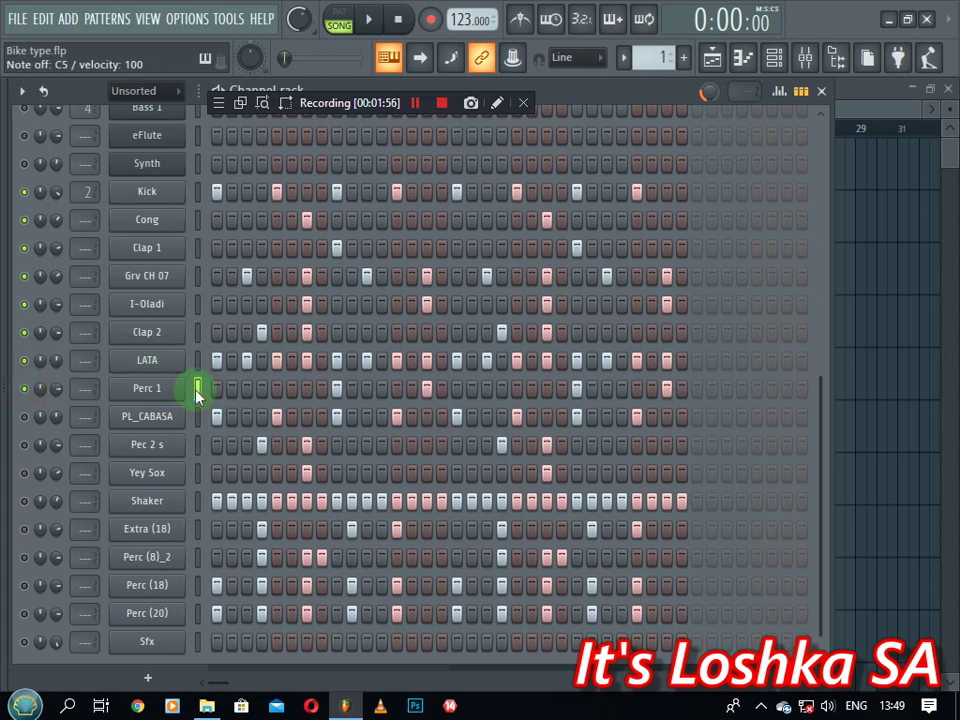
click(24, 416)
click(197, 418)
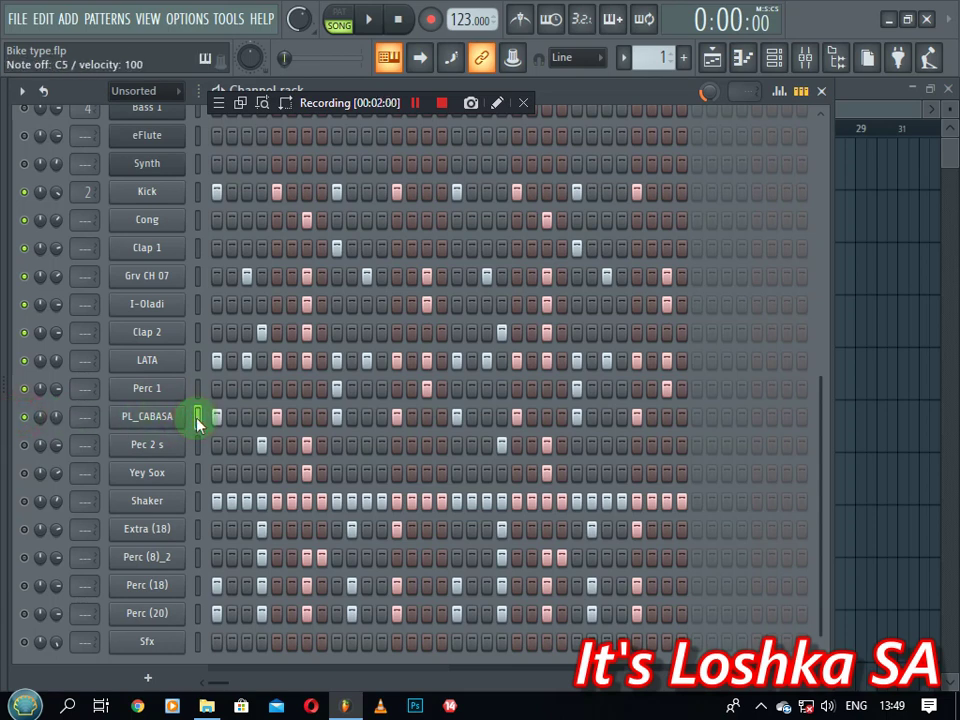
- Unmute the Pec 2 s, Yey Sox and Shaker channels in turn, selecting each one to audition its sound
click(24, 444)
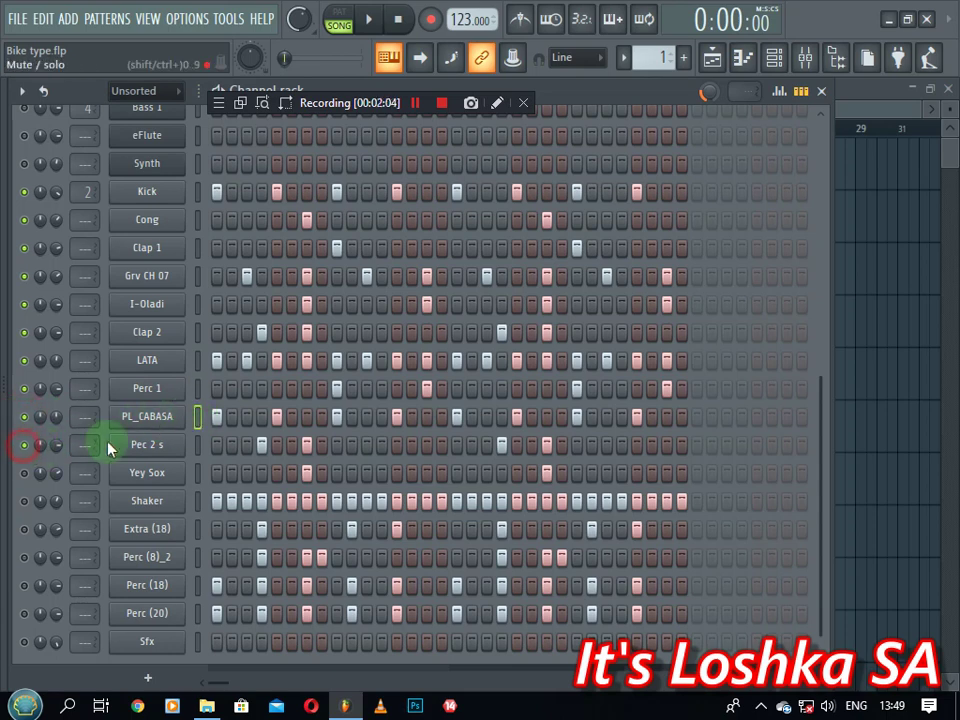
click(197, 444)
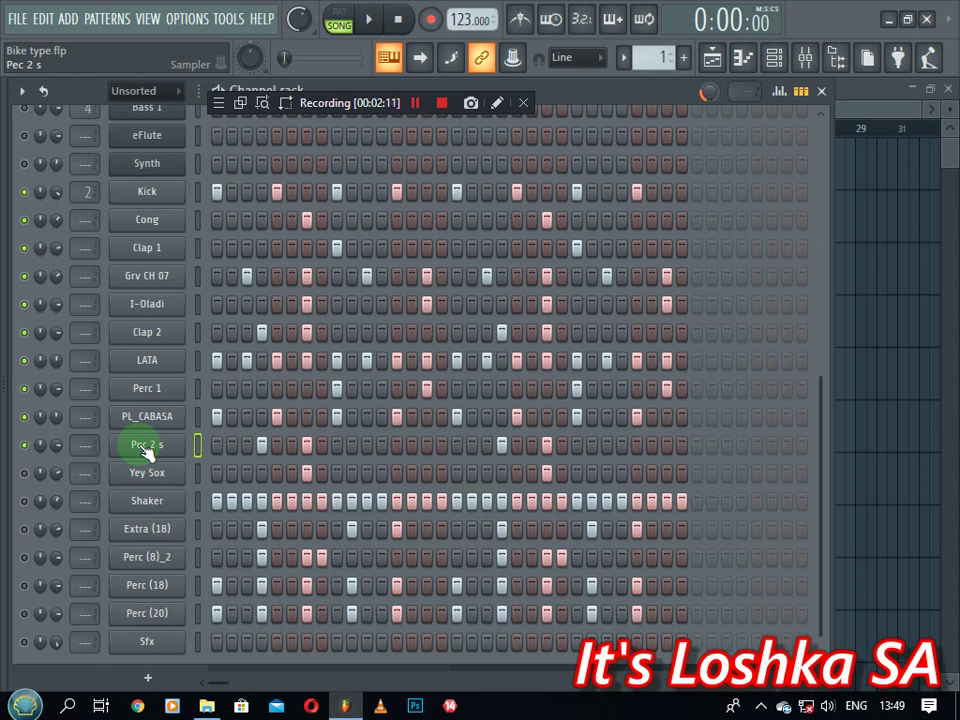
click(24, 472)
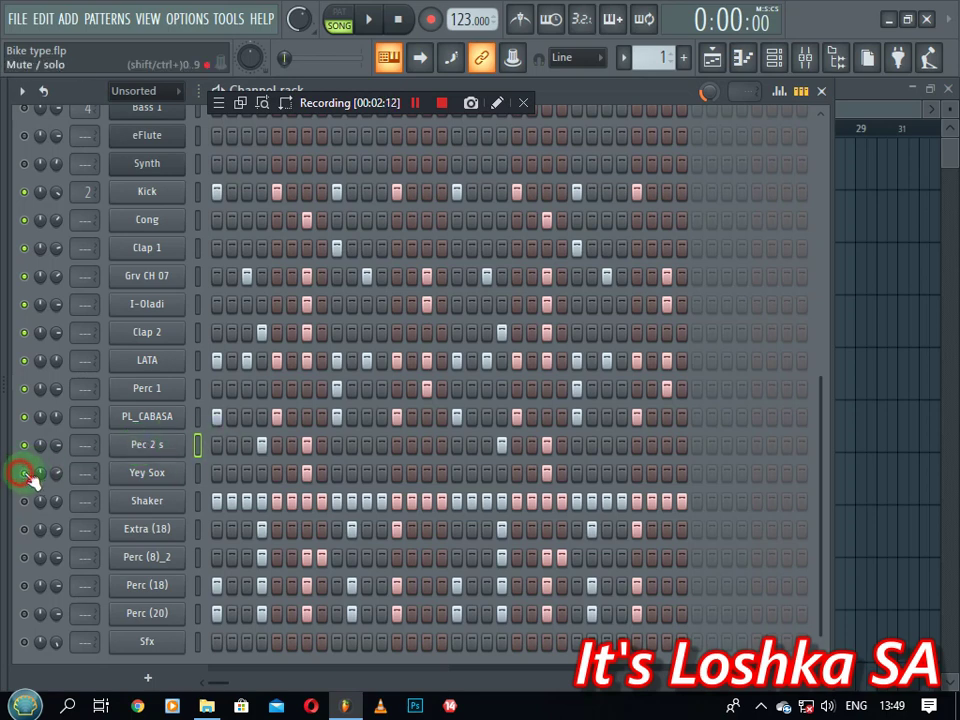
click(197, 472)
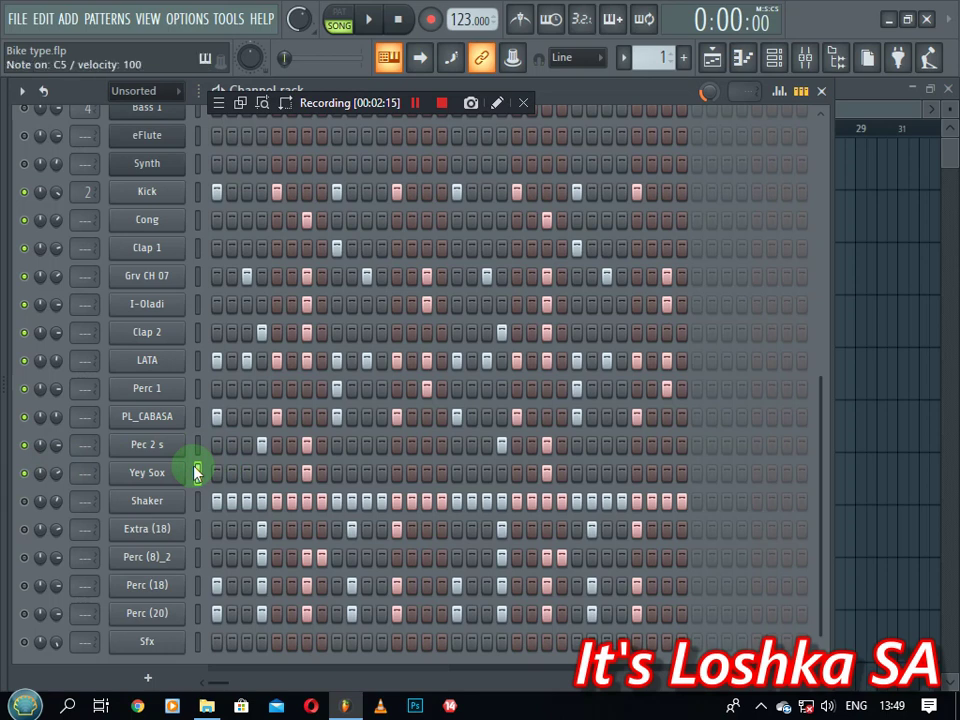
click(24, 501)
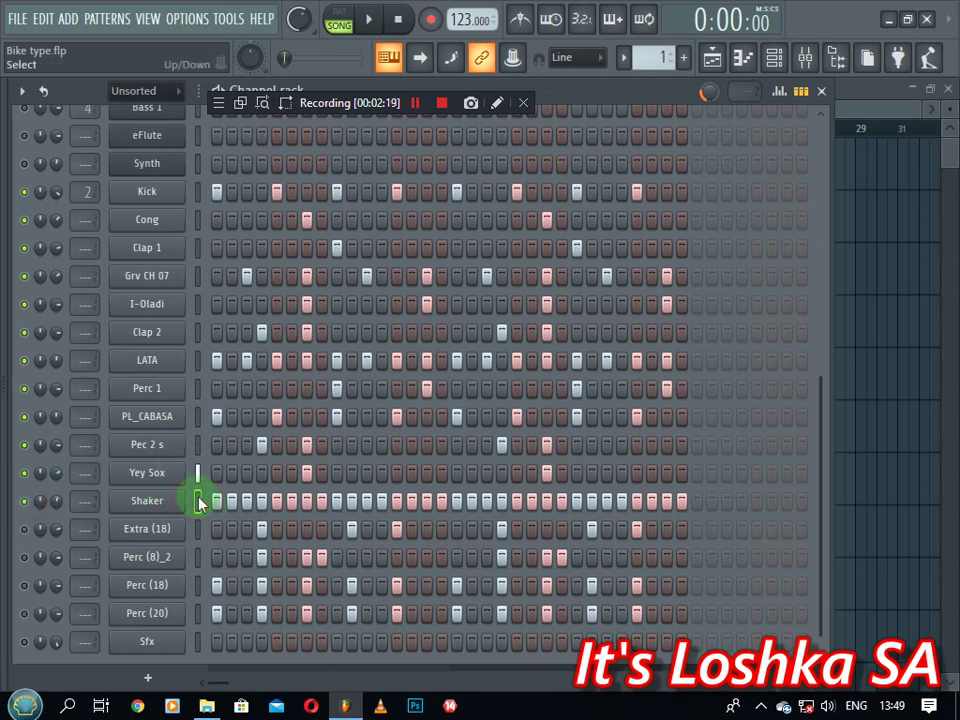
click(198, 501)
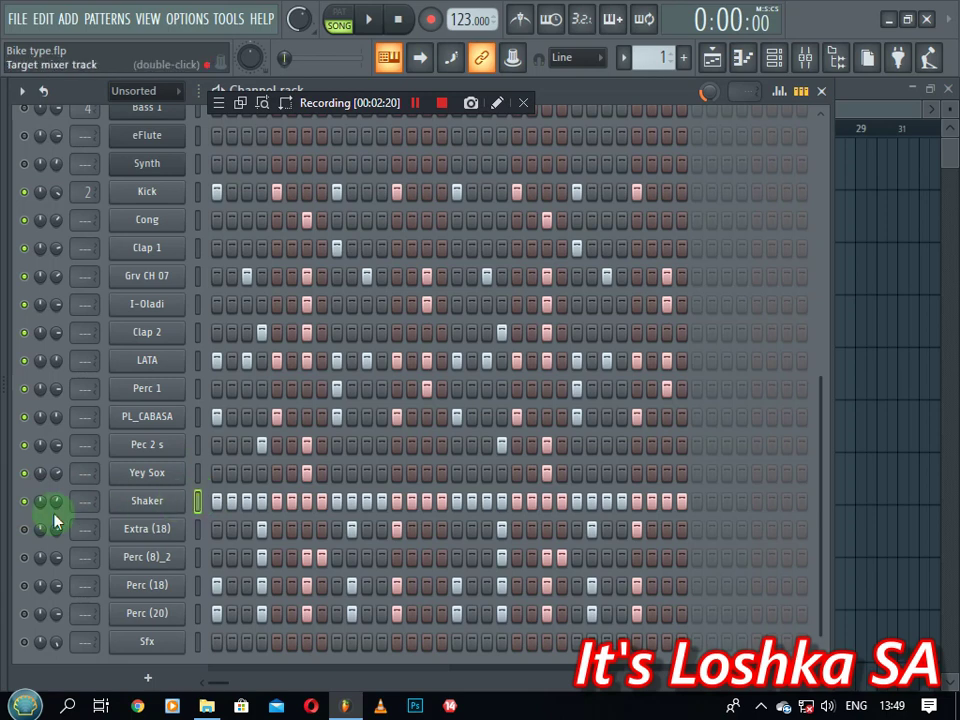
- Unmute the Extra (18) and Perc (8)_2 channels, selecting each one to audition its sound
click(24, 529)
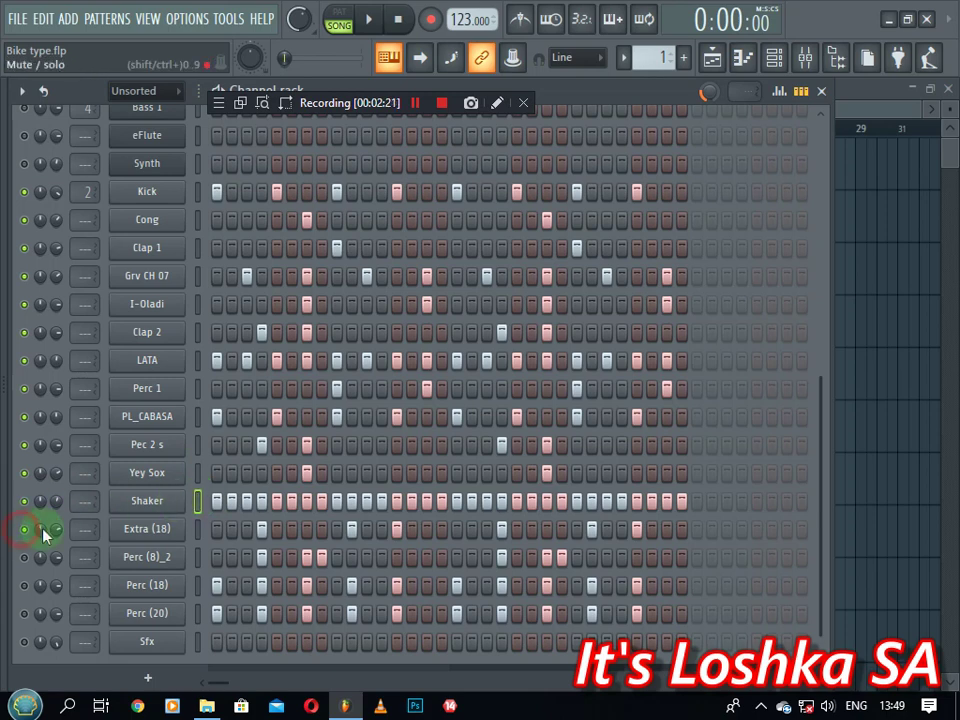
click(197, 529)
click(197, 529)
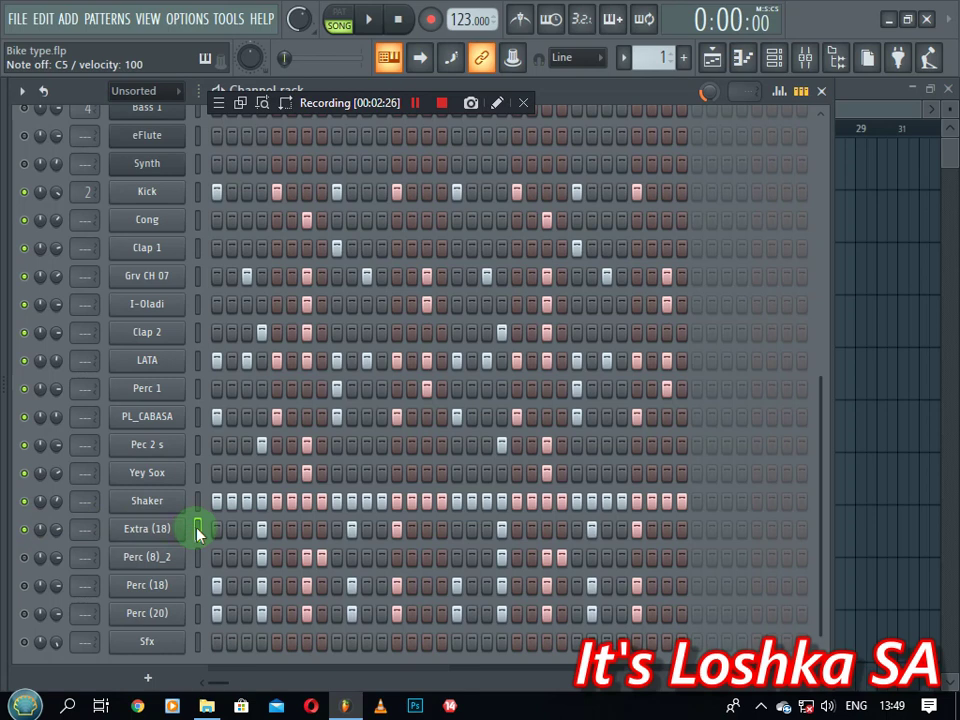
click(197, 556)
click(19, 558)
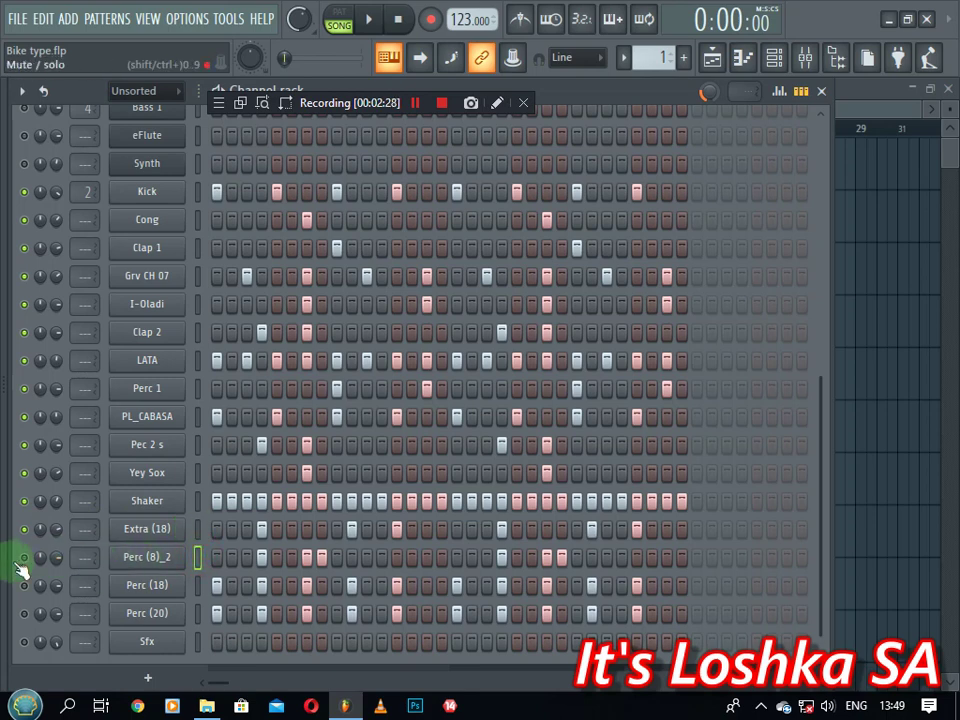
click(196, 557)
click(196, 557)
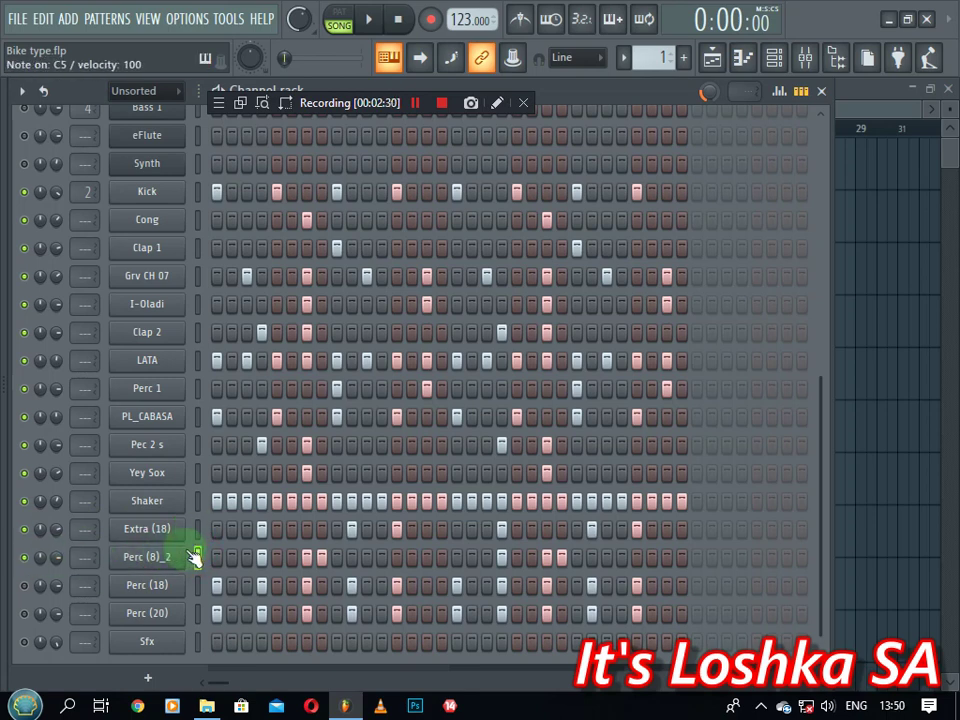
- Unmute the Perc (18) channel and select it to audition its sound
right_click(197, 584)
click(198, 586)
click(198, 585)
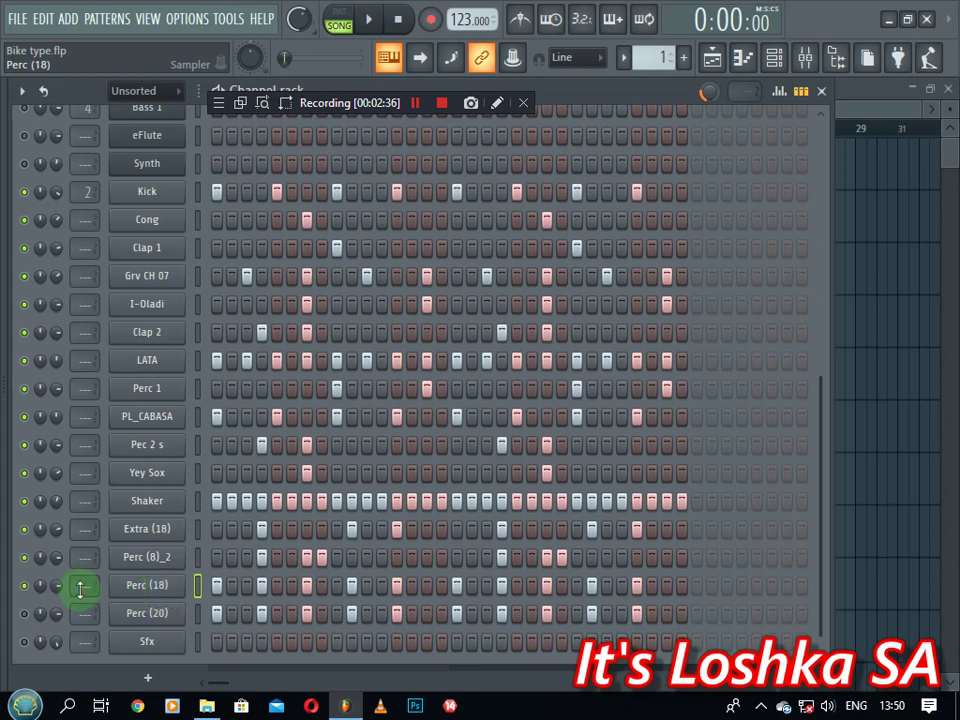
- Solo the Perc (18) channel and play its pattern briefly
right_click(24, 585)
click(80, 400)
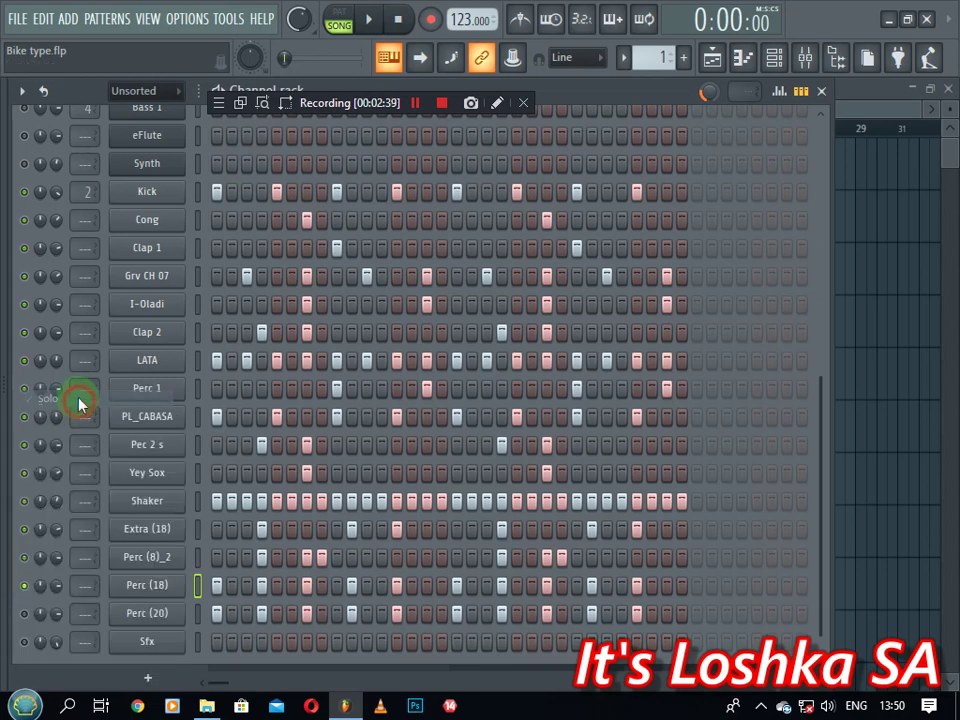
click(368, 20)
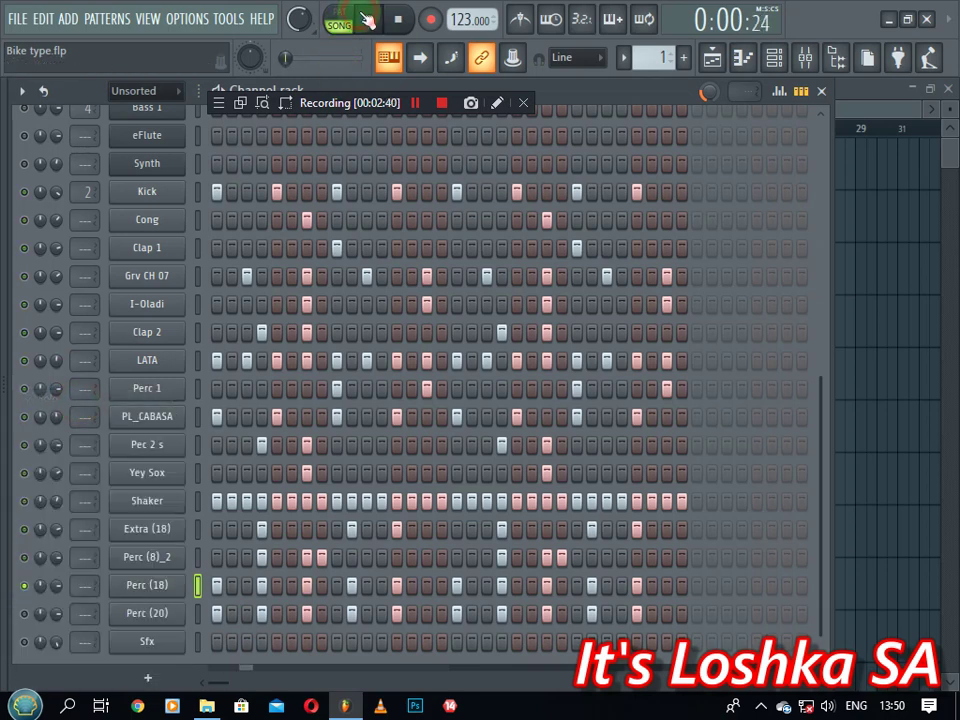
key(space)
- Select the Perc (20) channel and unmute it
click(199, 613)
click(22, 612)
scroll(199, 332, up, 5)
scroll(190, 360, down, 2)
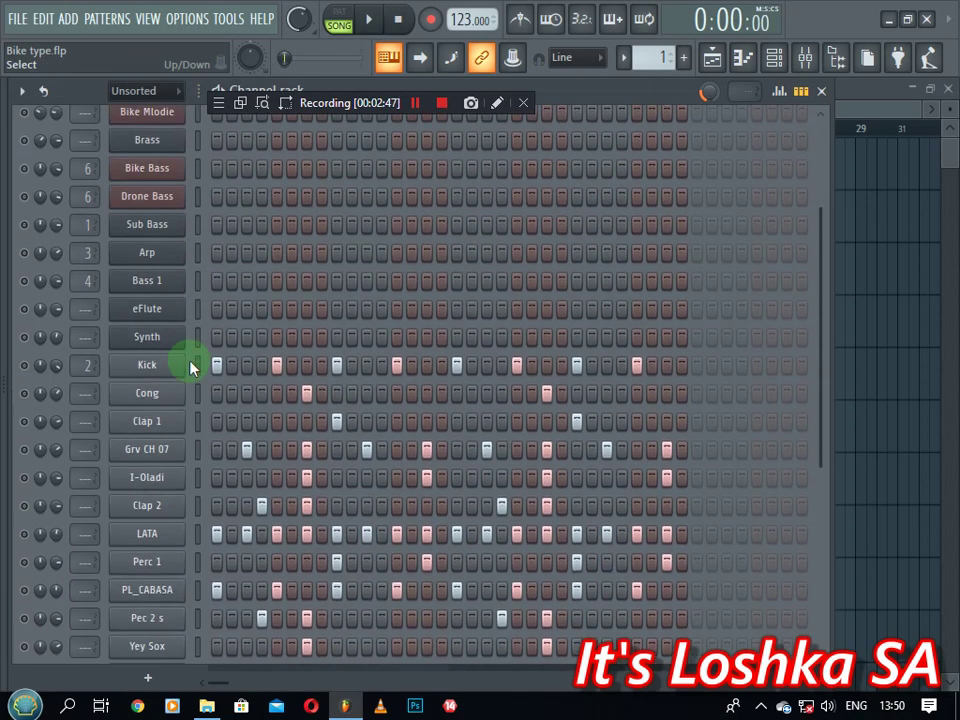
- Unmute the Kick channel, start playback, and unmute the LATA and Shaker channels while the song plays
click(25, 362)
scroll(205, 360, down, 4)
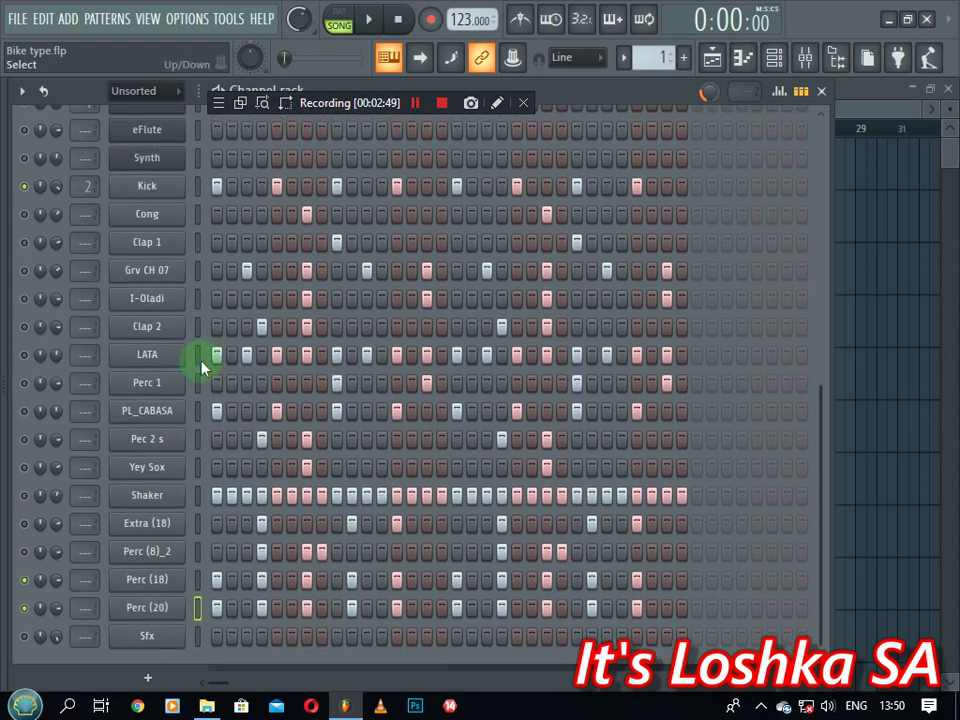
key(space)
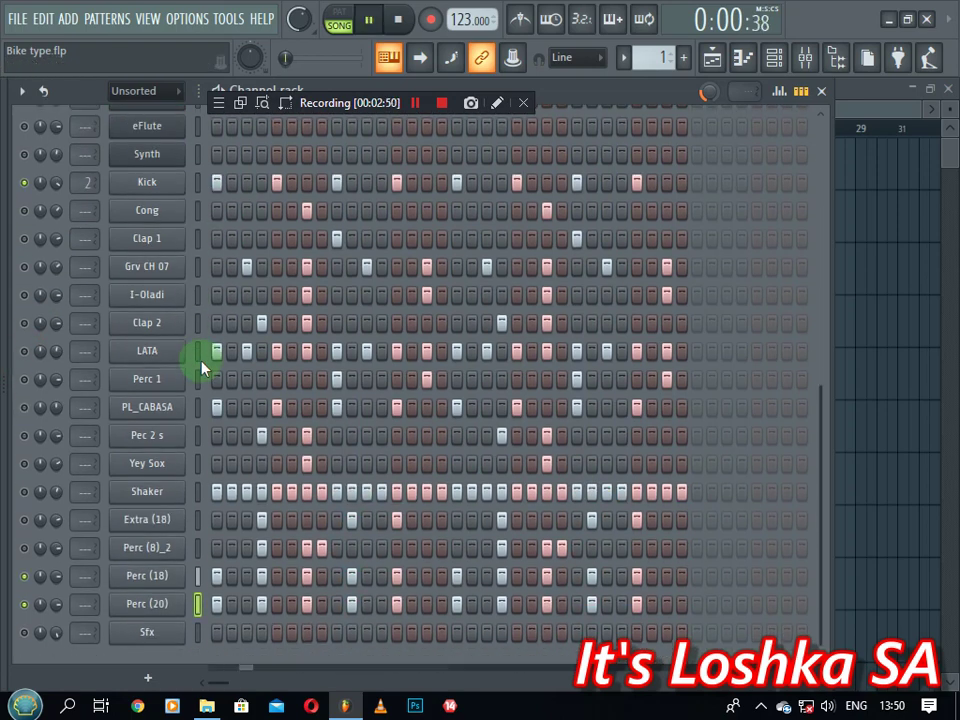
click(26, 351)
click(26, 492)
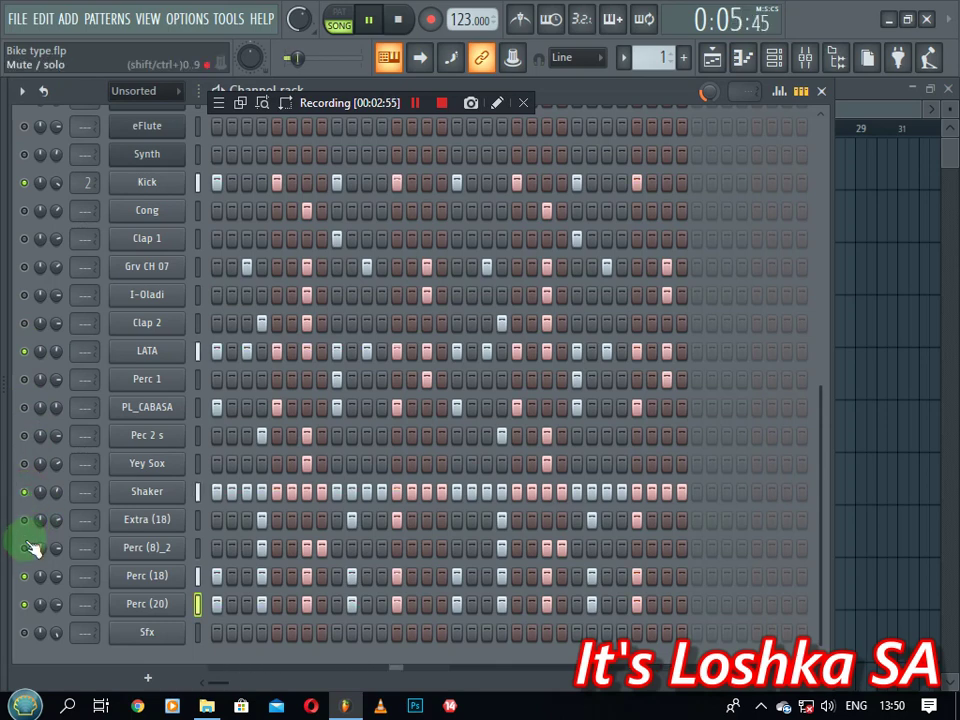
- Unmute the Perc (8)_2 and Extra (18) channels during playback, then stop the song
click(26, 548)
click(25, 519)
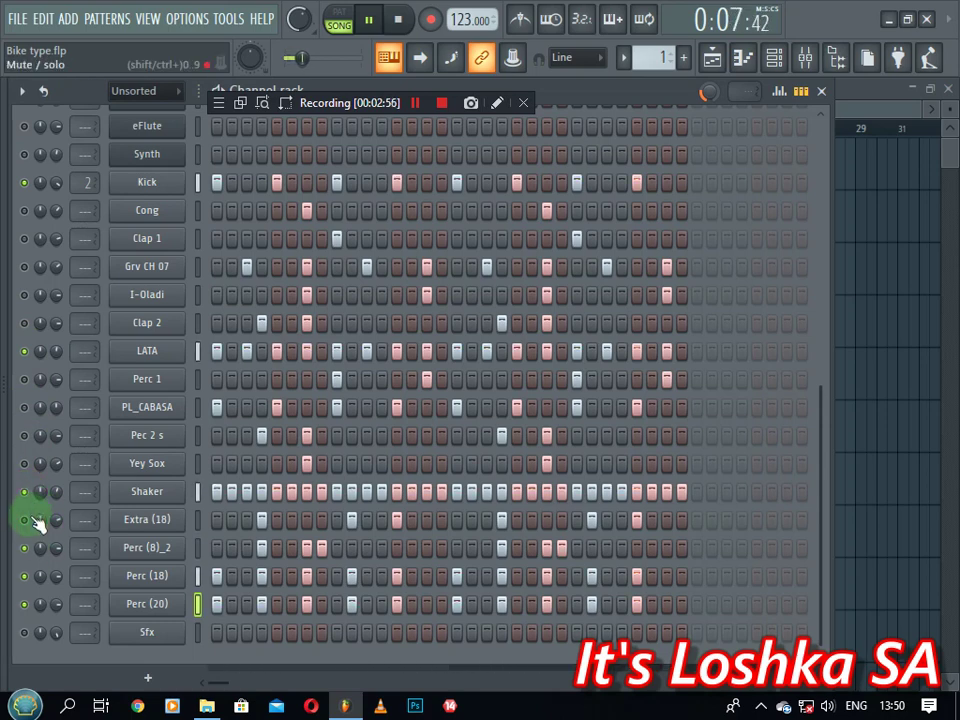
click(26, 464)
key(space)
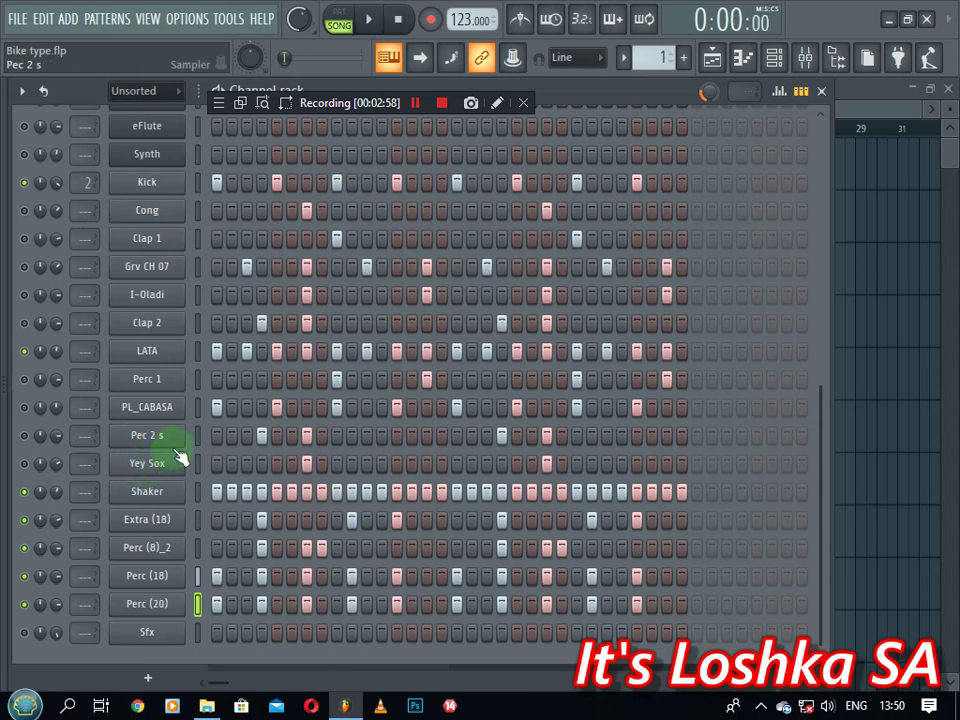
- Select the Yey Sox channel and audition its sound
click(197, 464)
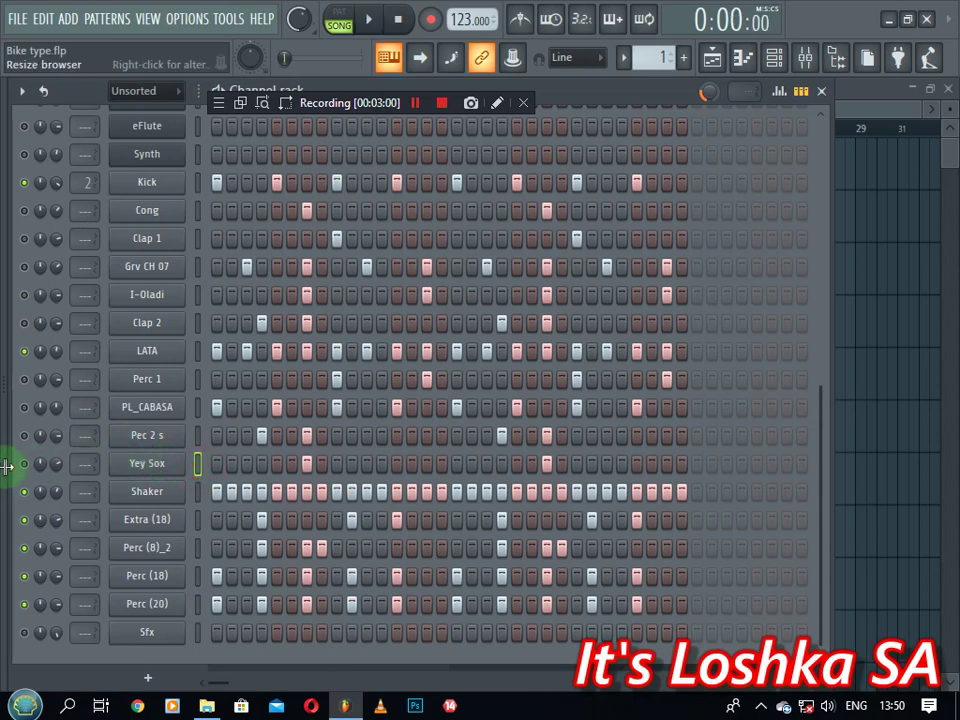
click(190, 470)
click(186, 472)
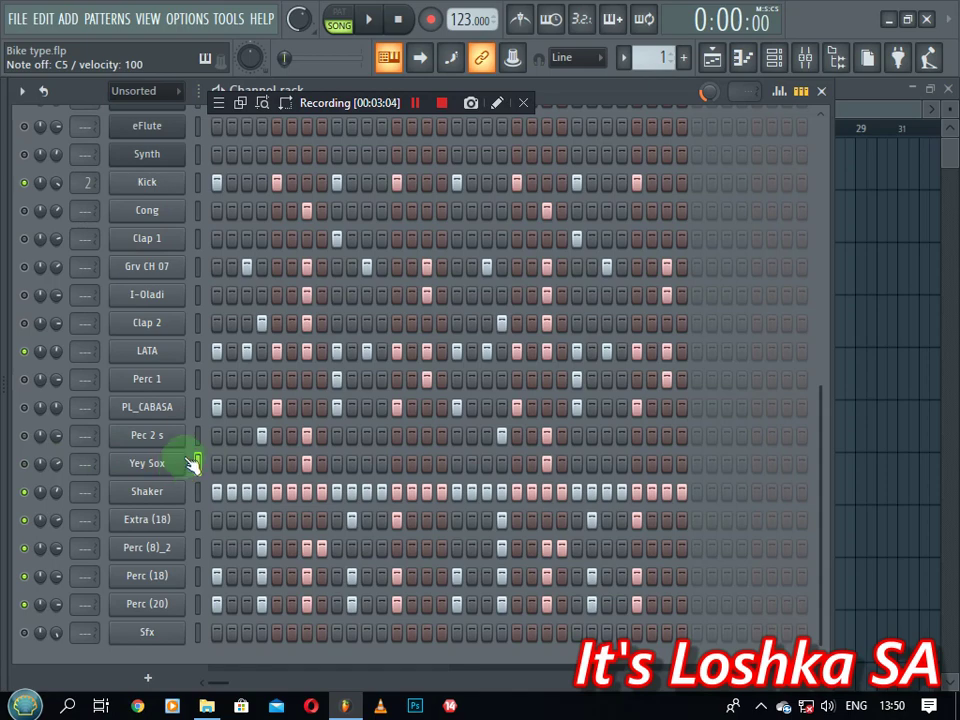
- Open the Yey Sox channel settings, examine its echo delay presets and echo time, and close the settings
click(162, 466)
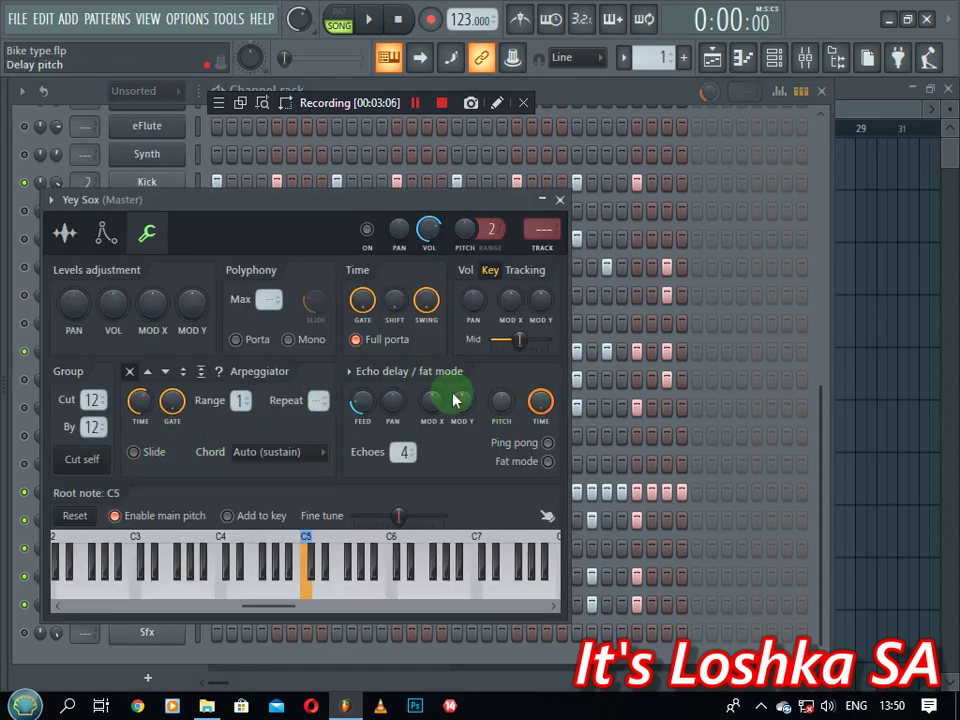
click(347, 373)
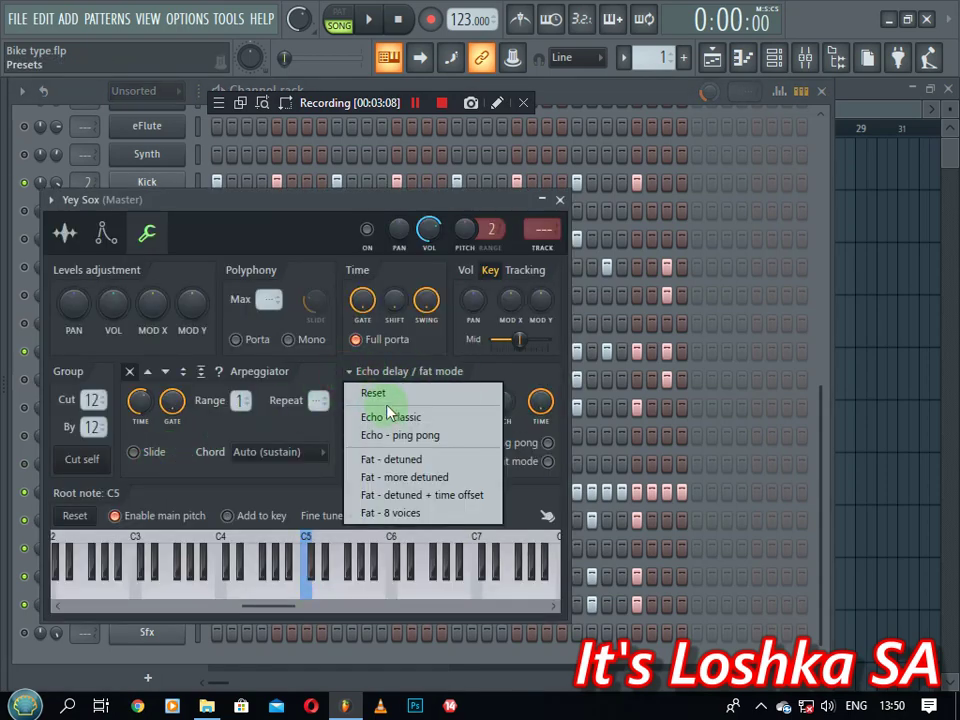
click(366, 417)
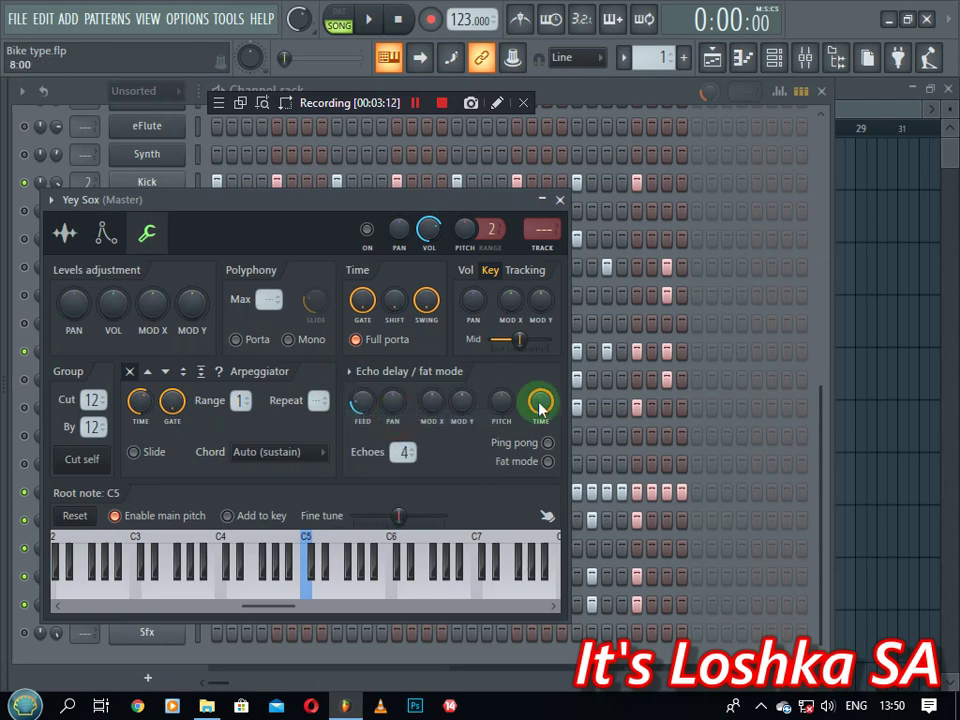
click(558, 200)
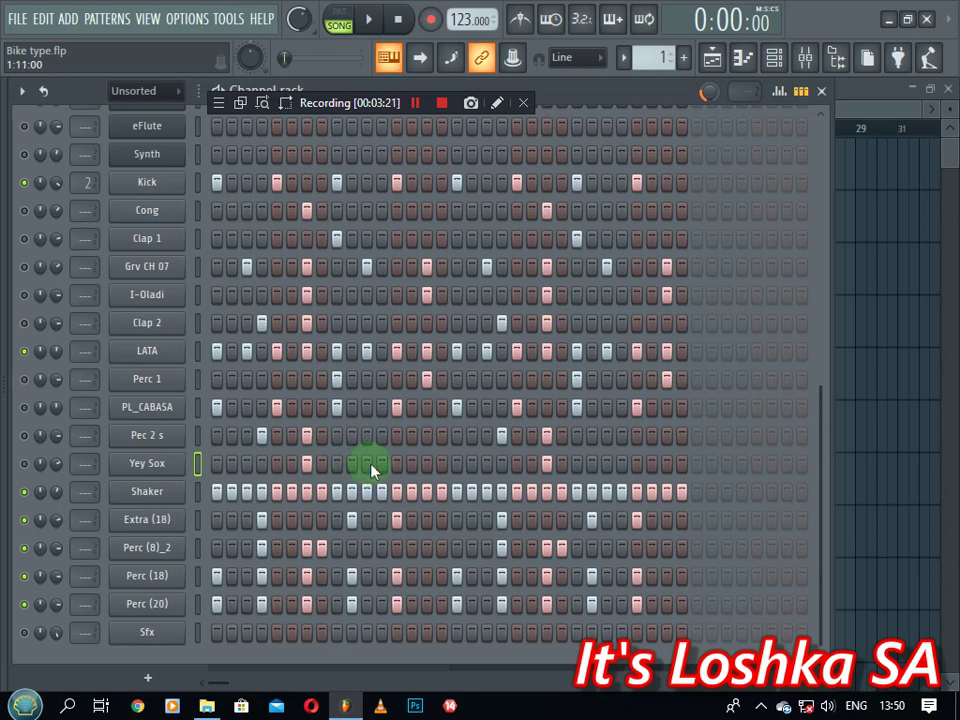
- Switch to Pattern 3 and unmute the Sfx channel
click(428, 464)
drag(645, 58, 648, 55)
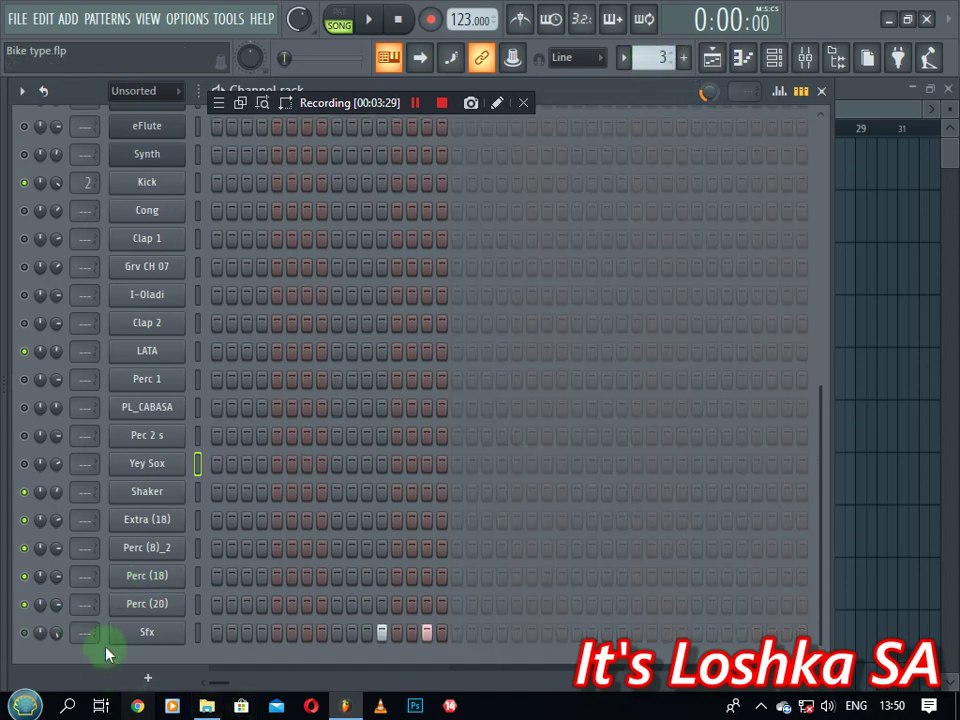
click(25, 632)
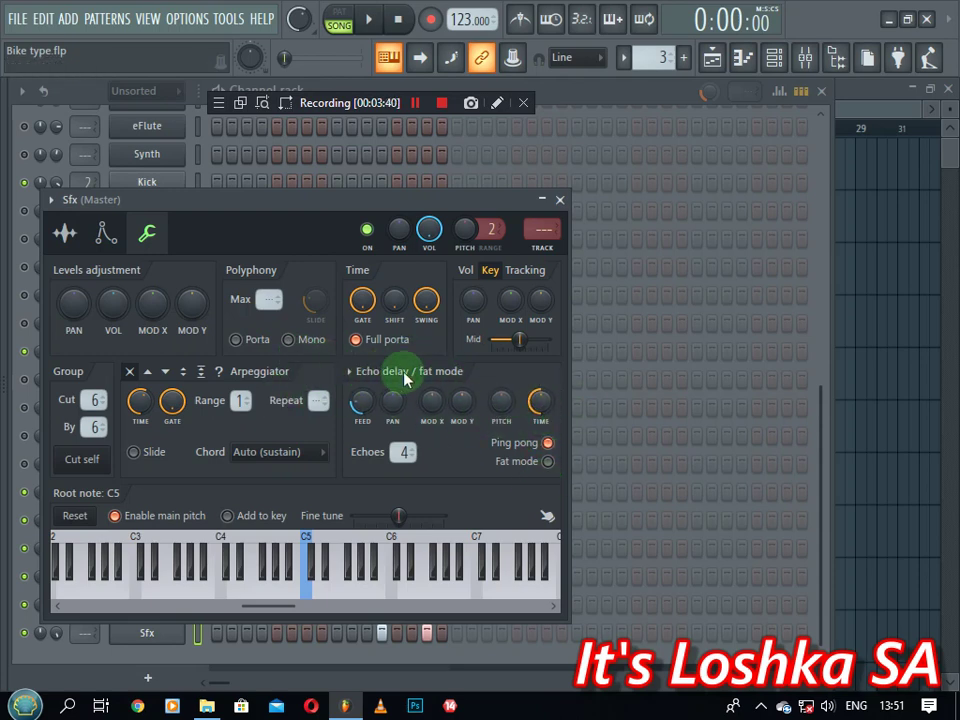
- Examine the Sfx channel's echo delay presets and ping pong option, then close its settings
click(68, 232)
click(145, 232)
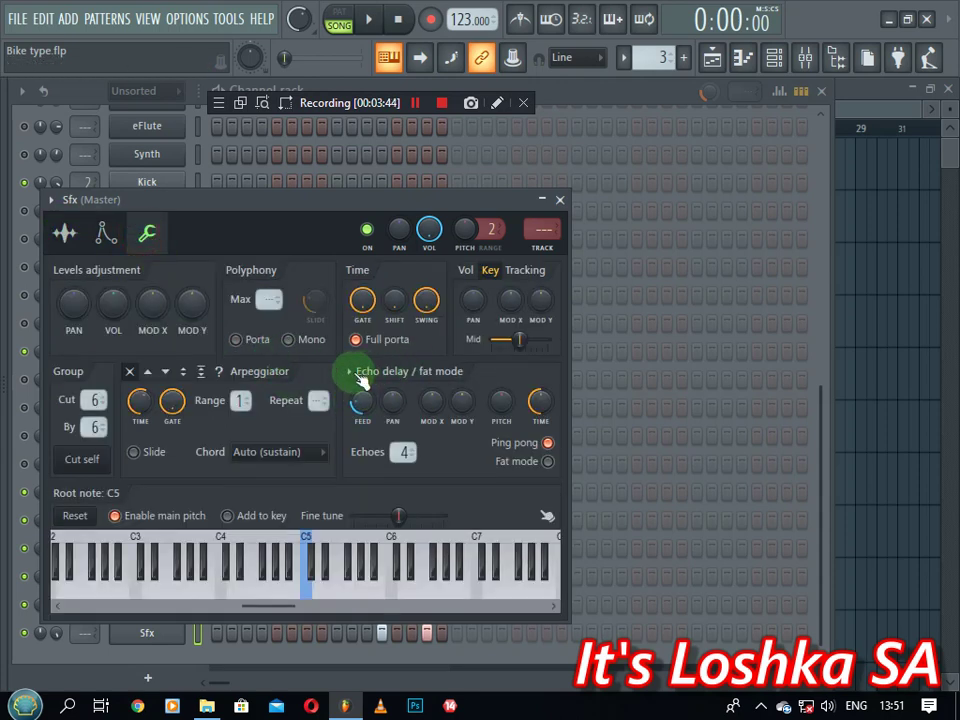
click(353, 374)
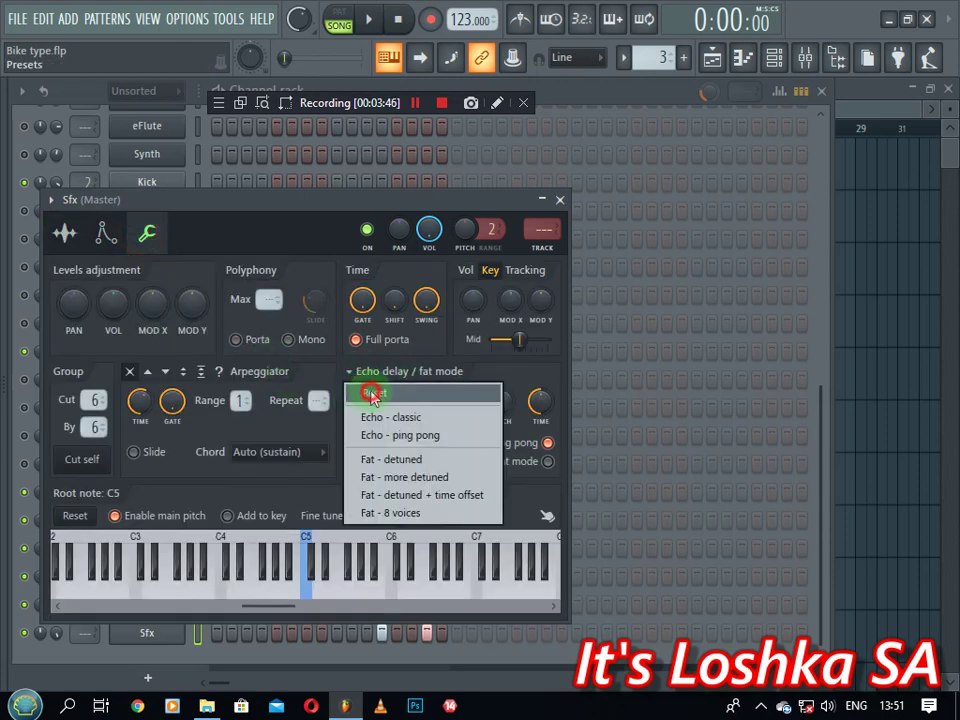
click(366, 392)
click(355, 389)
click(366, 415)
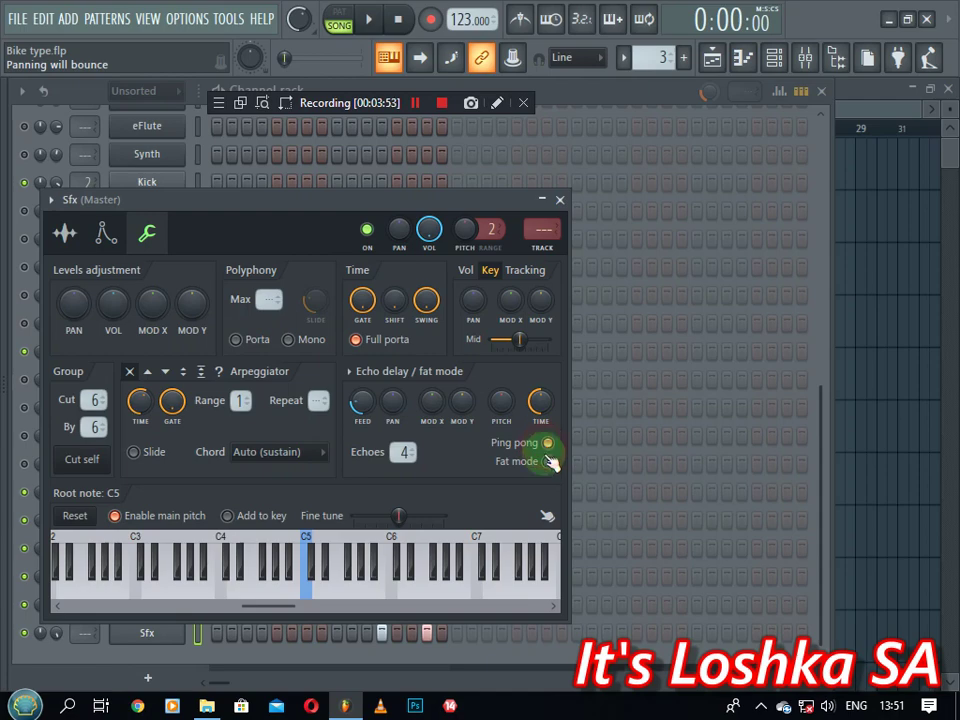
click(561, 200)
scroll(362, 440, up, 3)
scroll(469, 279, down, 3)
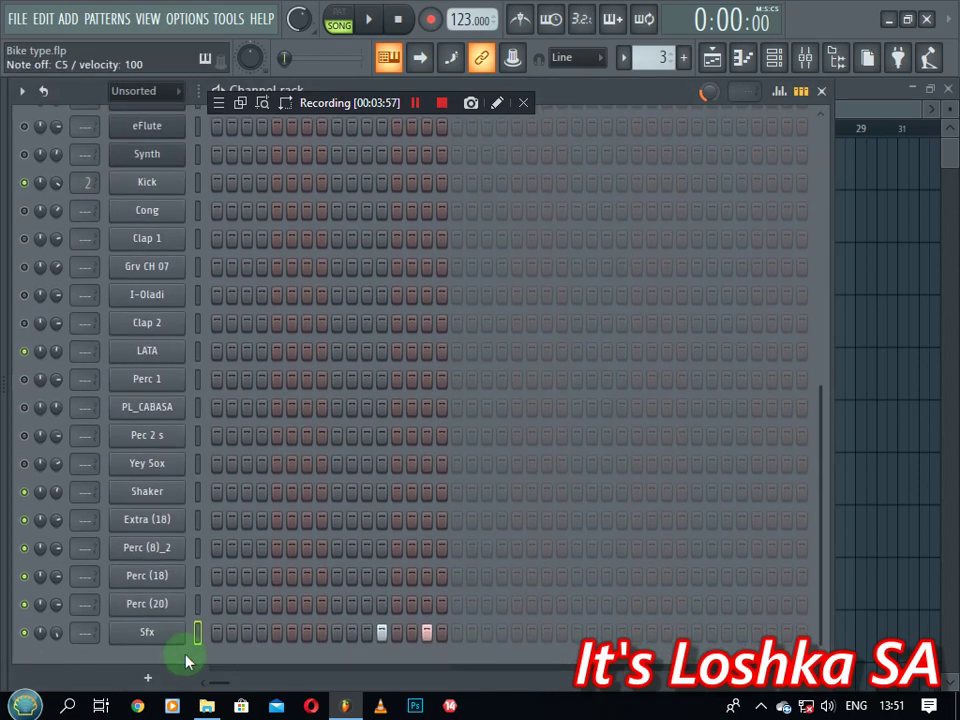
- Assign the Sfx channel to mixer track 5 and route that track to the Reverb track
click(152, 632)
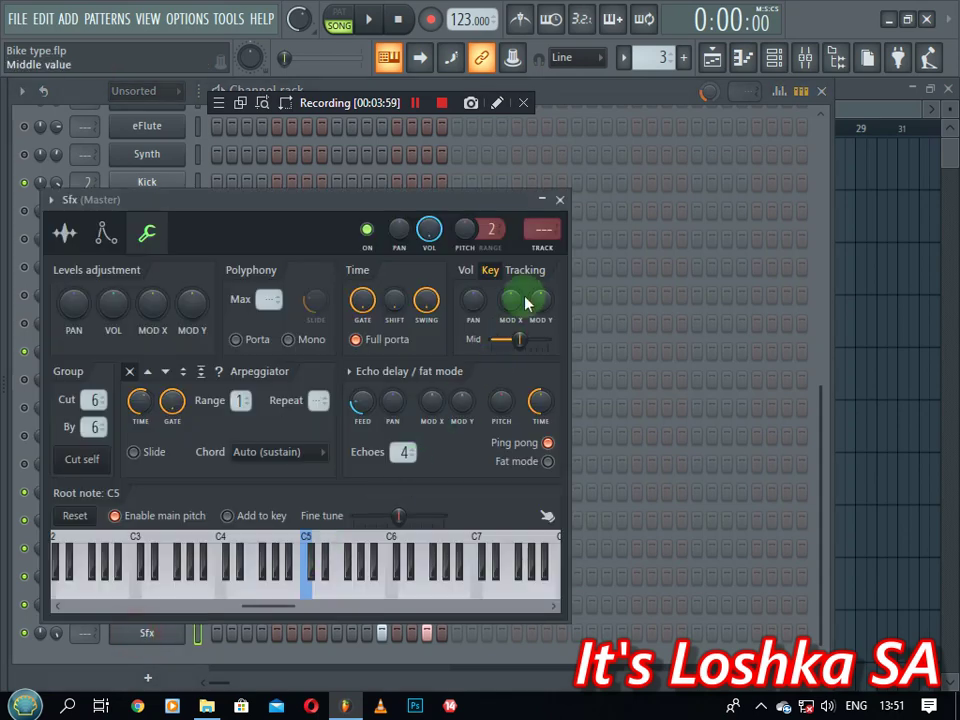
click(541, 253)
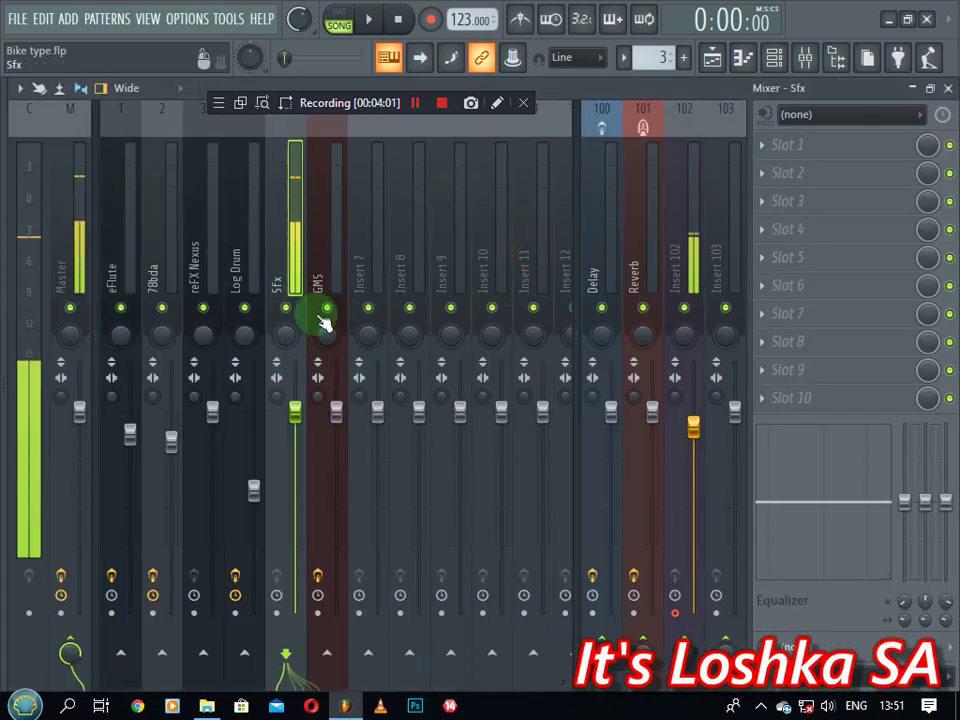
click(643, 648)
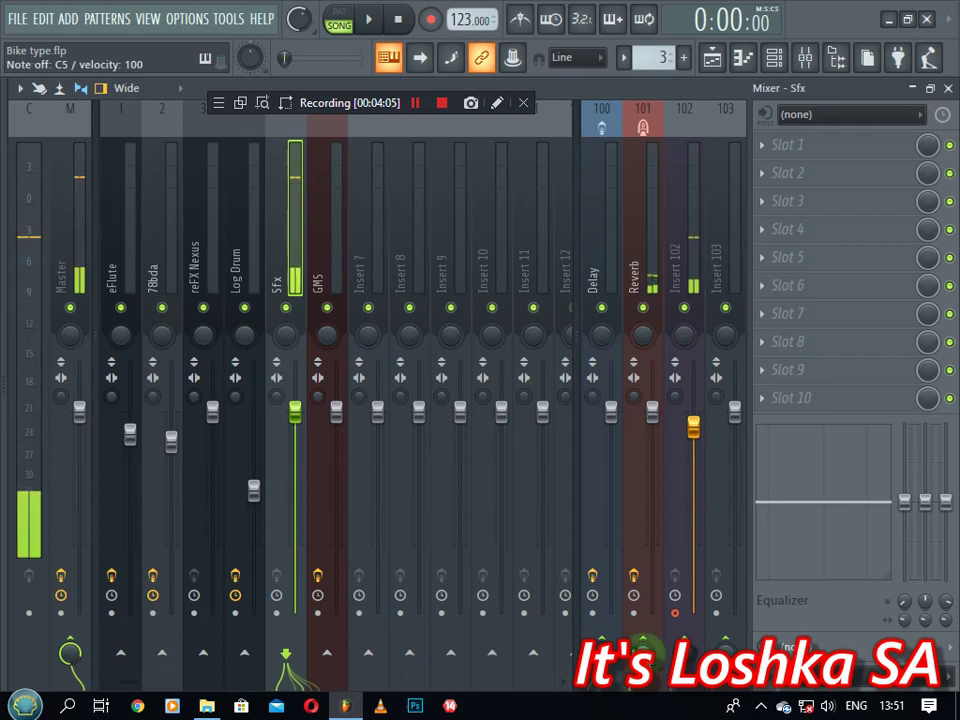
- Open Fruity Reeverb 2 on the Reverb track, reset one of its level controls, and close the plugin, mixer and Sfx settings
click(634, 278)
click(797, 144)
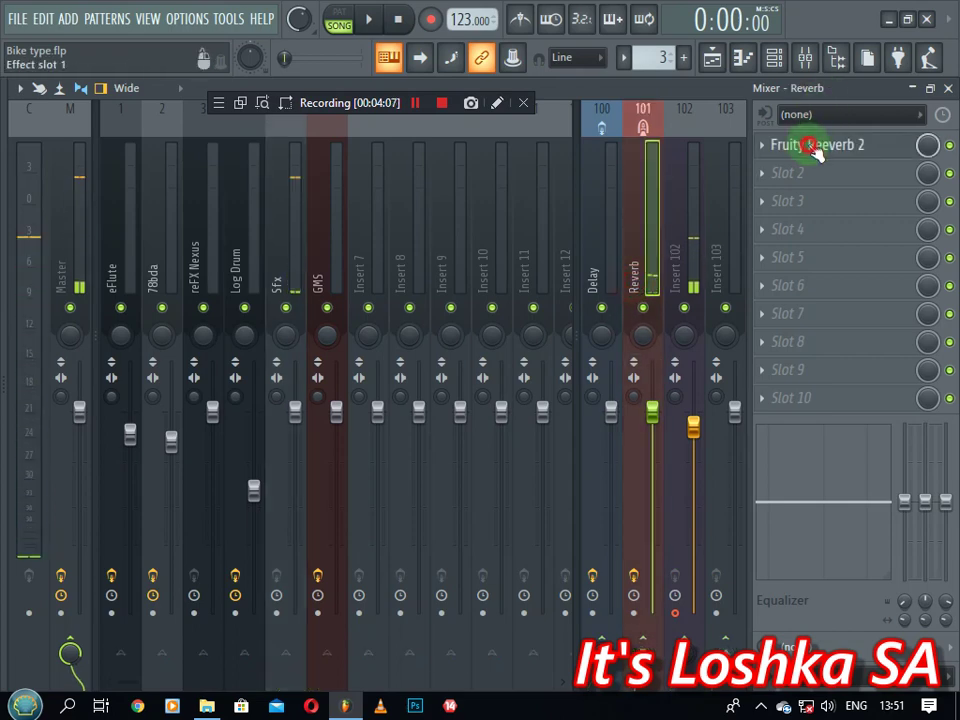
drag(452, 515, 465, 555)
right_click(462, 557)
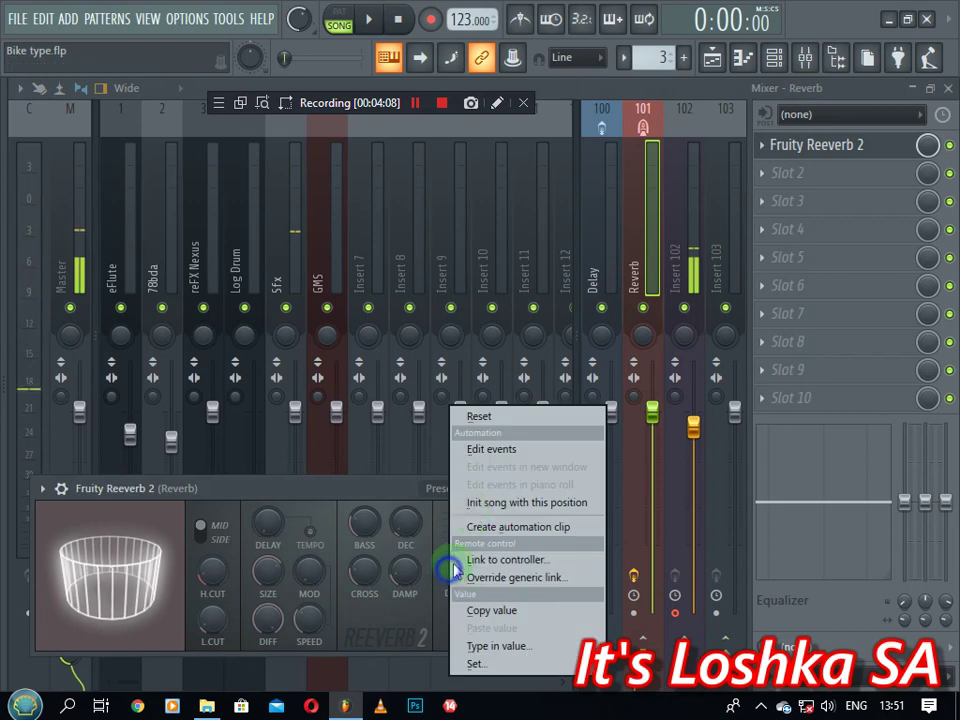
click(490, 416)
mouse_move(405, 521)
mouse_down()
mouse_move(405, 490)
mouse_move(414, 525)
mouse_up()
click(523, 490)
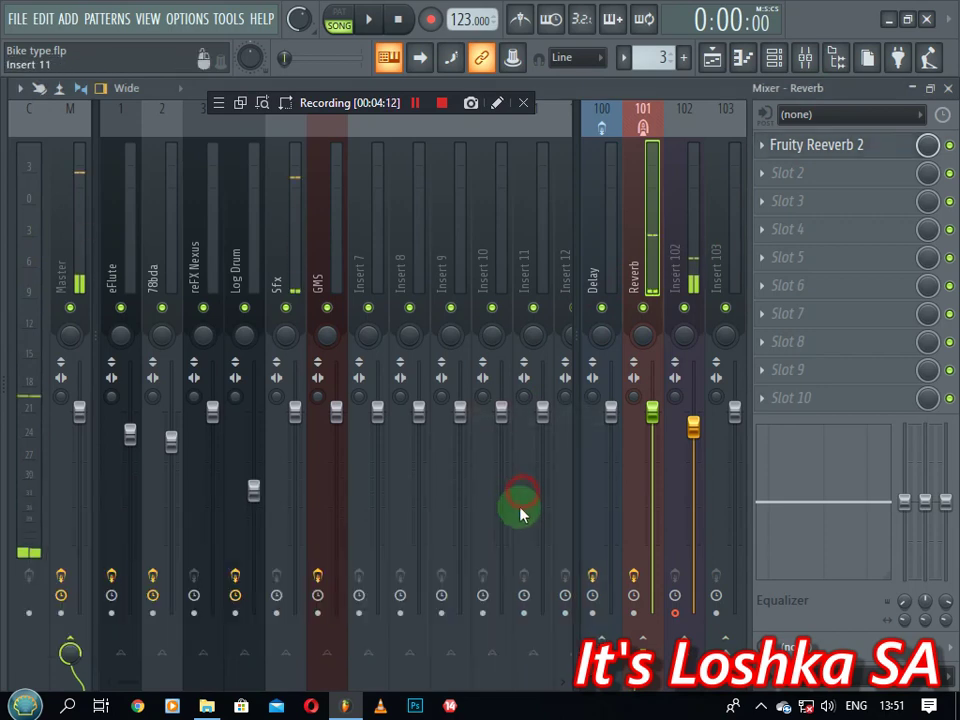
click(945, 88)
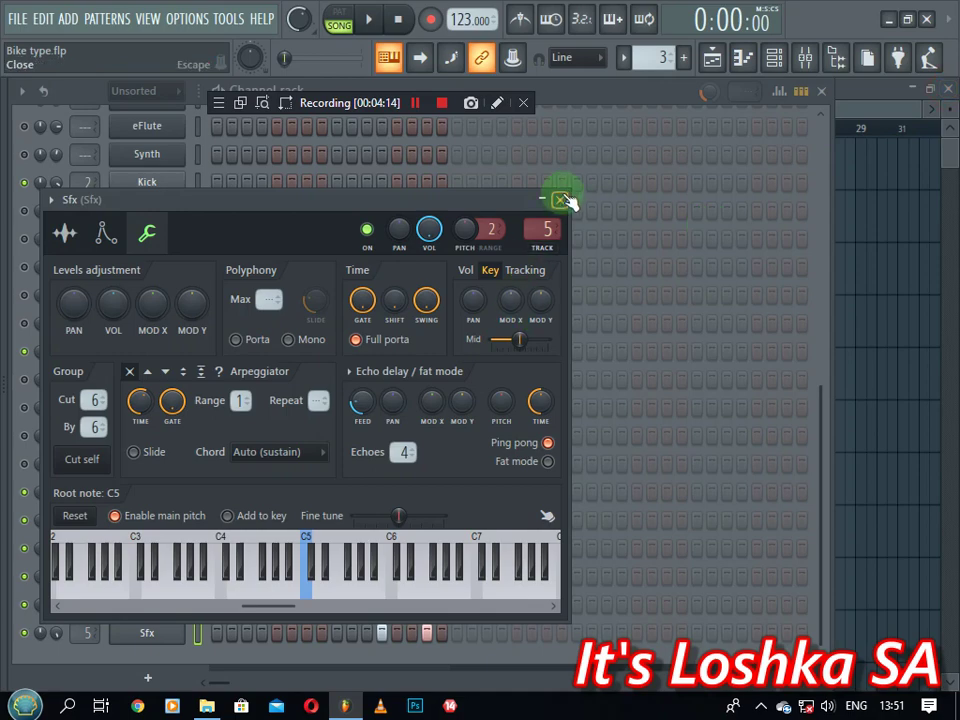
click(561, 199)
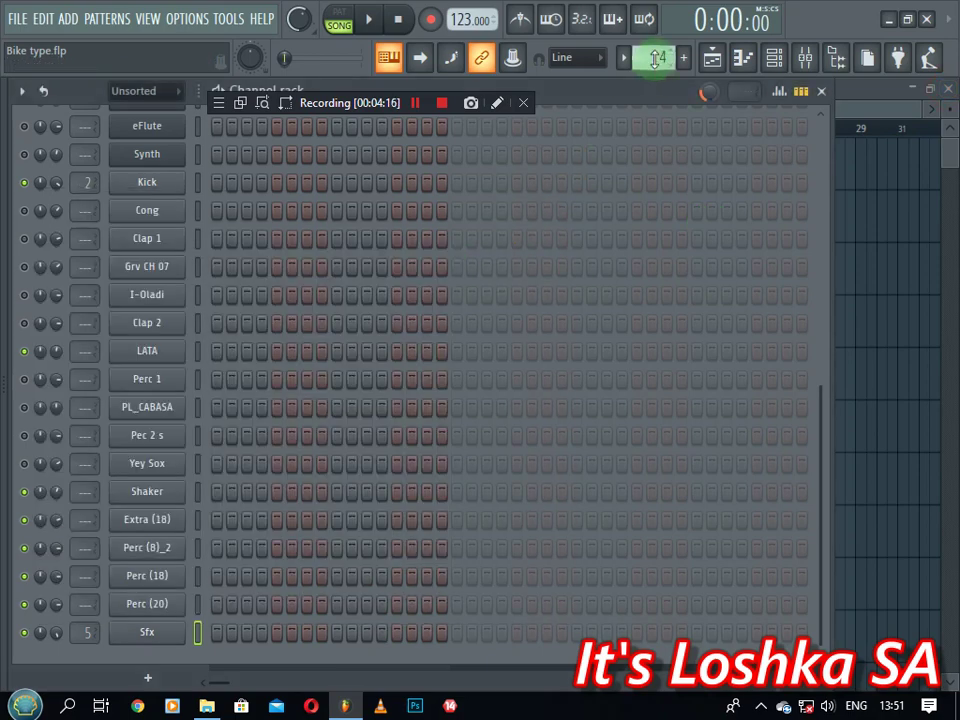
- Switch to Pattern 2 and bring the melodic channels into view
scroll(655, 57, down, 1)
scroll(493, 354, up, 3)
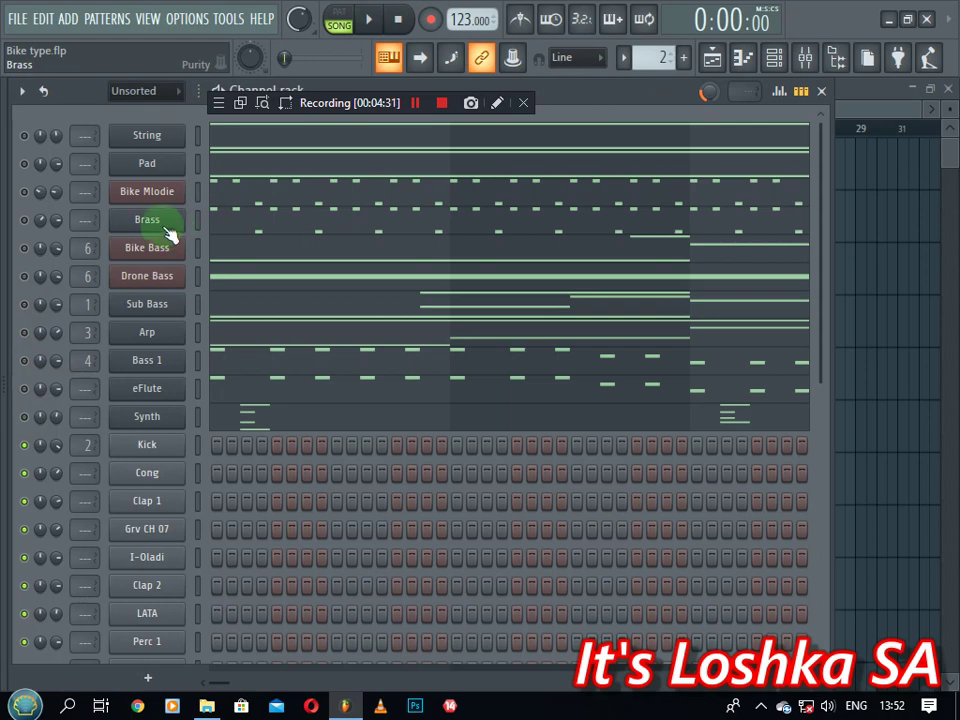
key(space)
- Filter the channel rack to the Audio group to view the audio clip channels, then show the playlist
click(163, 91)
click(157, 137)
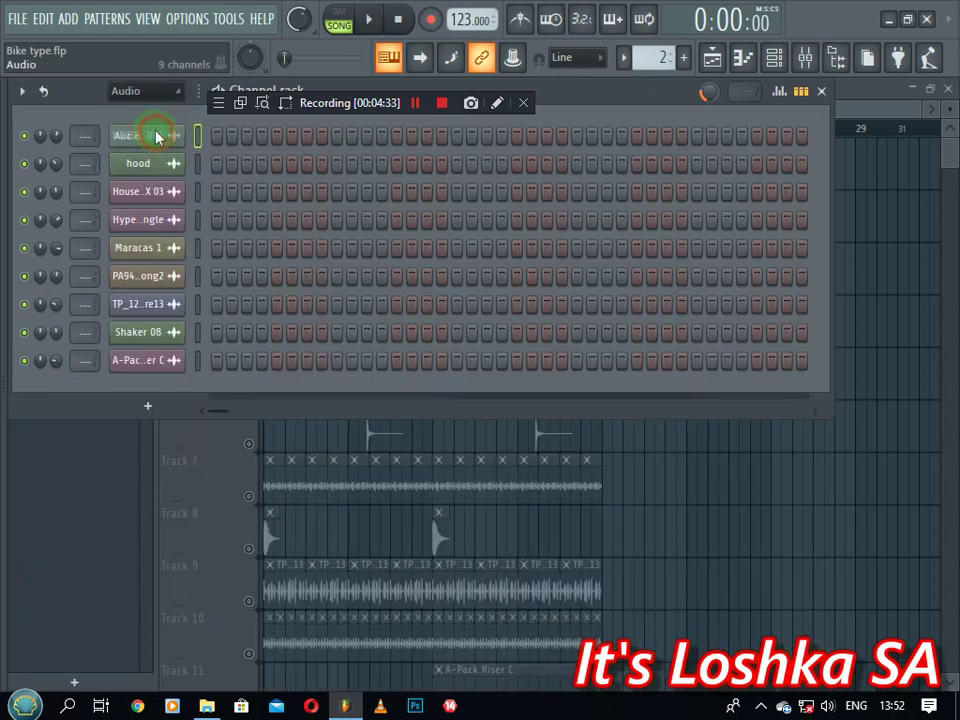
click(175, 94)
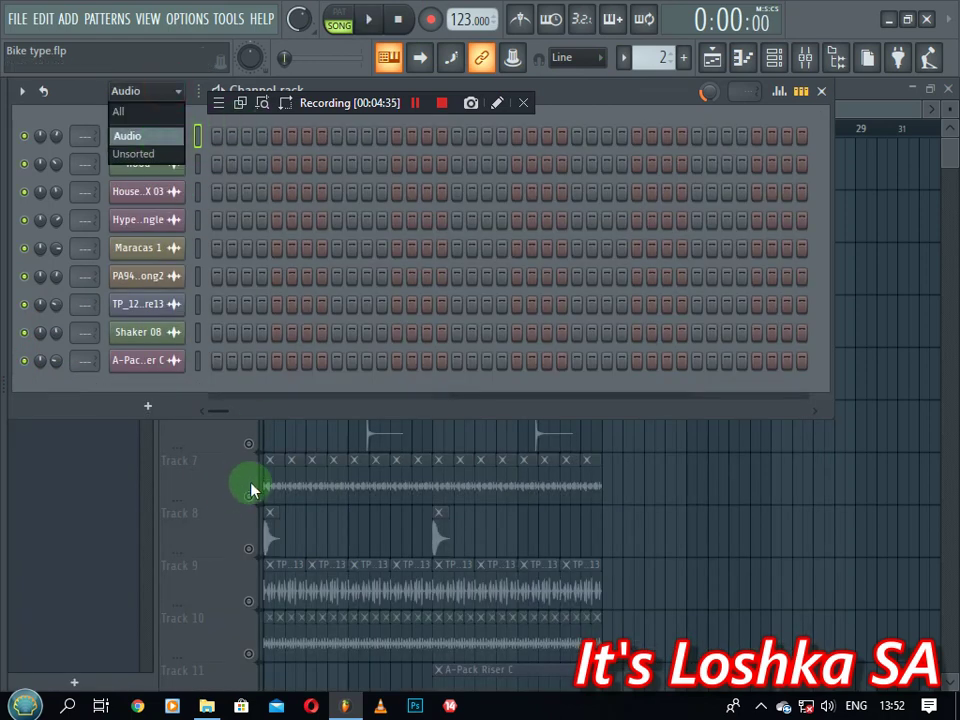
click(221, 460)
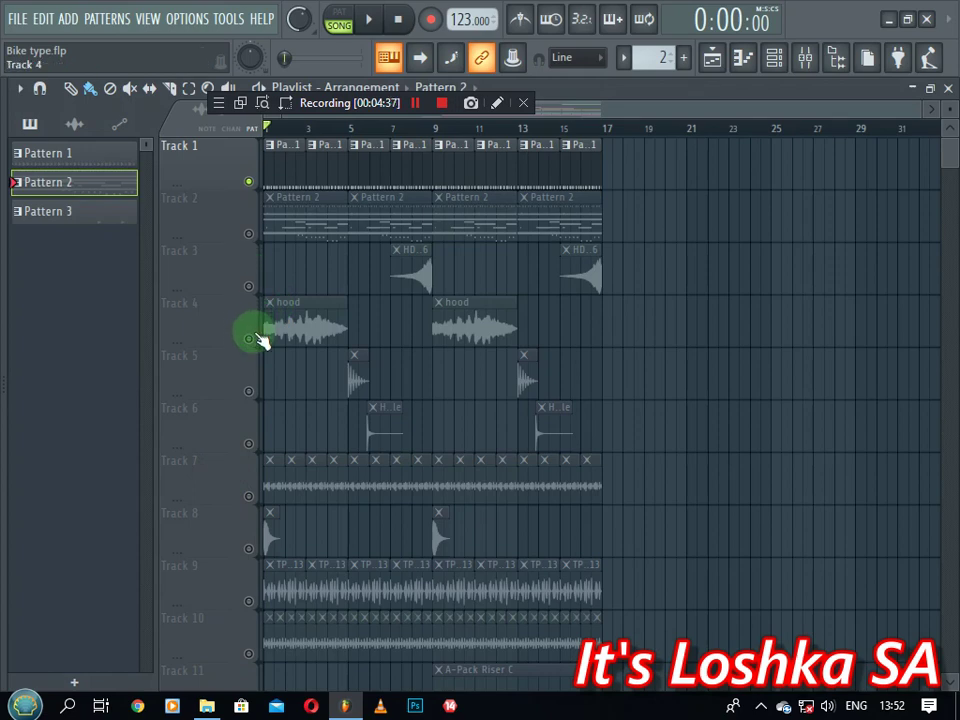
- Unsolo Track 1, solo Track 4 with the hood clips, and start playback
right_click(249, 338)
right_click(249, 338)
scroll(498, 400, down, 3)
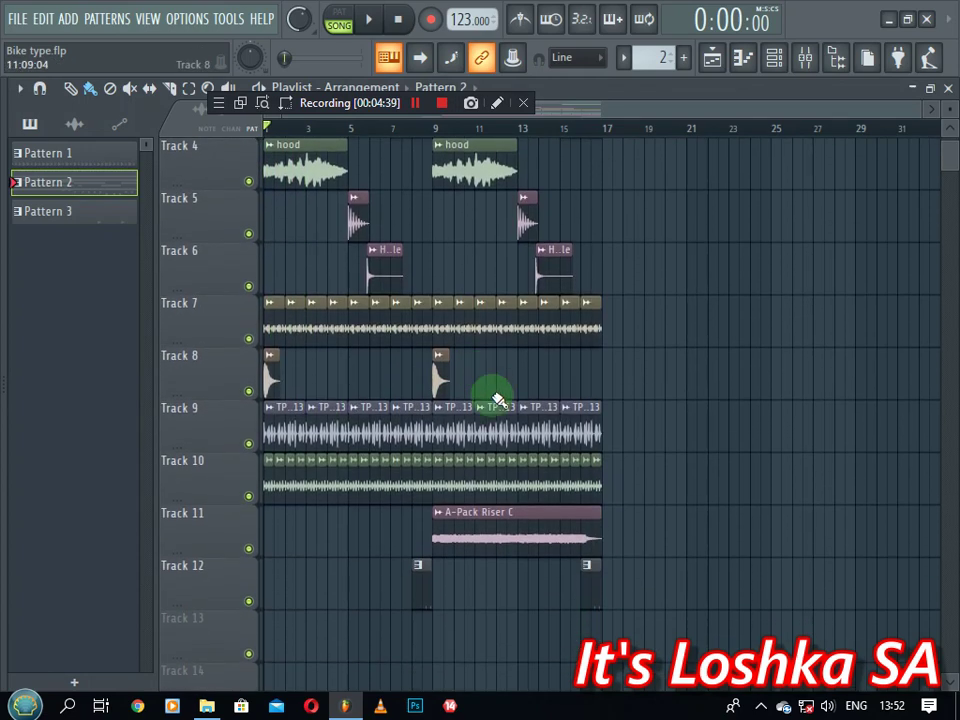
right_click(249, 181)
key(space)
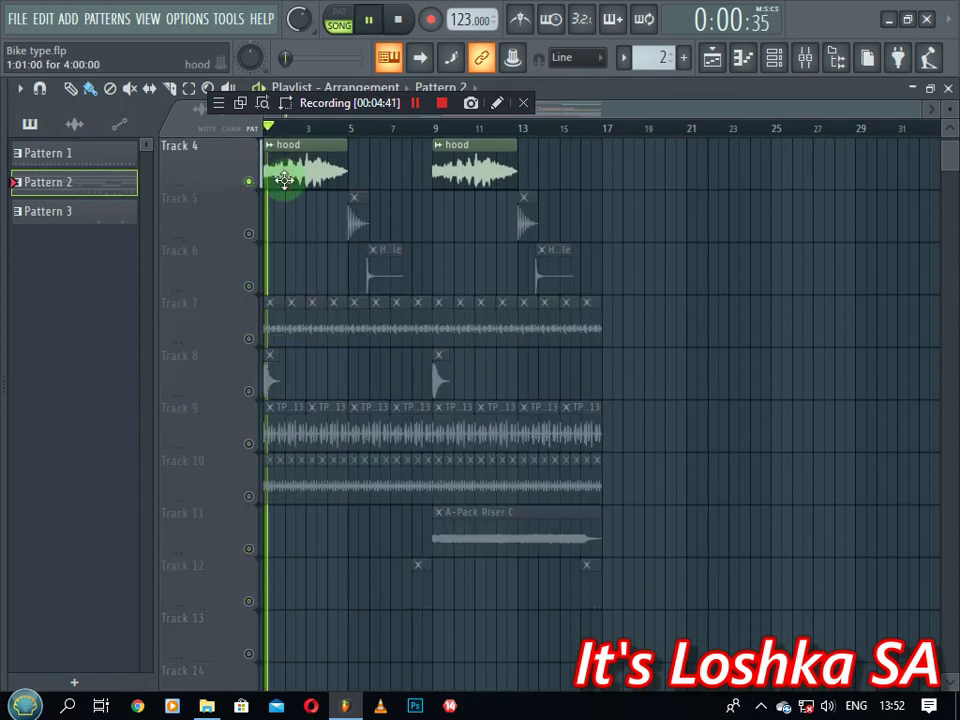
- Unmute playlist Tracks 7, 9, 10 and 5 while auditioning the arrangement
click(249, 338)
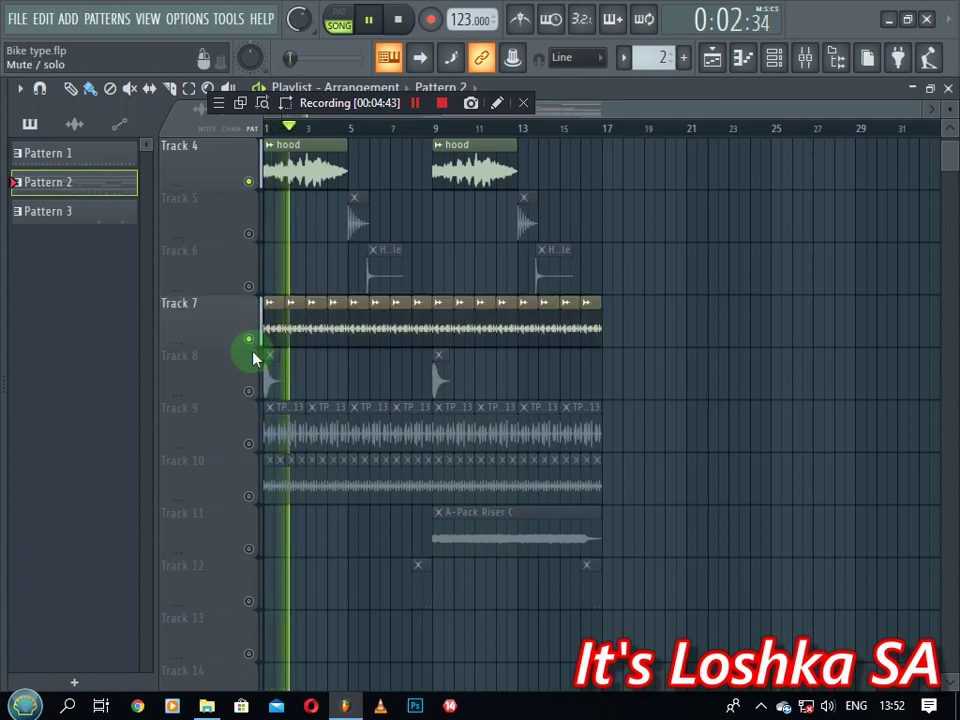
click(249, 444)
key(space)
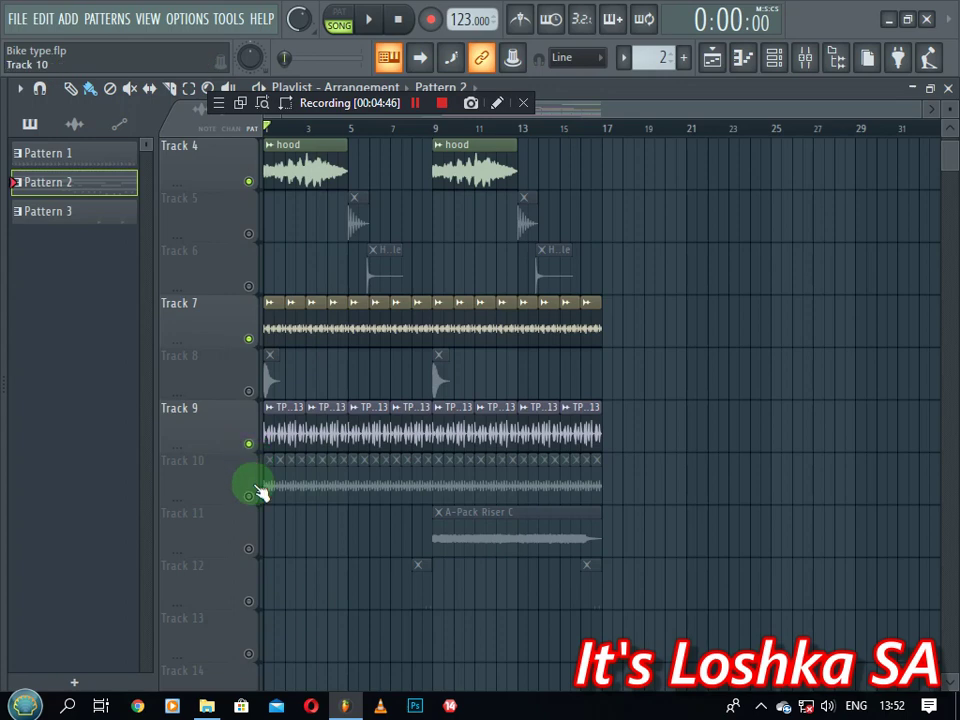
click(249, 496)
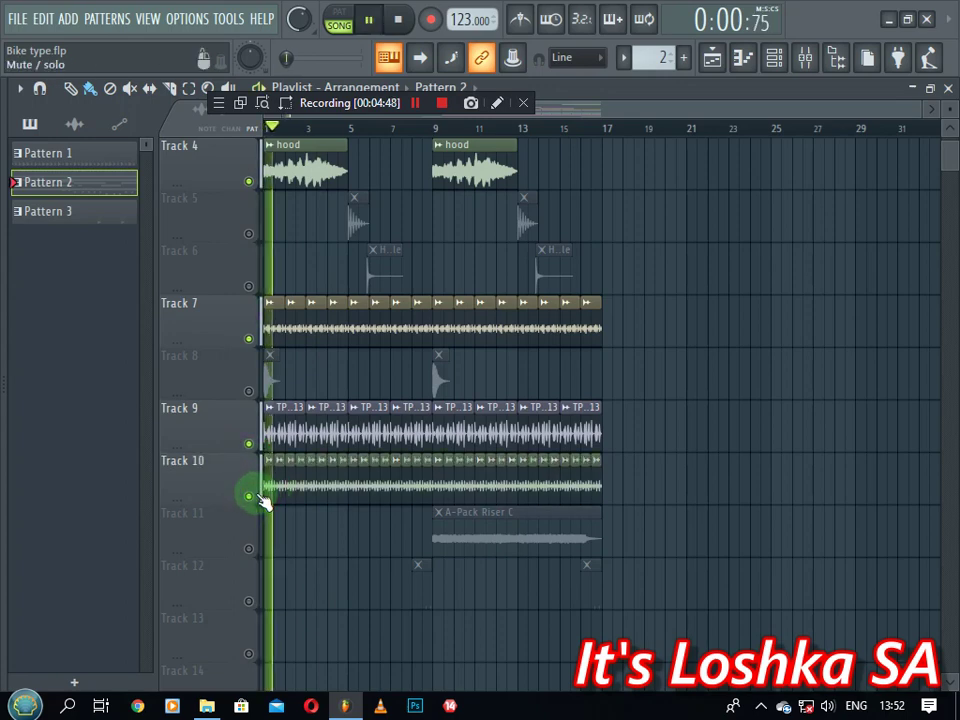
click(249, 234)
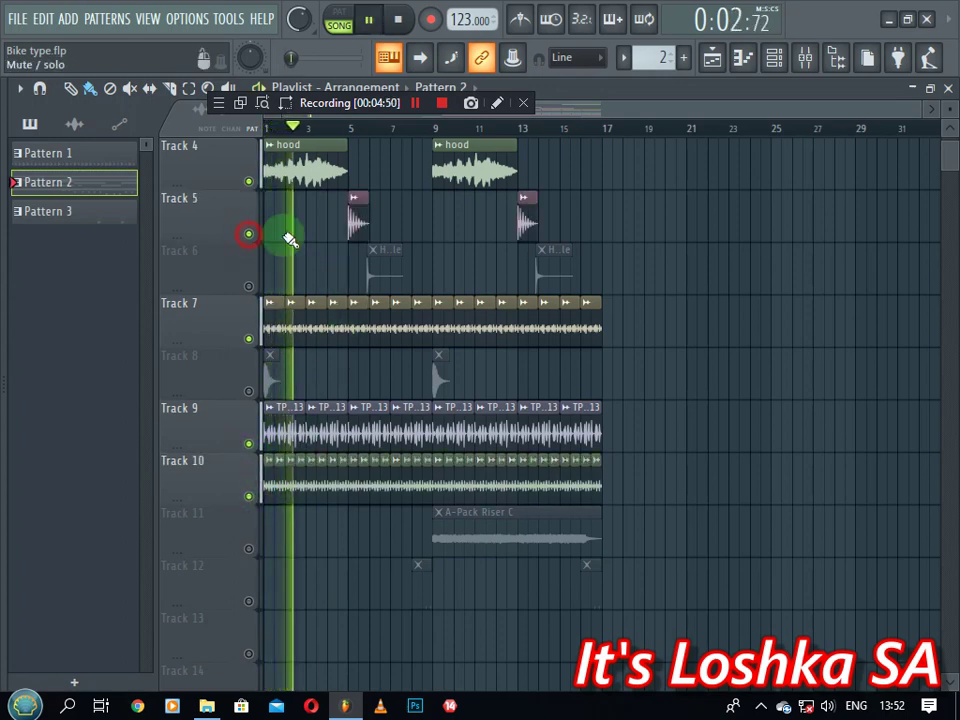
- Unmute playlist Tracks 6 and 3 while auditioning their clips from bars 5 to 8
click(349, 129)
scroll(311, 306, up, 2)
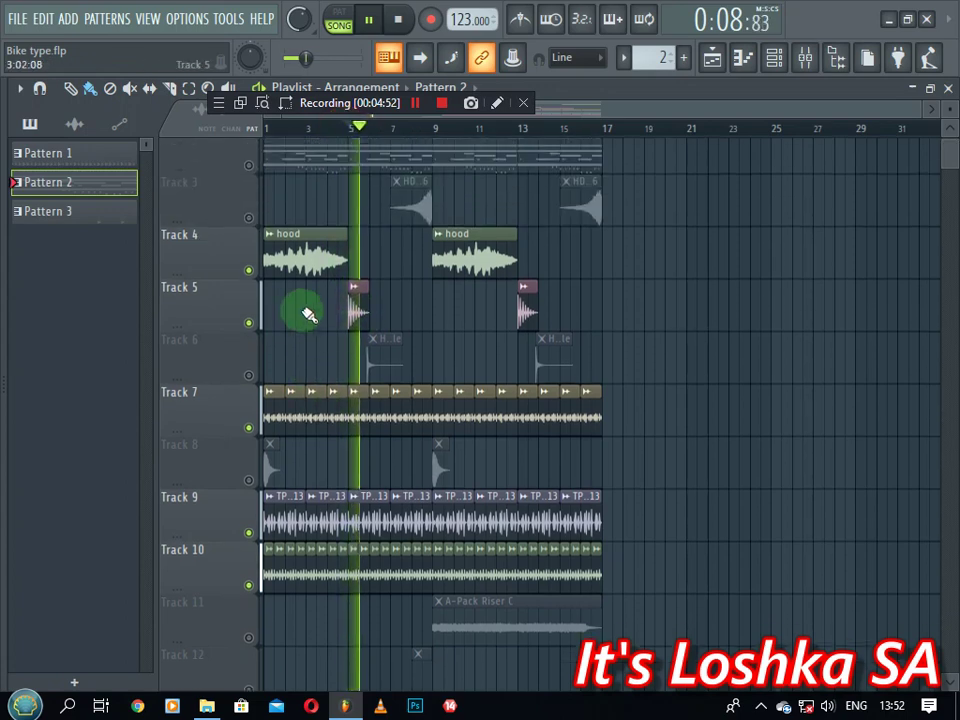
click(247, 392)
click(376, 131)
click(418, 132)
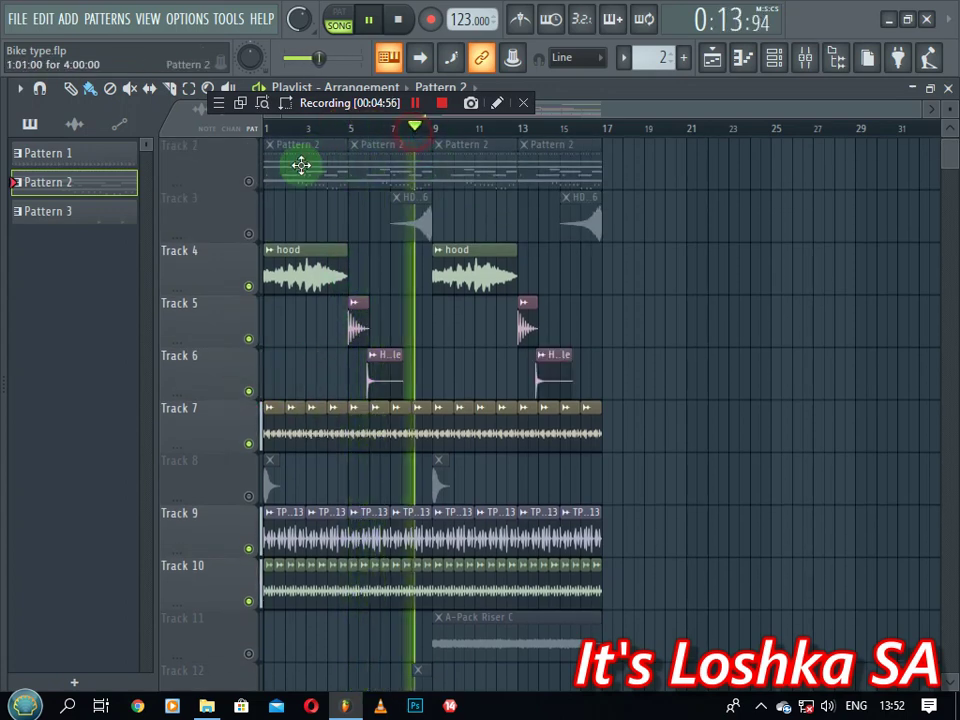
click(249, 234)
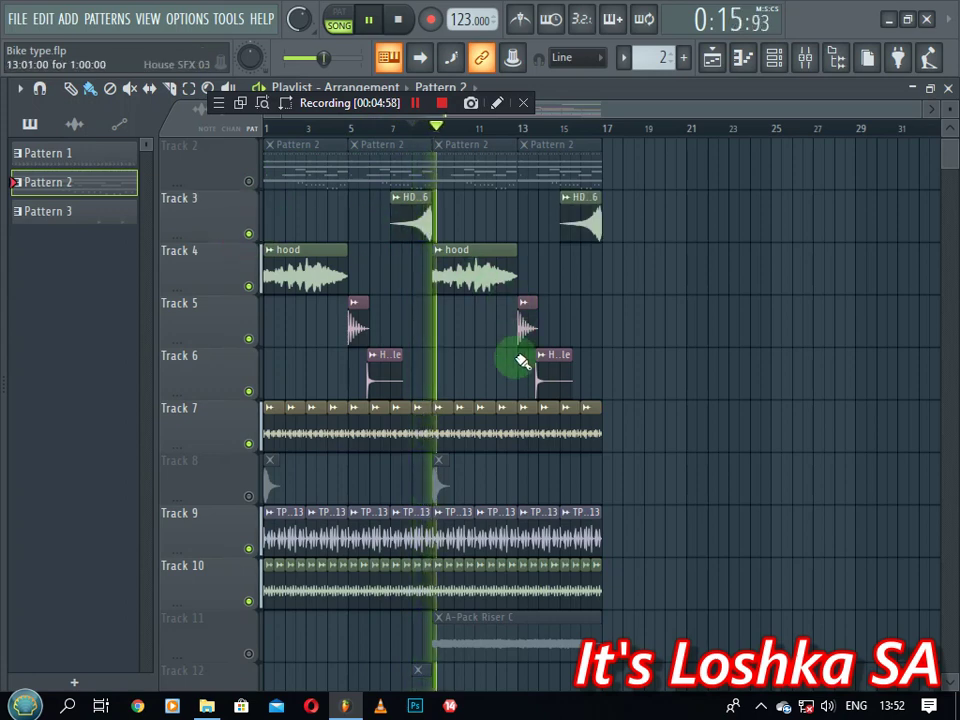
- Unmute Track 8, move the play position to bar 9, stop playback and select the PA9402_Crsh_Long2 clip there
scroll(515, 370, down, 4)
click(249, 284)
click(437, 131)
key(space)
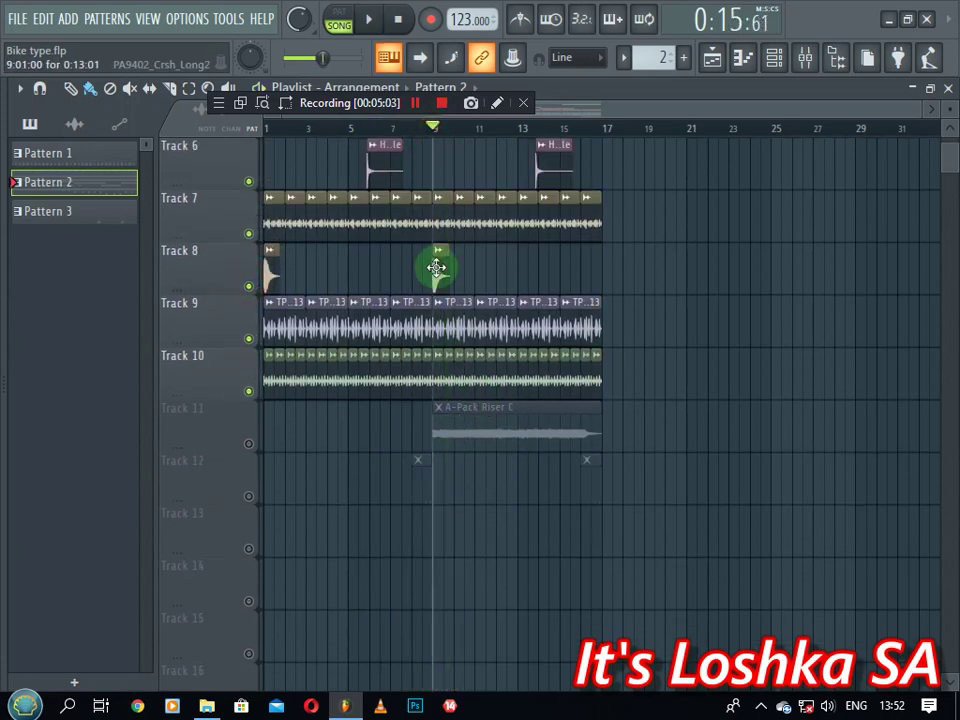
click(436, 267)
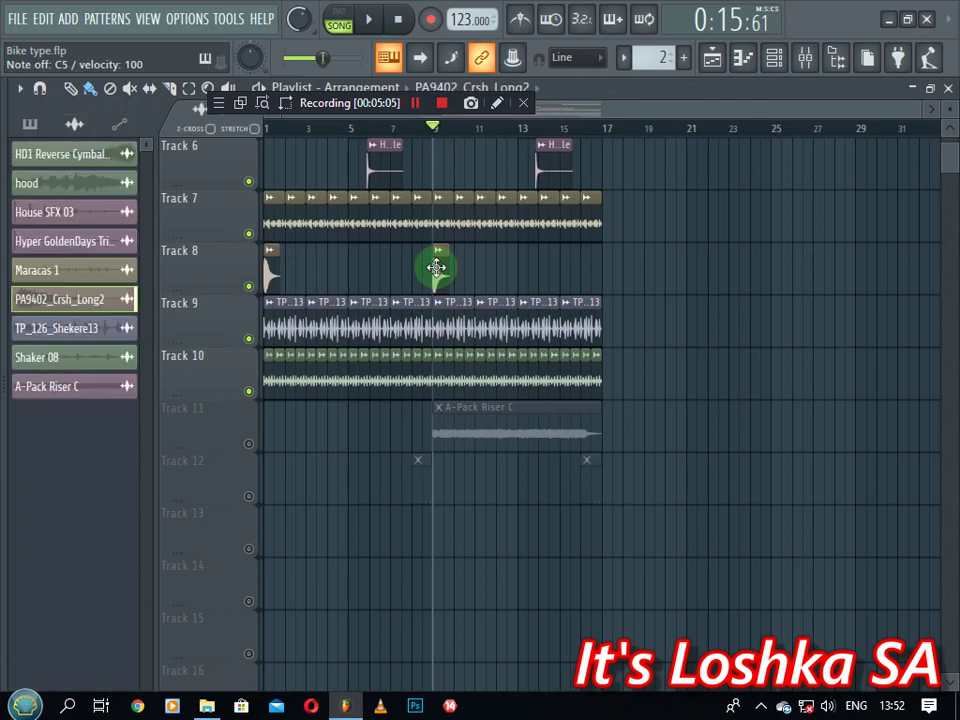
- Unmute Track 11, solo it and play the A-Pack Riser C clip from bar 9
click(251, 452)
click(252, 446)
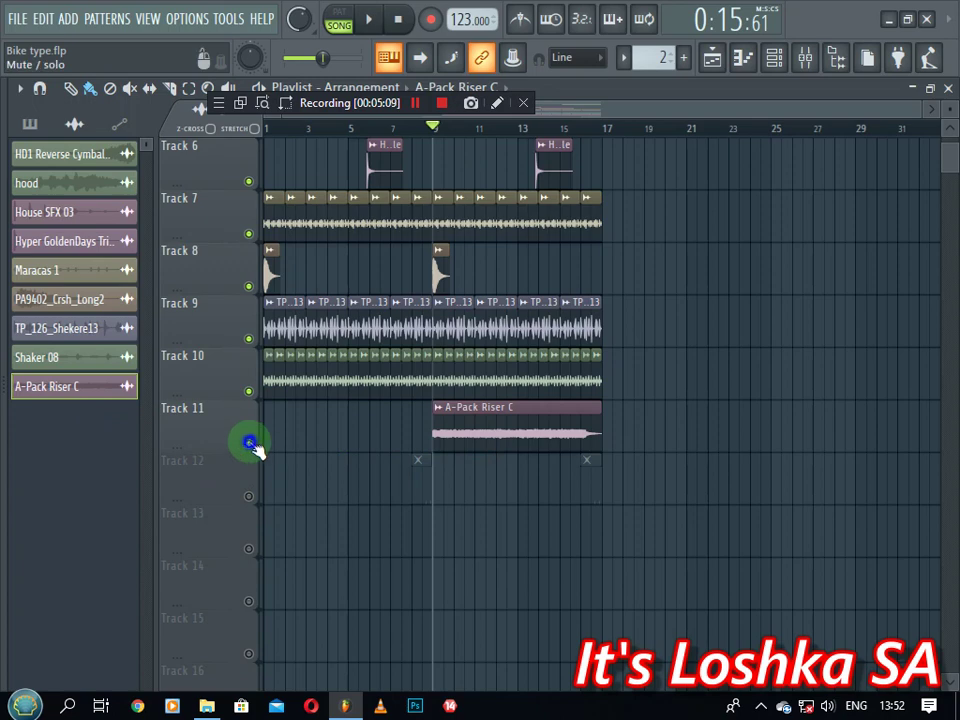
key(space)
scroll(508, 321, up, 5)
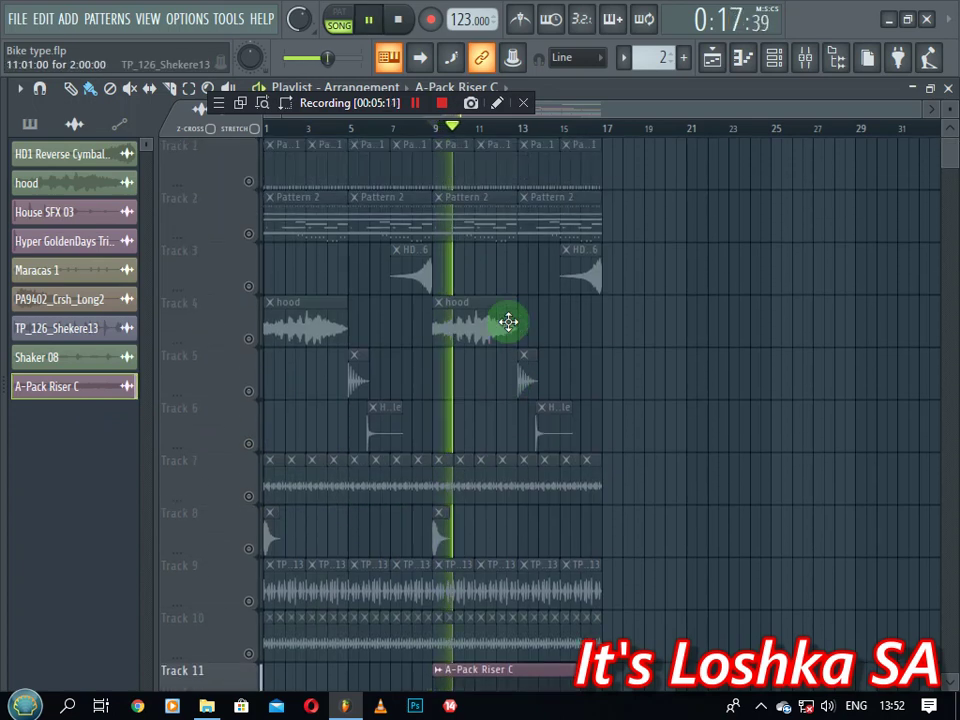
- Unmute playlist Tracks 3 through 8 while the riser keeps playing
click(251, 287)
click(245, 340)
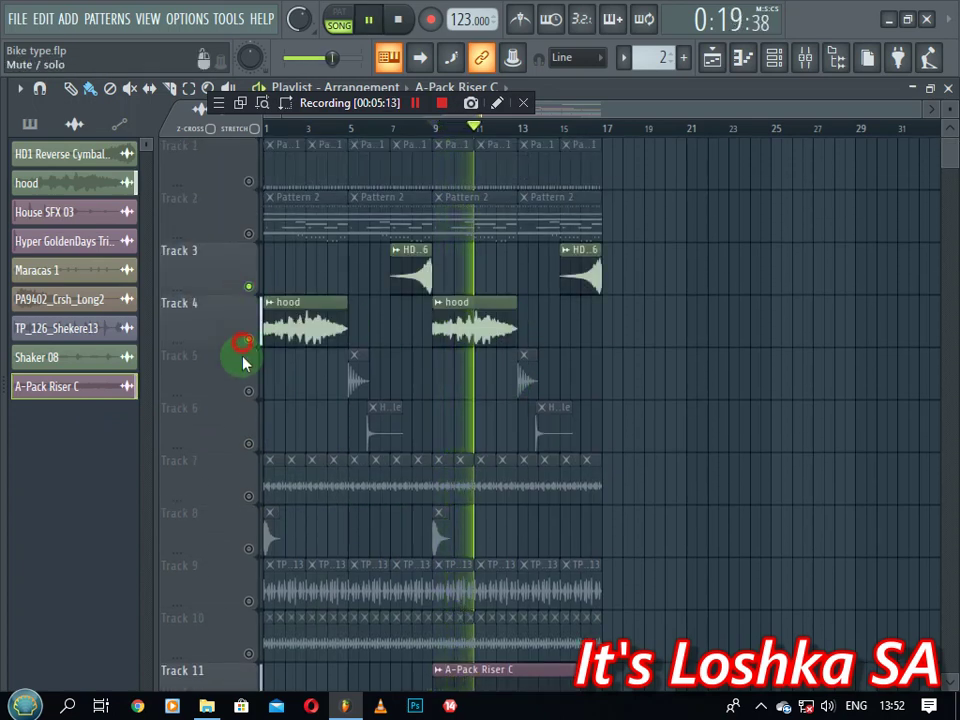
click(248, 391)
click(248, 443)
click(248, 496)
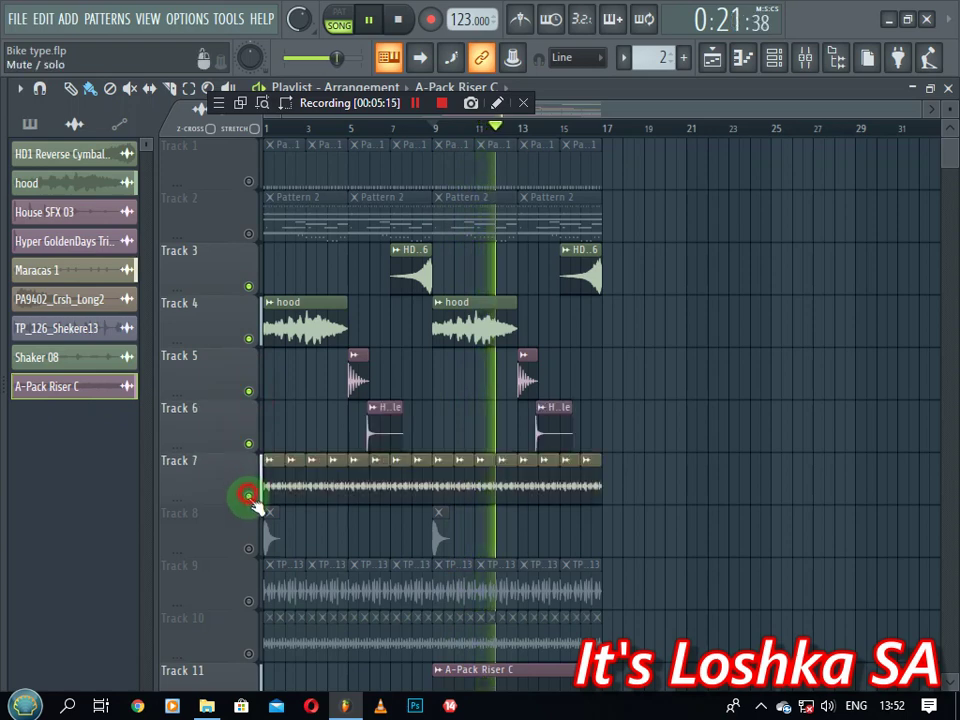
click(249, 546)
- Unmute Tracks 9, 10 and 12, stop playback, and unmute Tracks 1 and 2
scroll(251, 544, down, 1)
click(250, 500)
click(248, 548)
scroll(250, 500, down, 4)
click(249, 443)
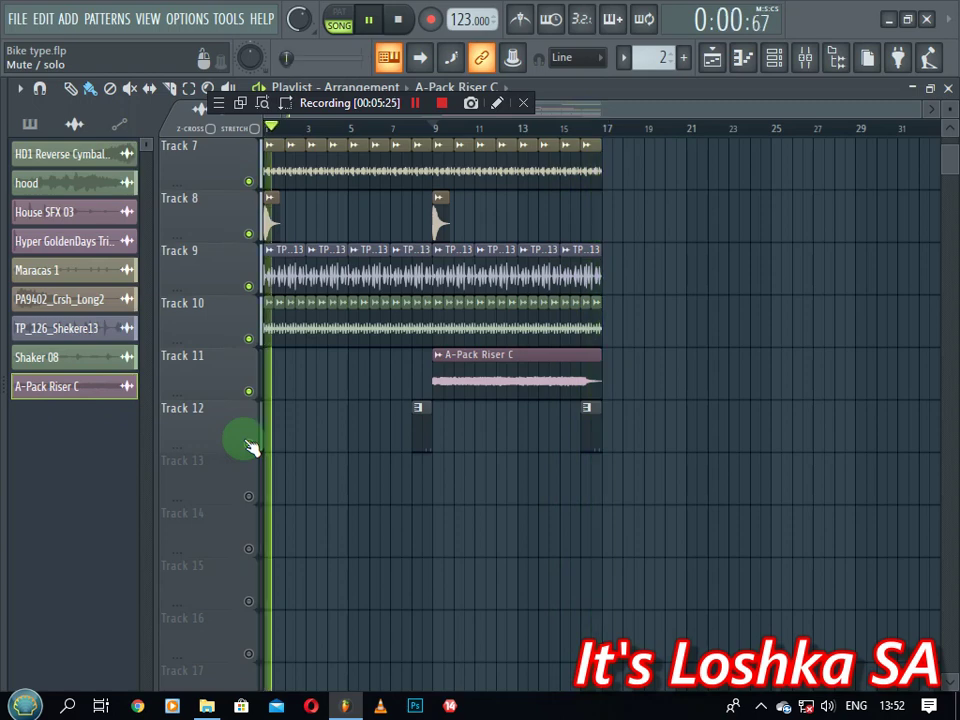
key(space)
scroll(250, 400, up, 6)
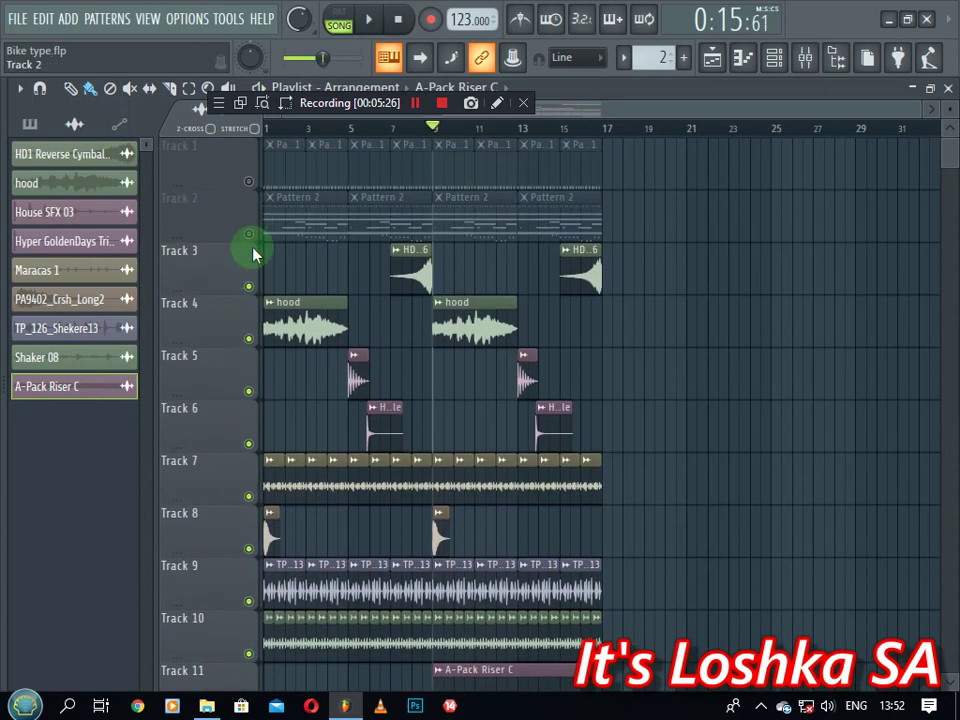
click(250, 182)
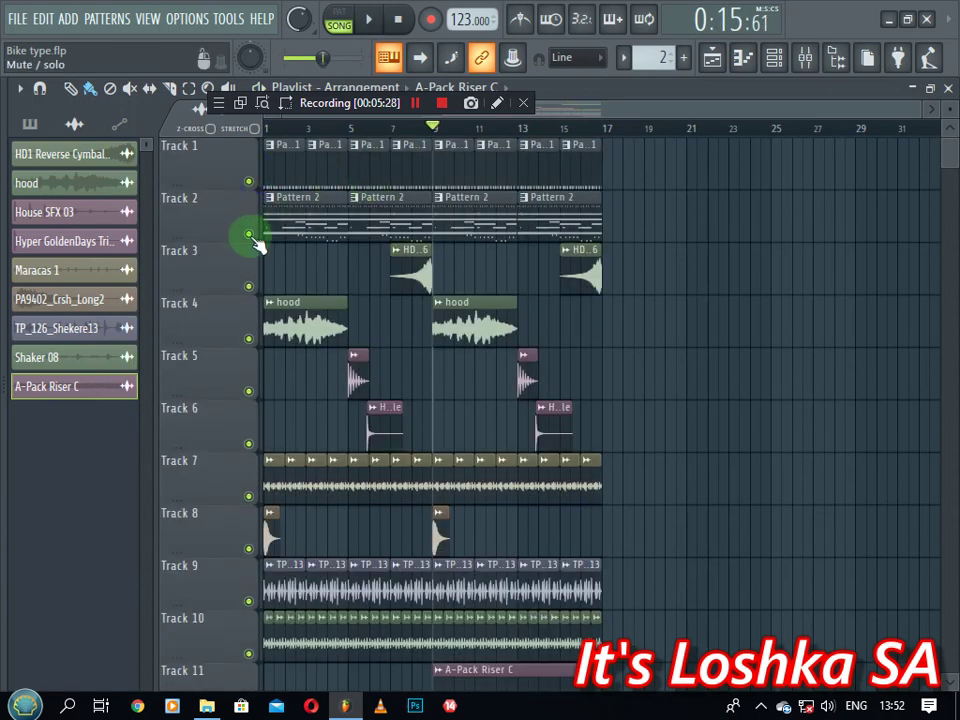
- Show the Unsorted group in the channel rack with Pattern 2, and view the Pad notes in the piano roll
click(758, 60)
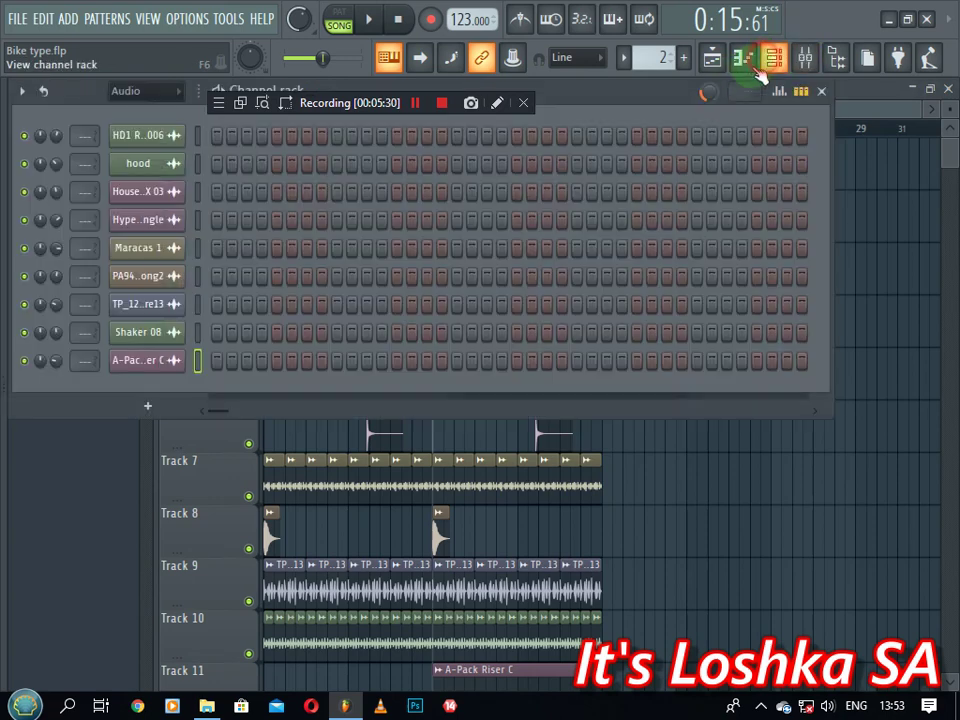
scroll(646, 57, down, 1)
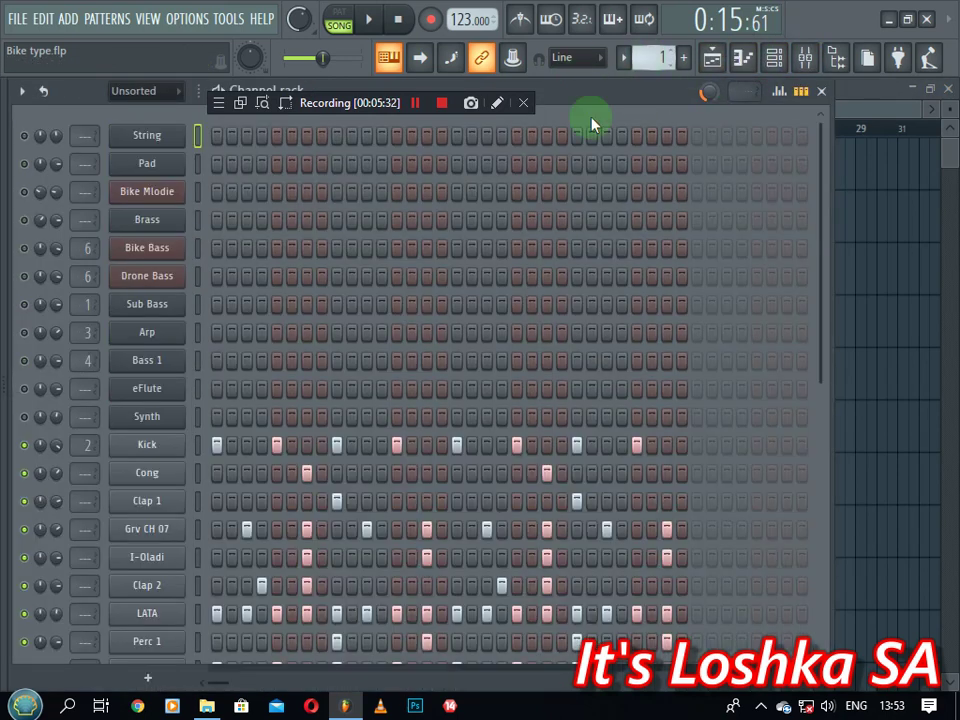
scroll(659, 59, up, 1)
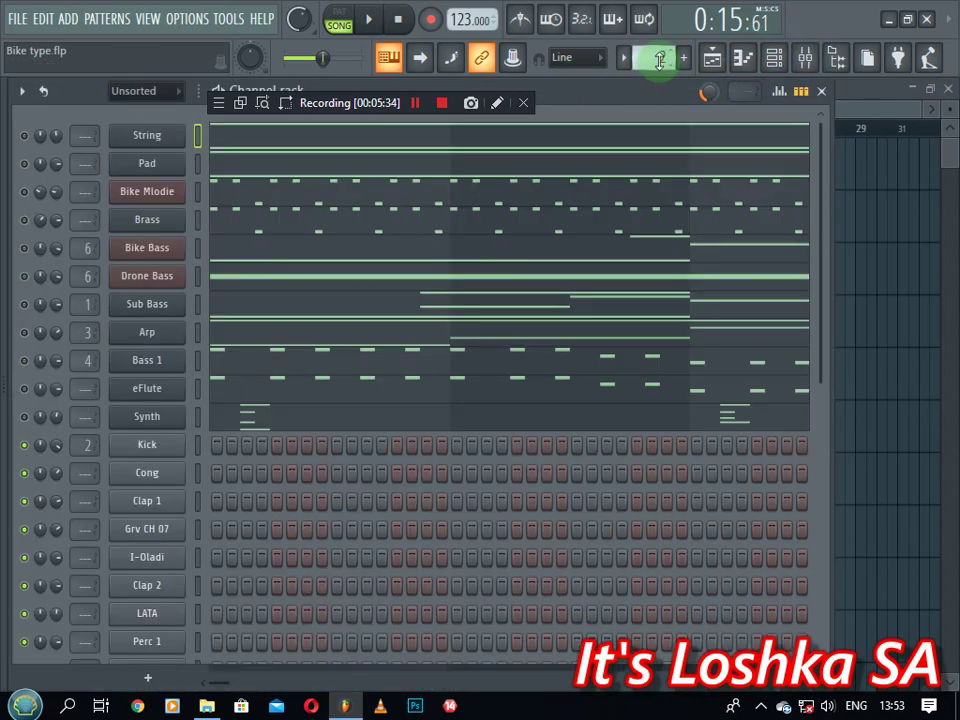
click(420, 104)
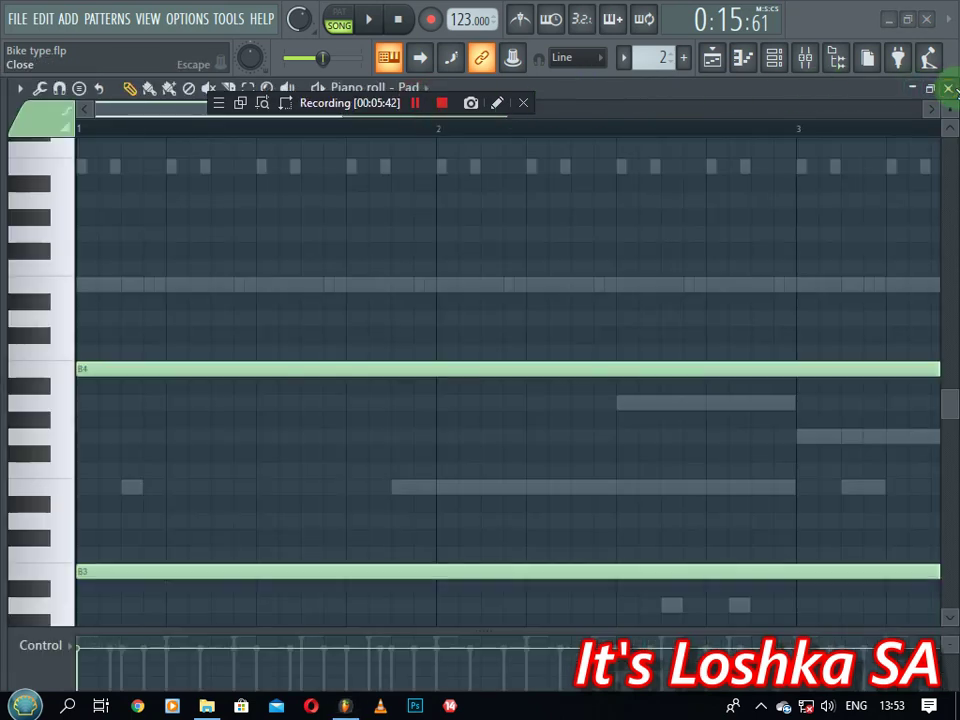
click(949, 89)
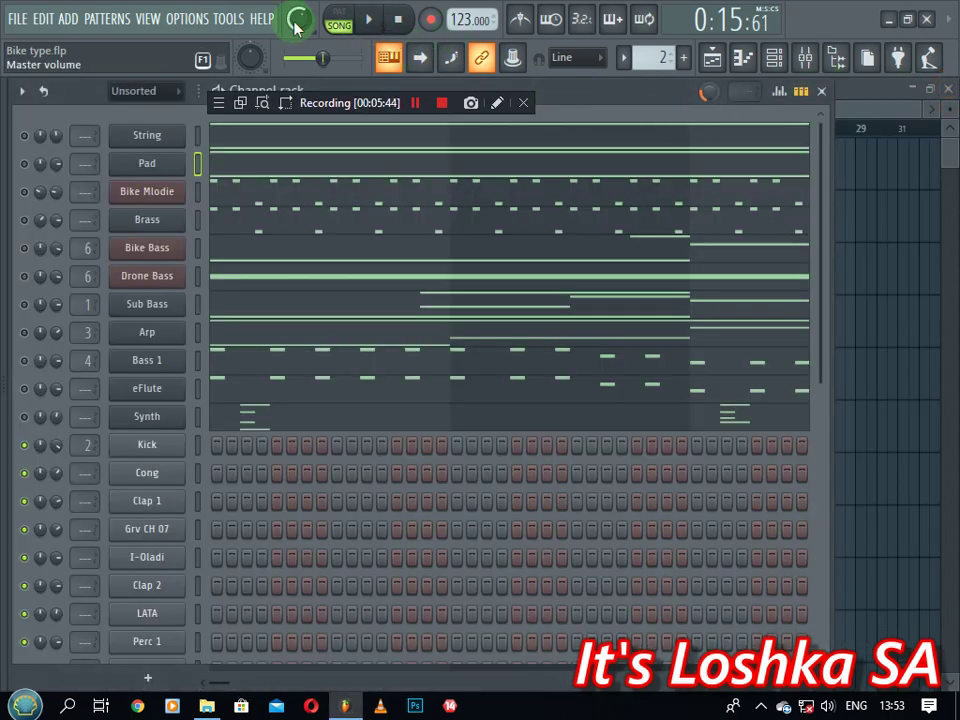
- Play the song and unmute the Pad, String and Bike Mlodie channels one after another
click(369, 22)
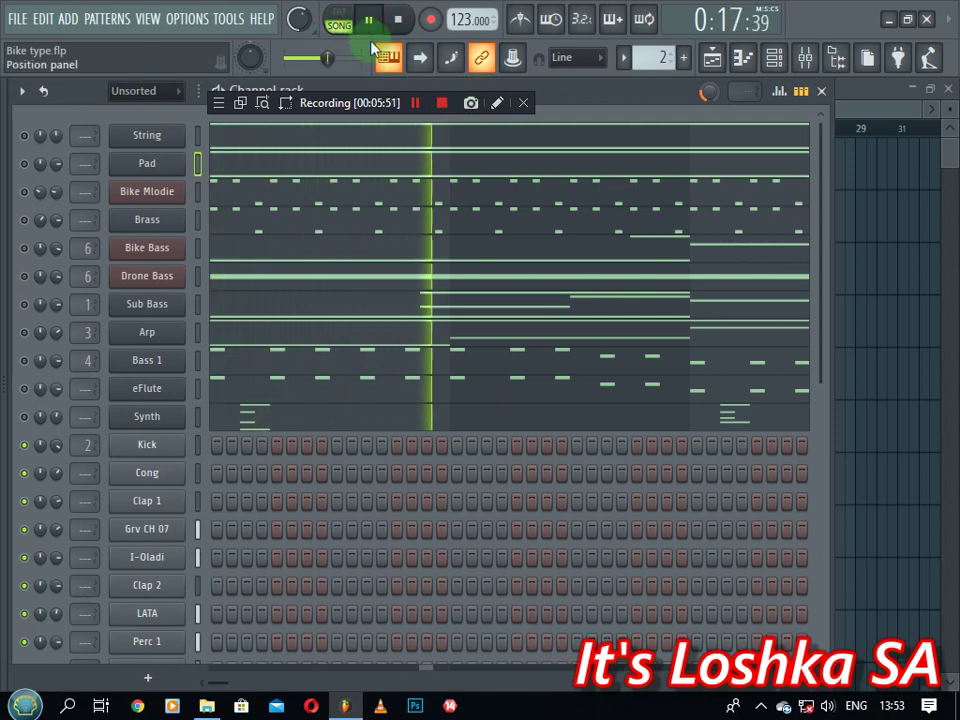
click(30, 165)
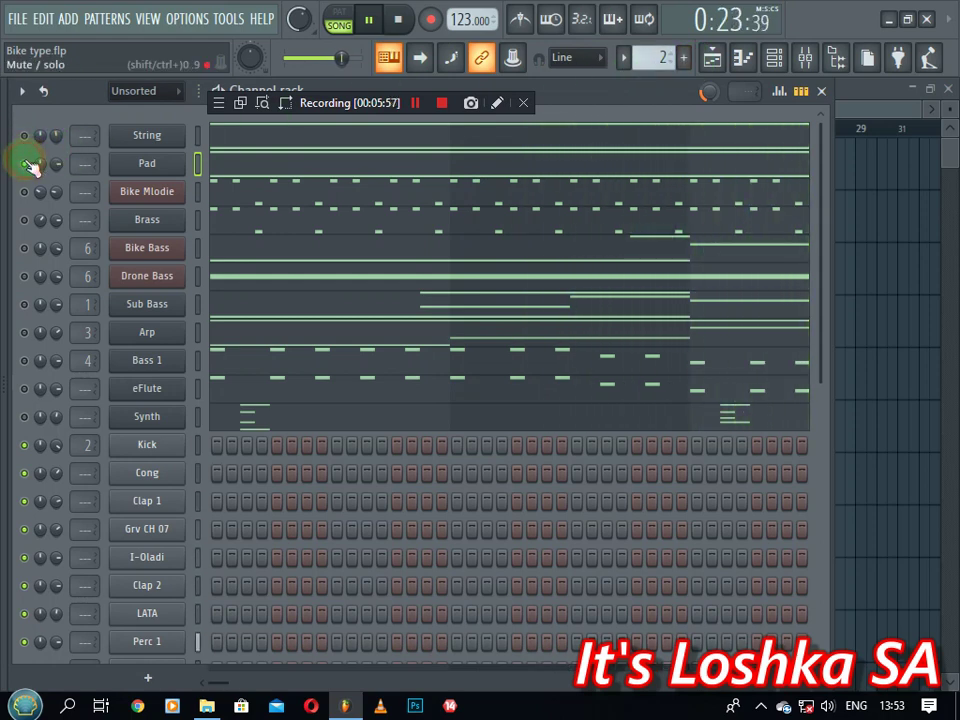
click(26, 142)
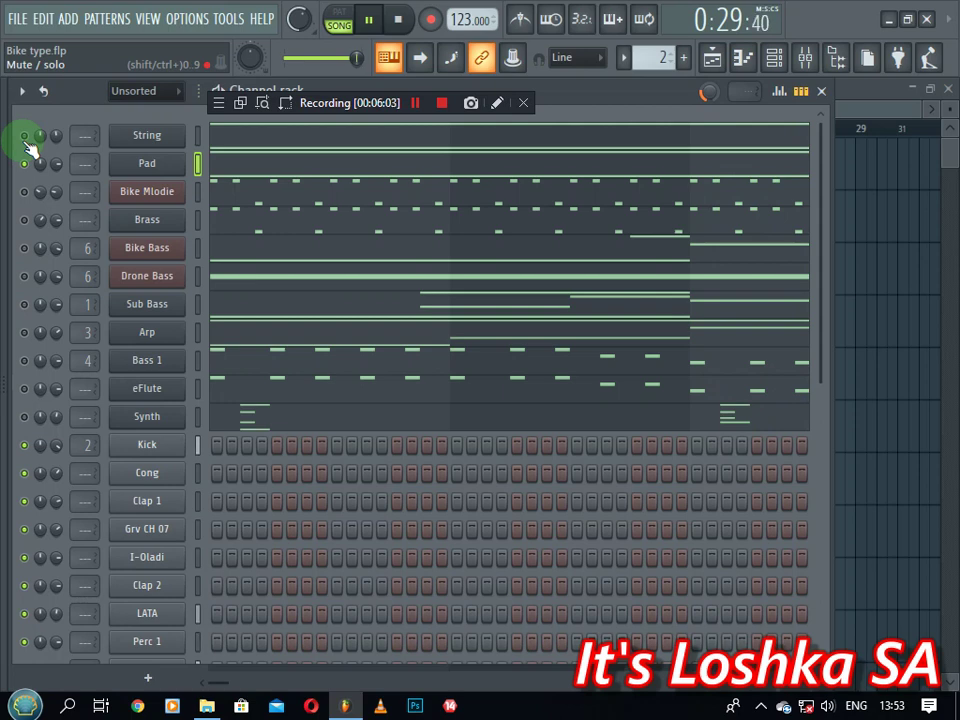
click(26, 142)
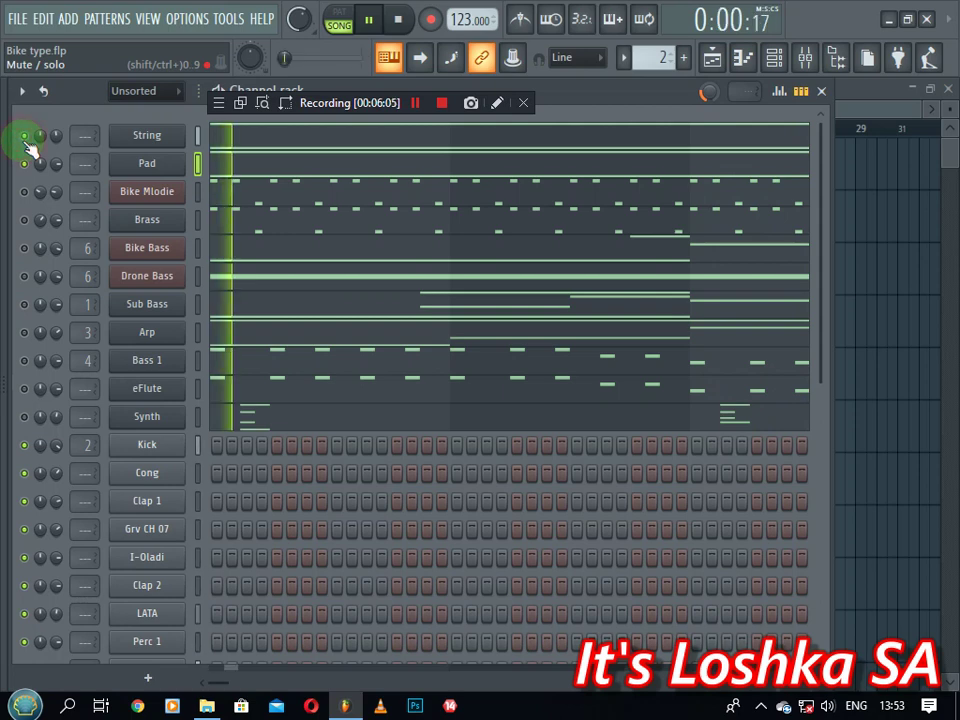
scroll(60, 140, up, 3)
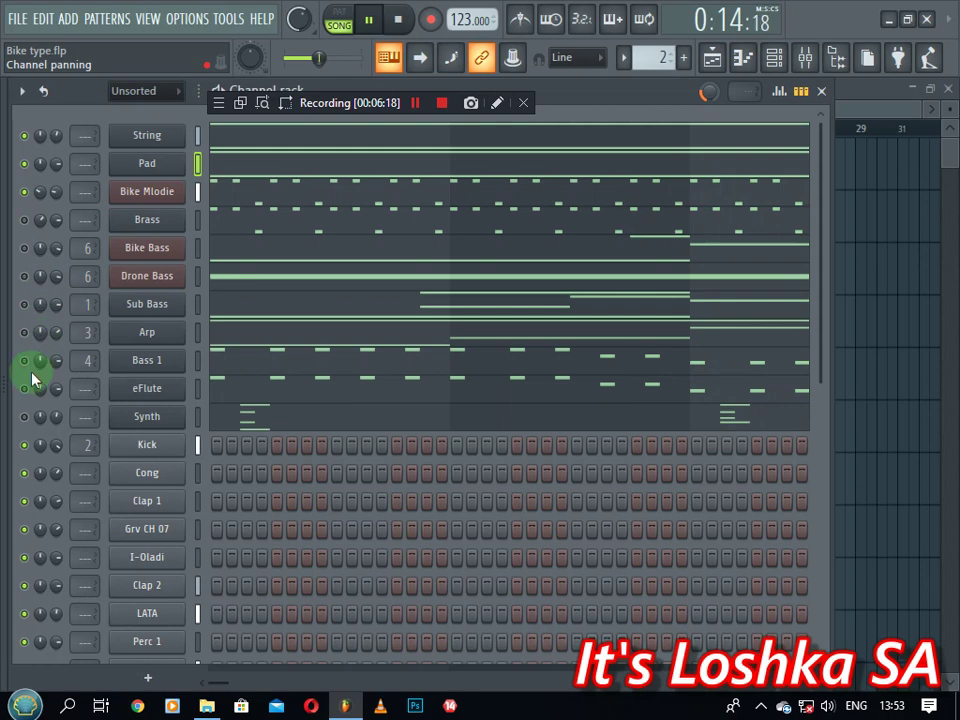
- Audition the Sub Bass and Bass 1 channels within the song, then stop playback
click(24, 306)
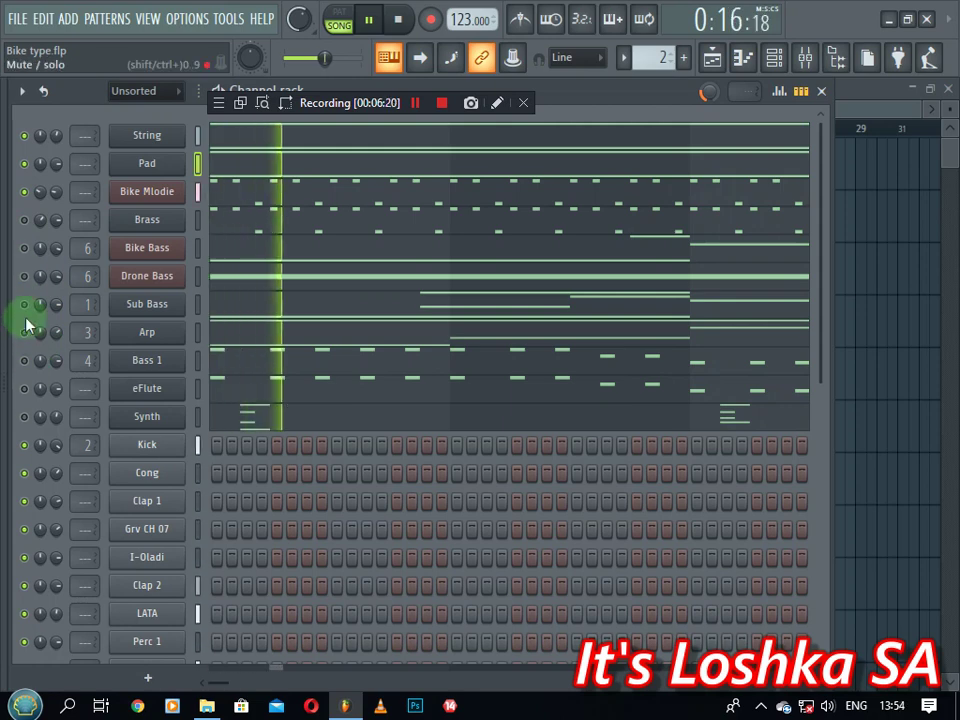
click(24, 360)
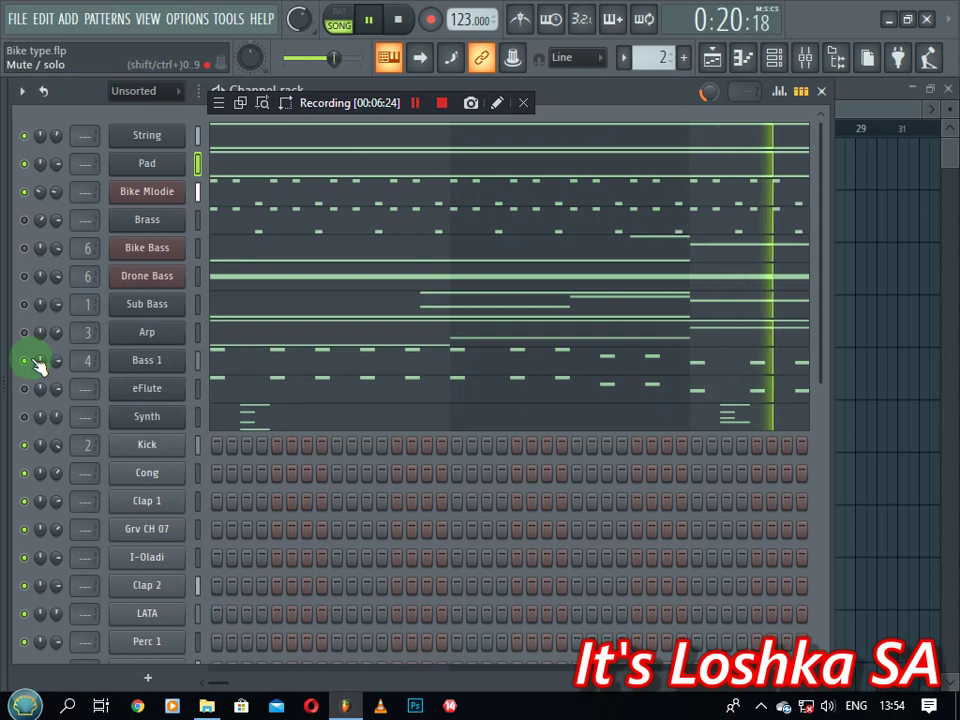
key(space)
- Clone the Bass 1 channel and copy its Pattern 2 notes into the clone
right_click(140, 365)
click(267, 524)
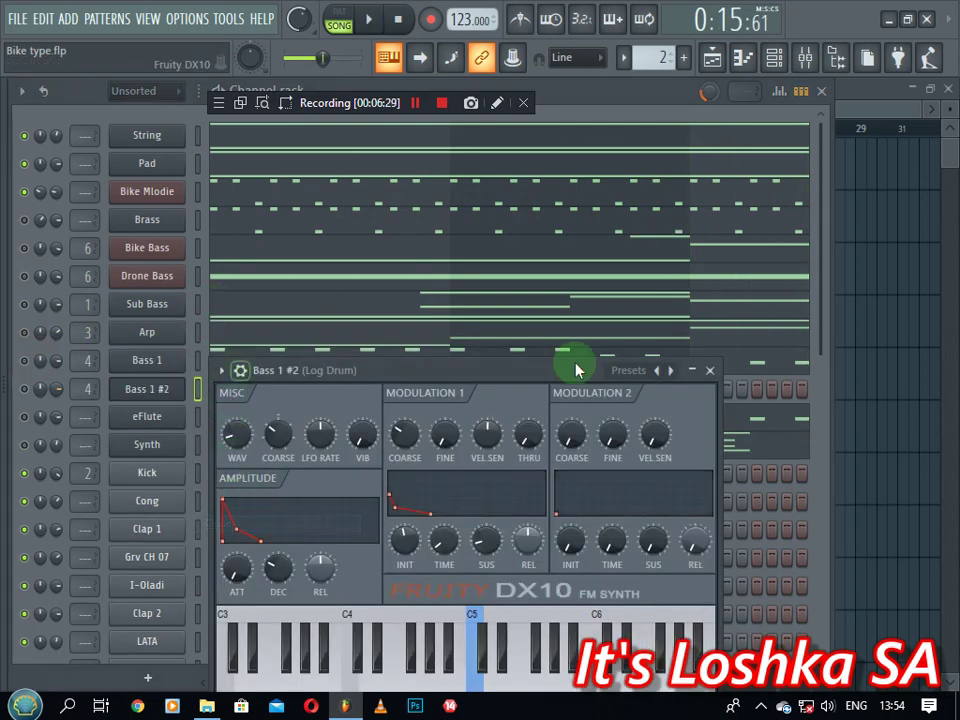
click(705, 369)
right_click(146, 361)
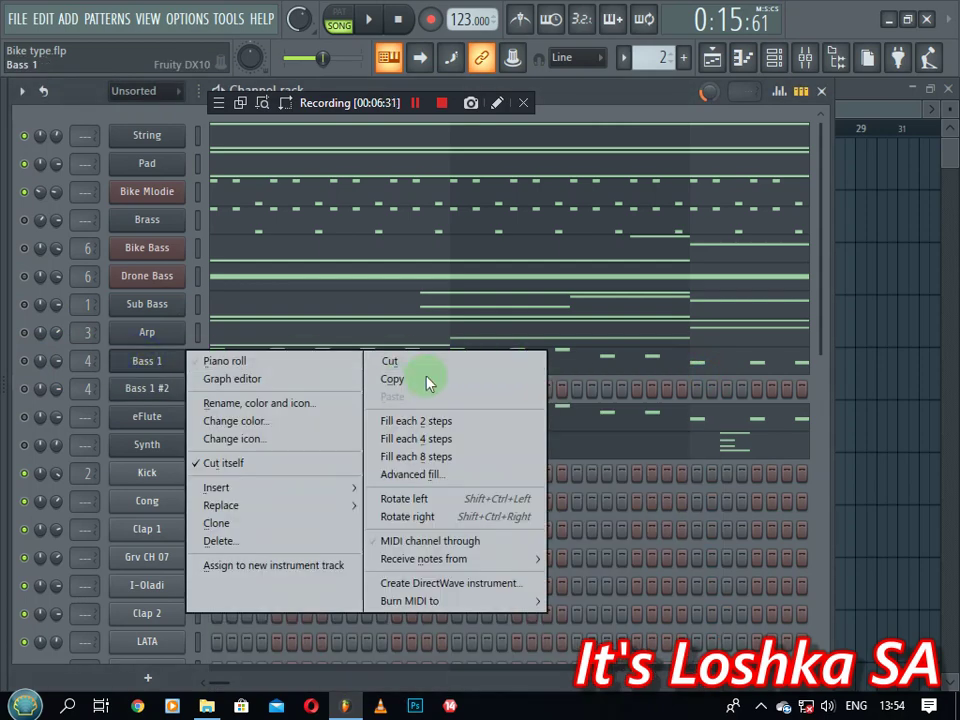
click(395, 380)
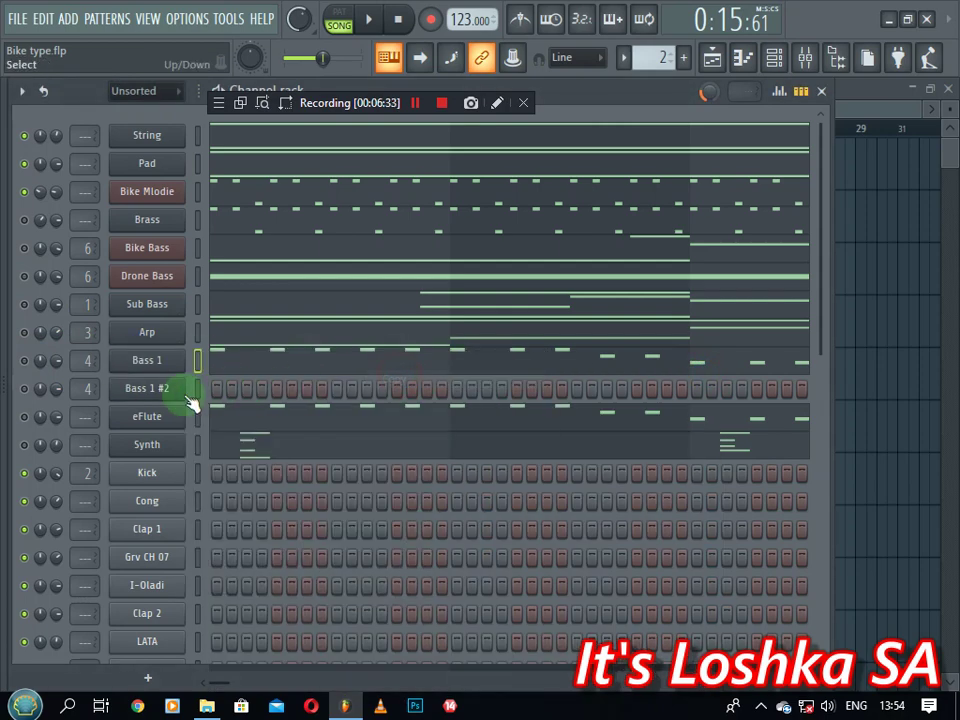
right_click(164, 392)
click(412, 430)
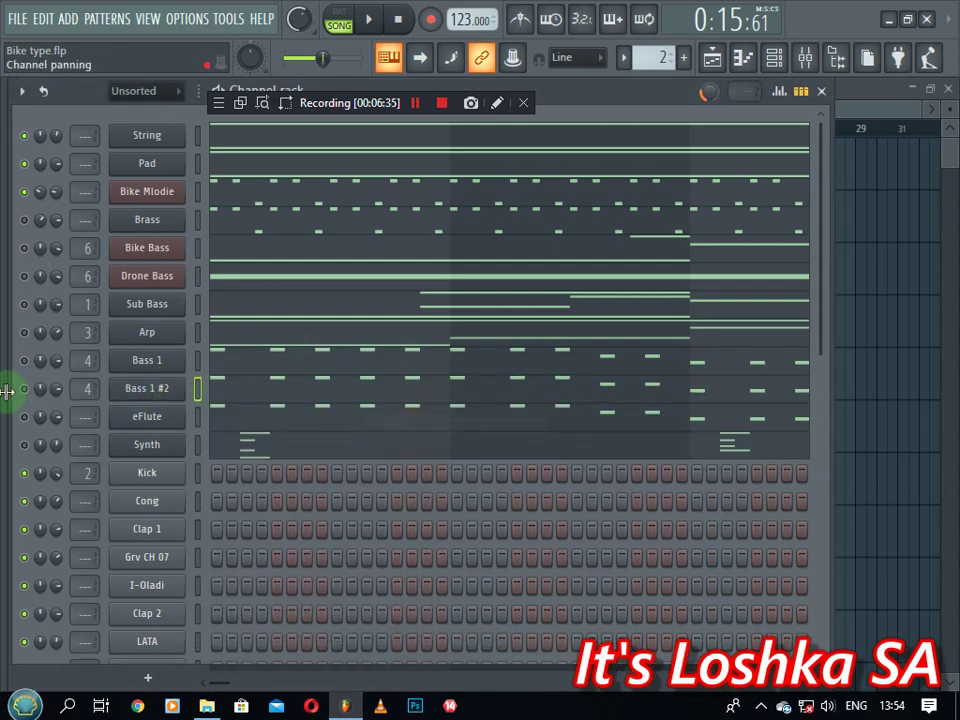
- Delete all of the cloned bass channel's notes after bar 1 in the piano roll
click(310, 388)
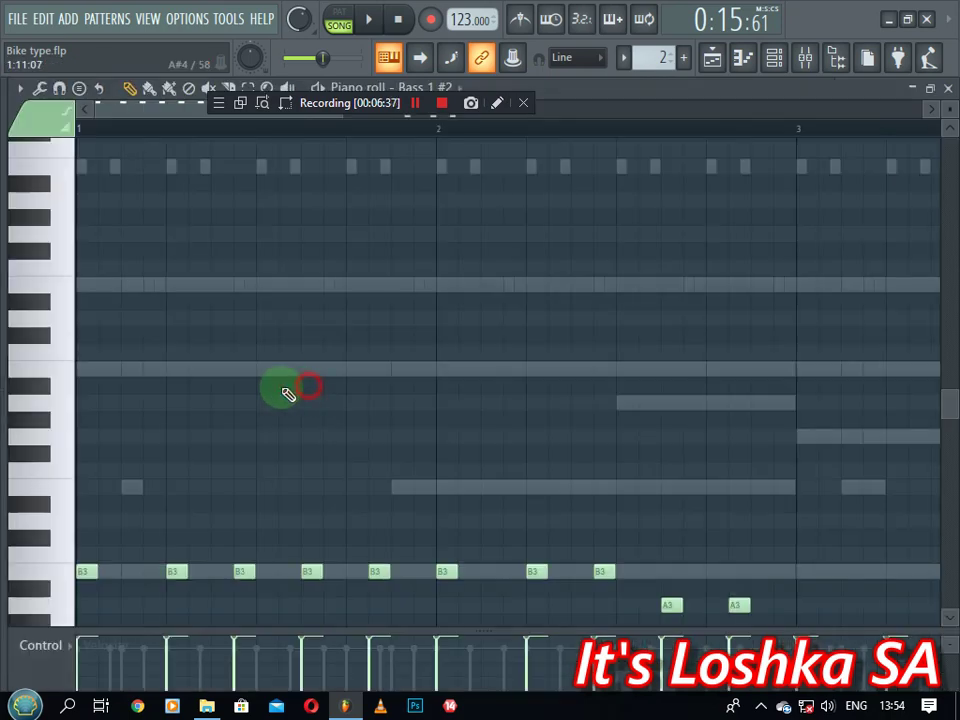
scroll(368, 132, down, 2)
scroll(368, 137, down, 2)
scroll(500, 300, down, 5)
drag(570, 246, 193, 502)
key(Delete)
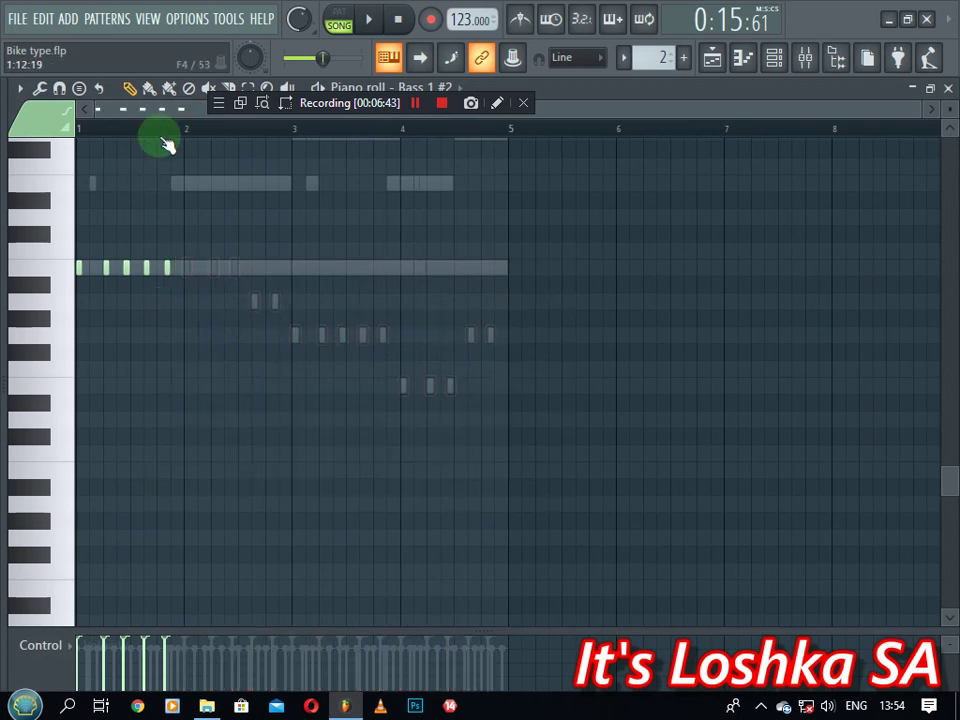
- Duplicate the bar 1 bass notes three times to fill bars 2 to 4
drag(127, 135, 5, 188)
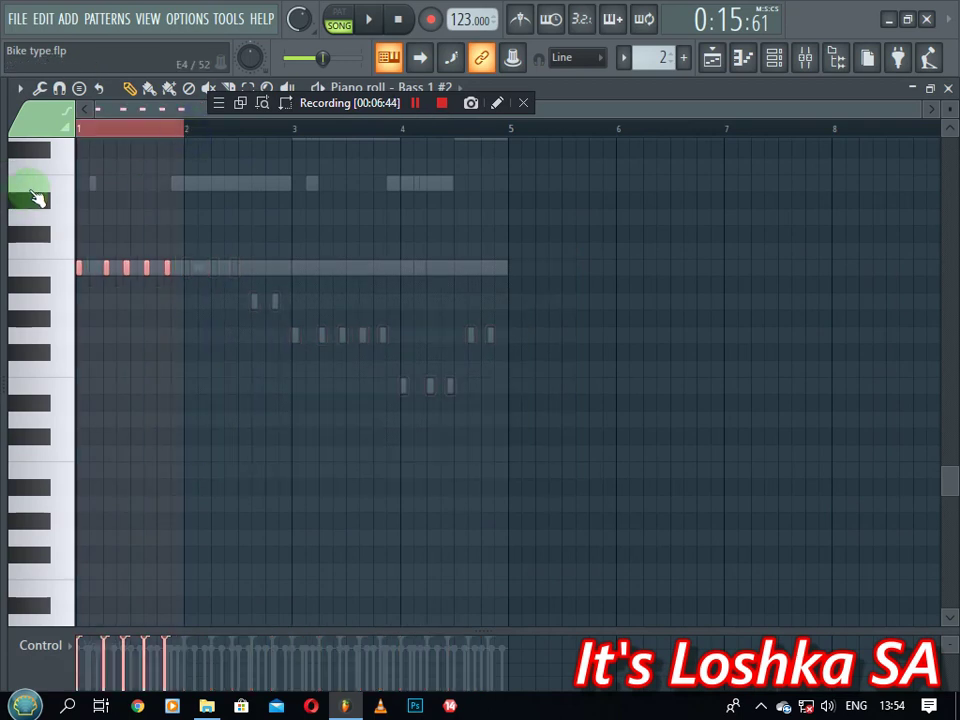
key(ctrl+b)
key(ctrl+b)
key(ctrl+b)
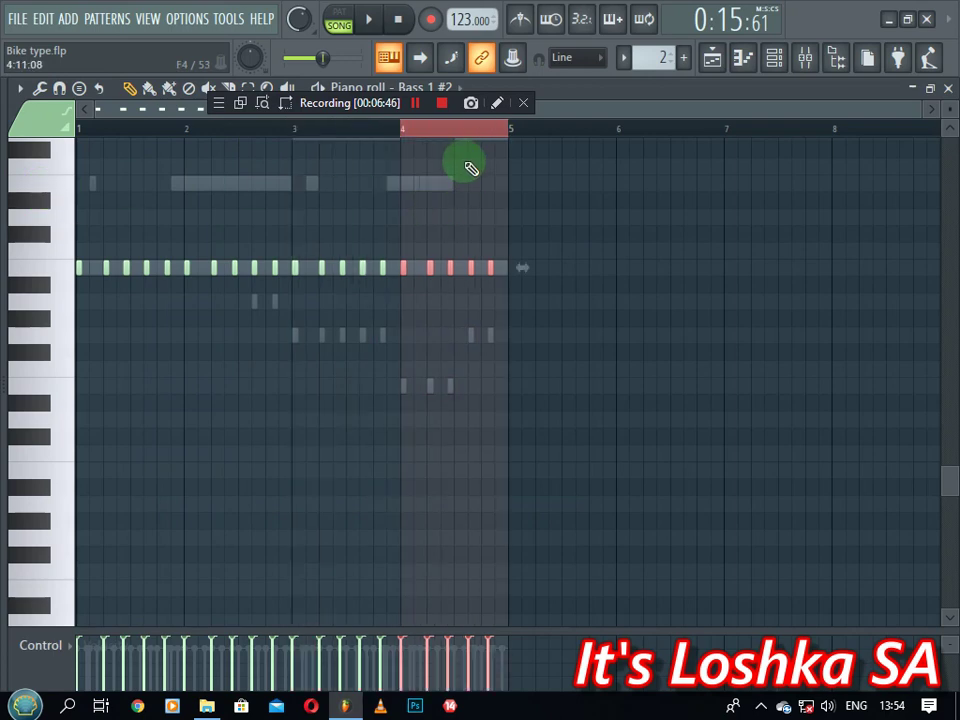
- Audition the song with the Bass 1 #2 and Brass channels unmuted, leaving Brass selected
click(372, 21)
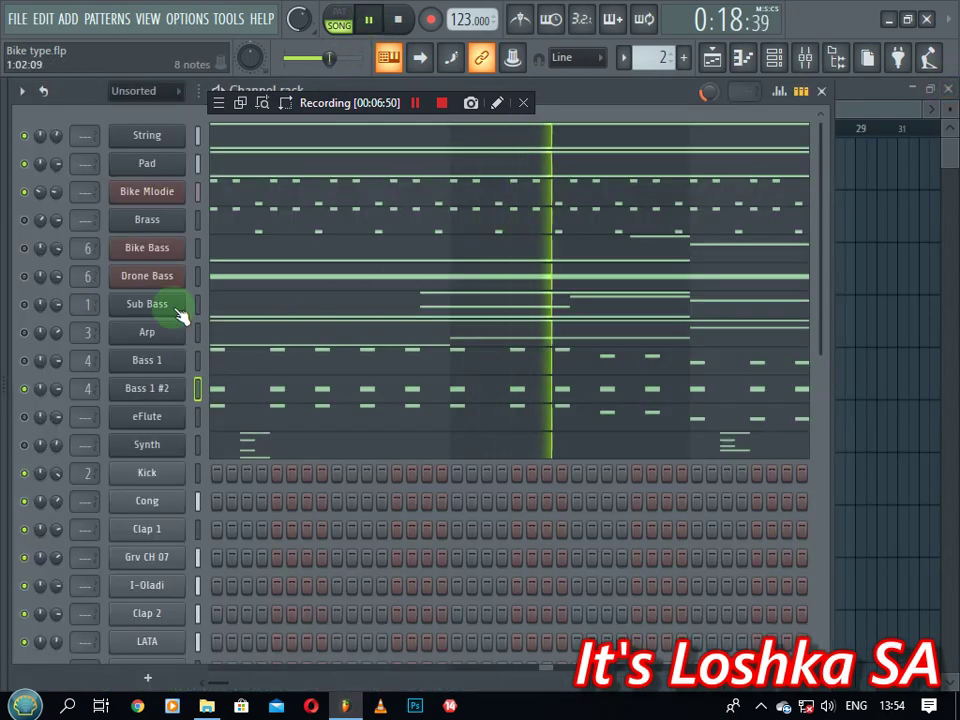
key(space)
click(198, 248)
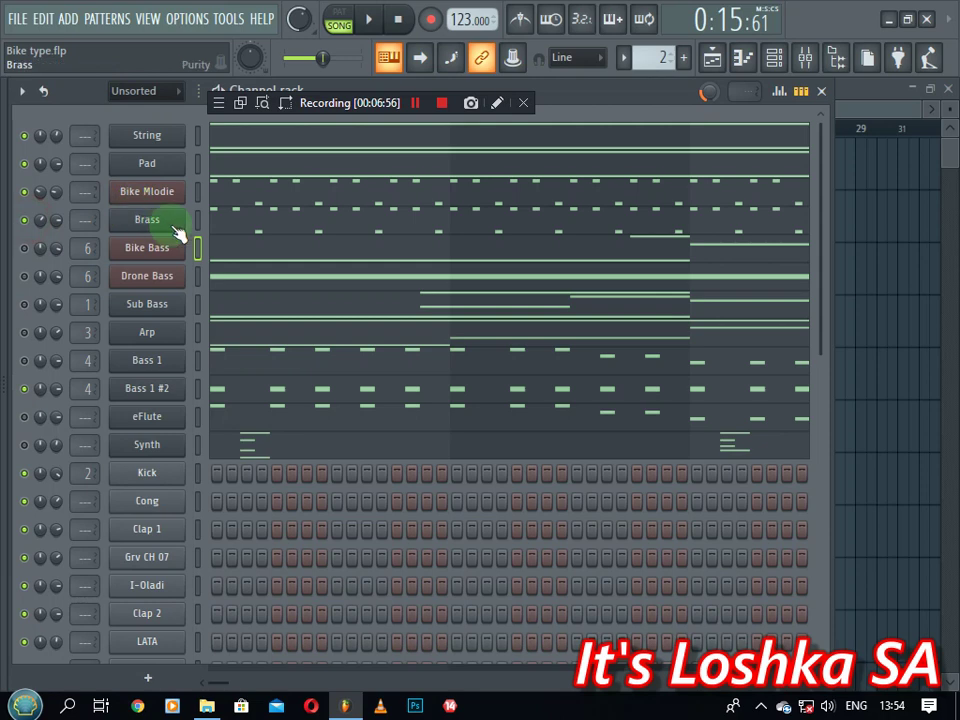
click(198, 219)
key(space)
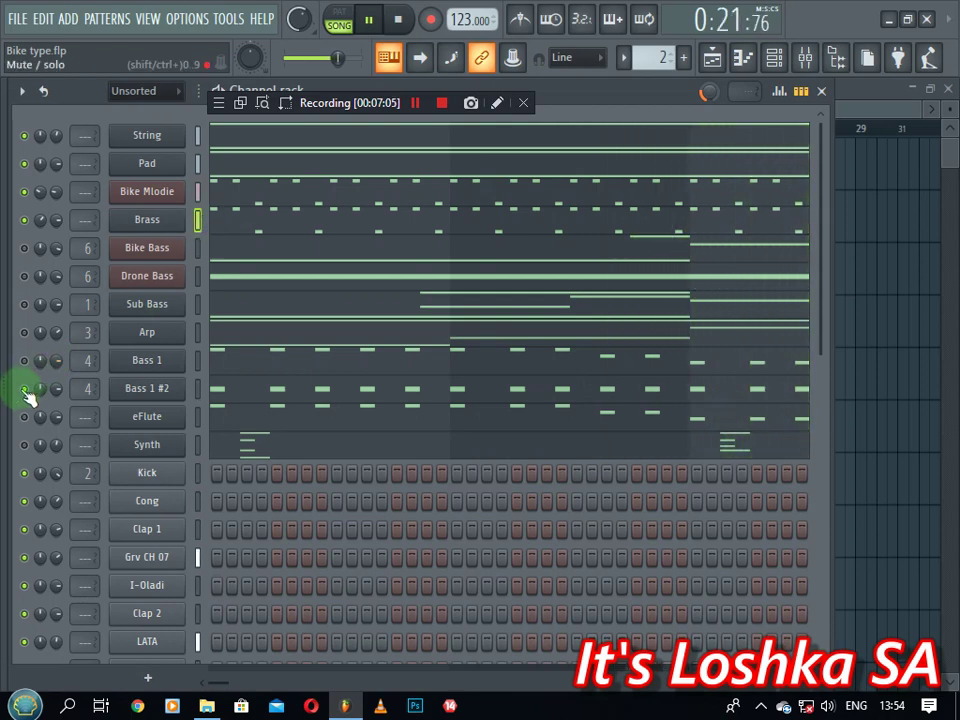
- Unmute the Arp channel during playback and view its notes in the piano roll
drag(27, 395, 27, 340)
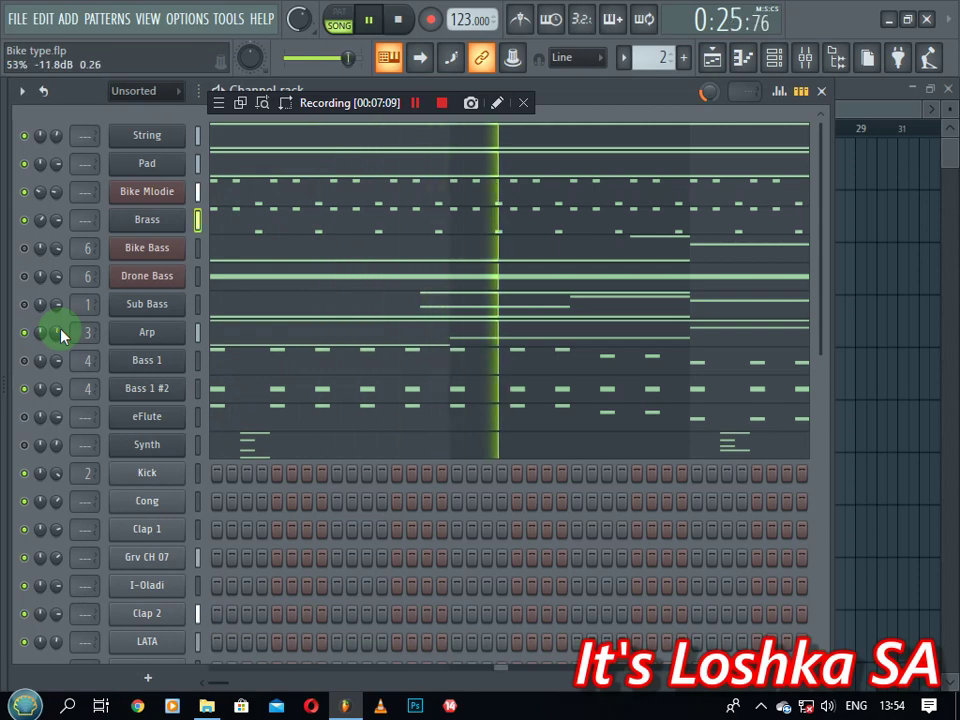
click(238, 332)
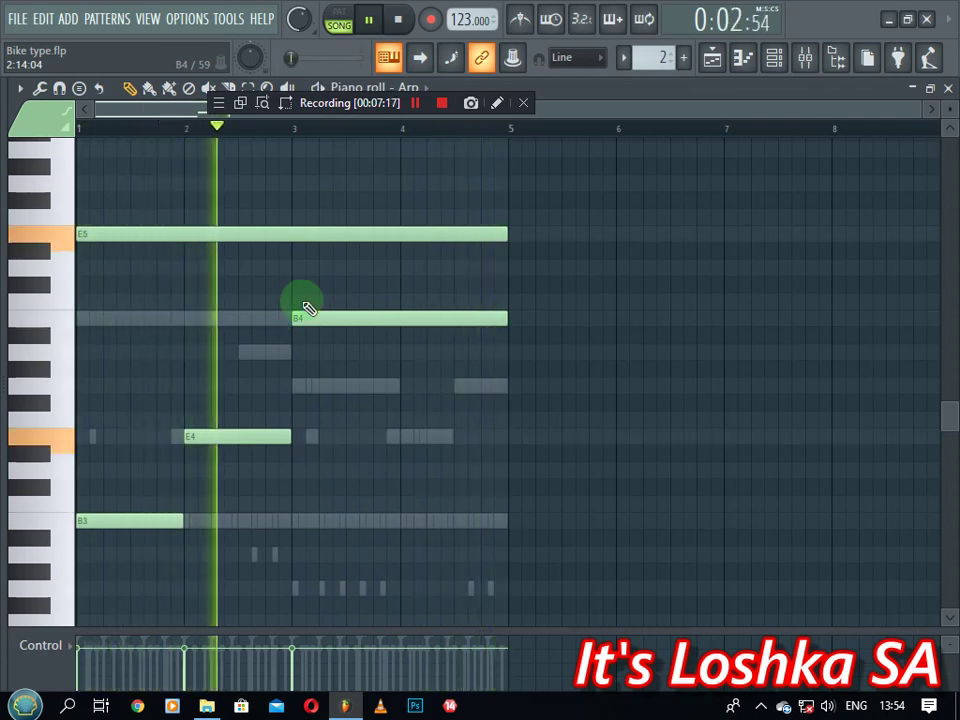
click(948, 90)
key(space)
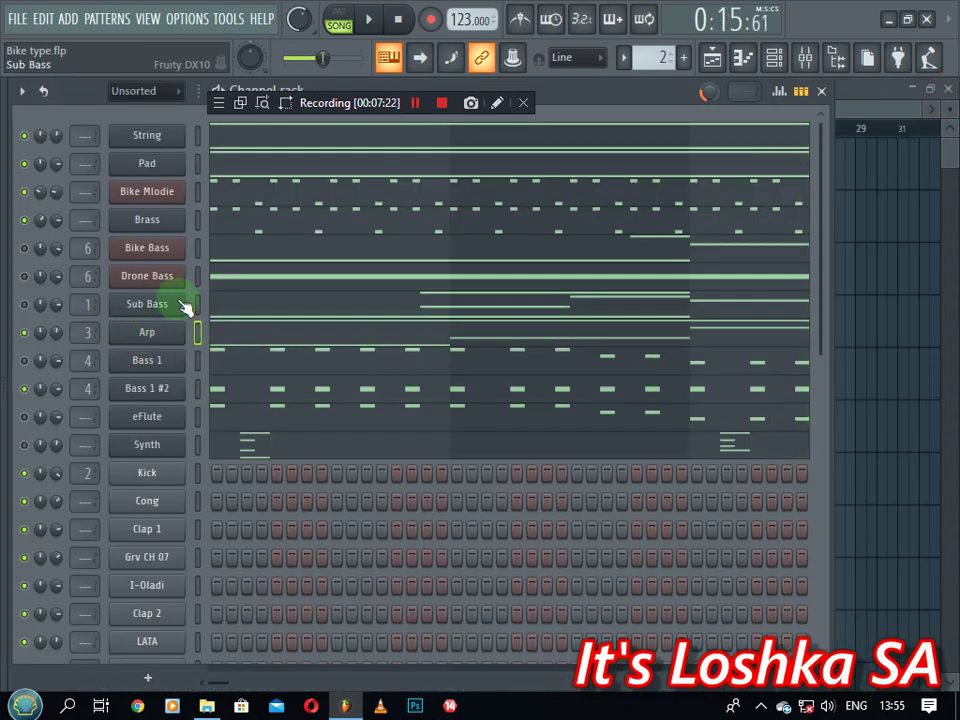
- Unmute the Drone Bass channel and solo it
click(195, 310)
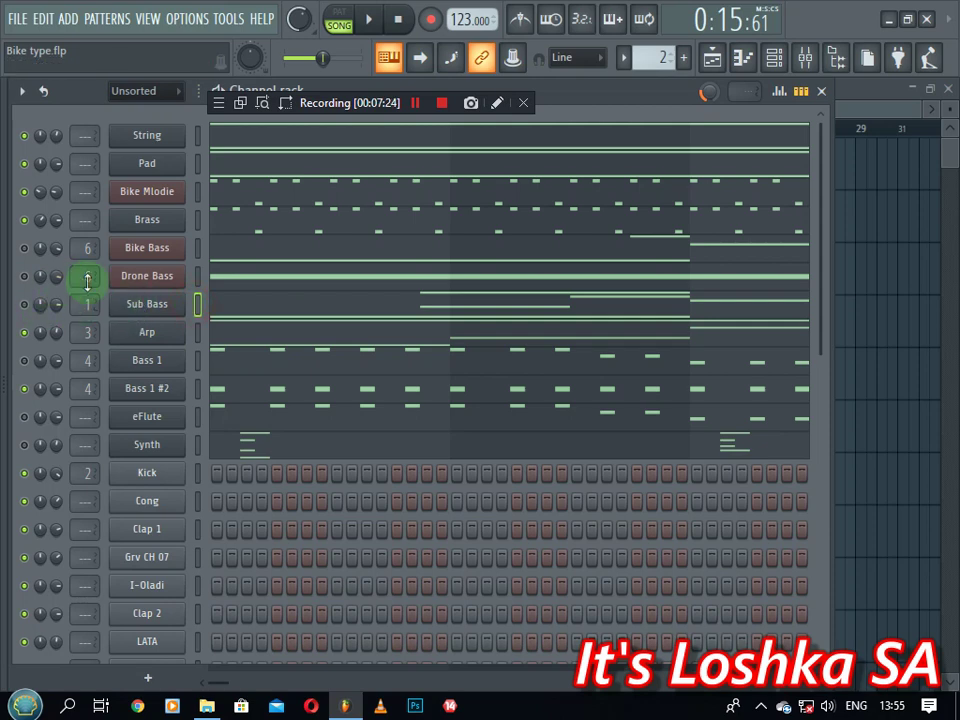
click(30, 274)
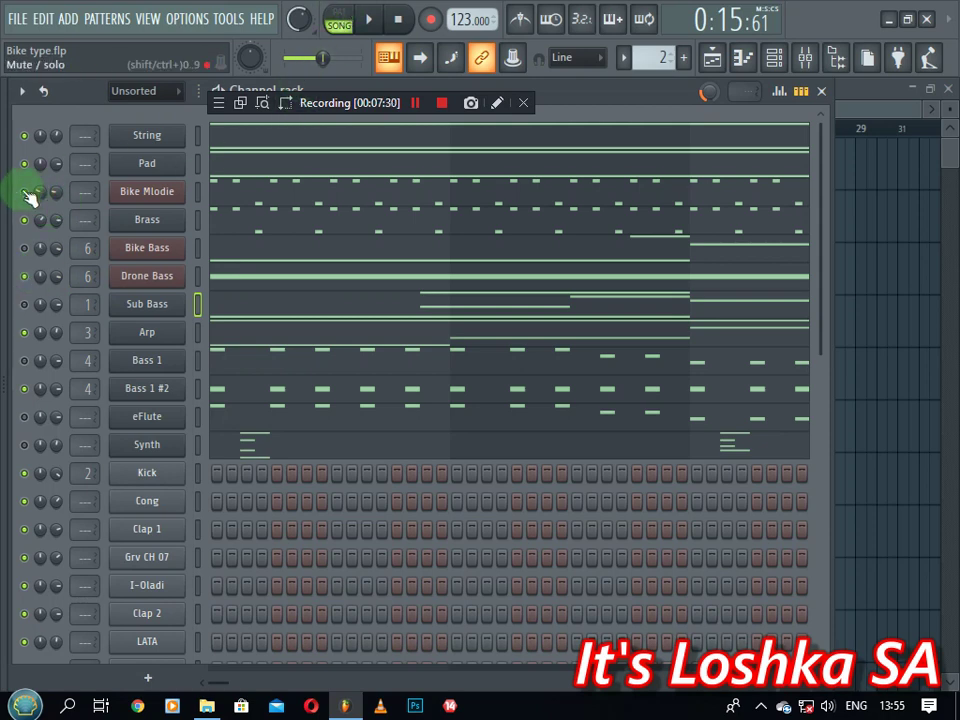
click(26, 275)
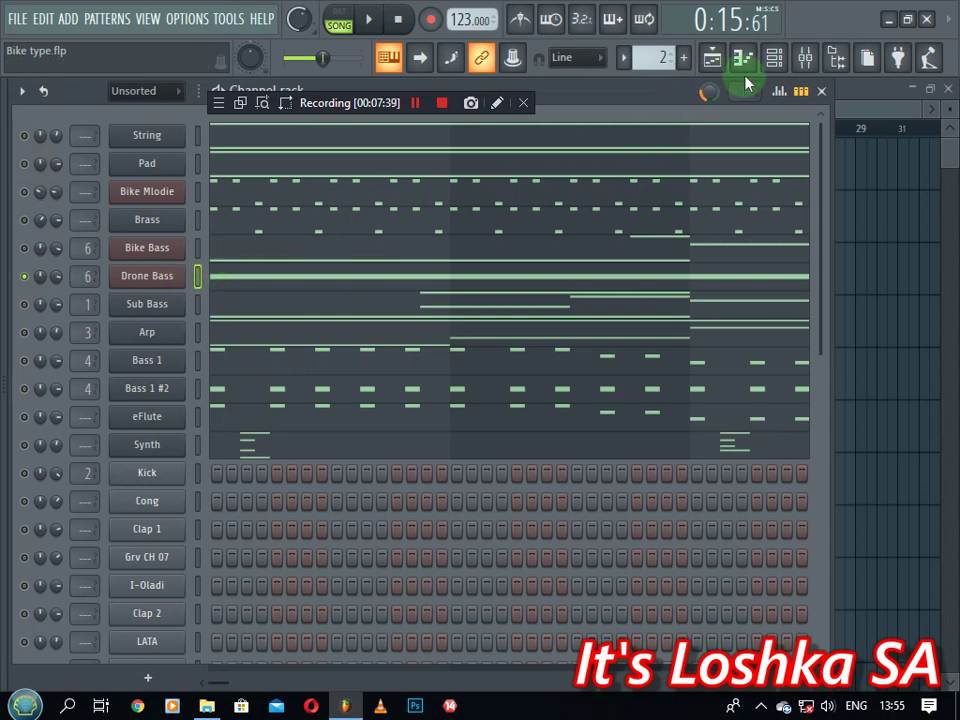
- Examine the Fruity Fast Dist effect on the GMS mixer track
click(803, 57)
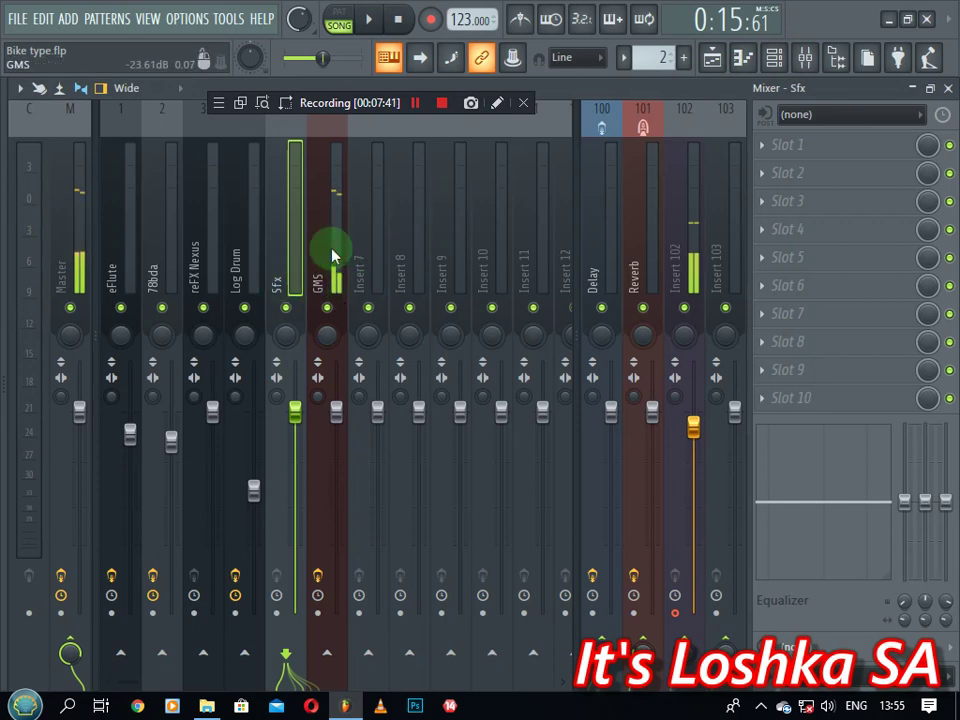
click(333, 257)
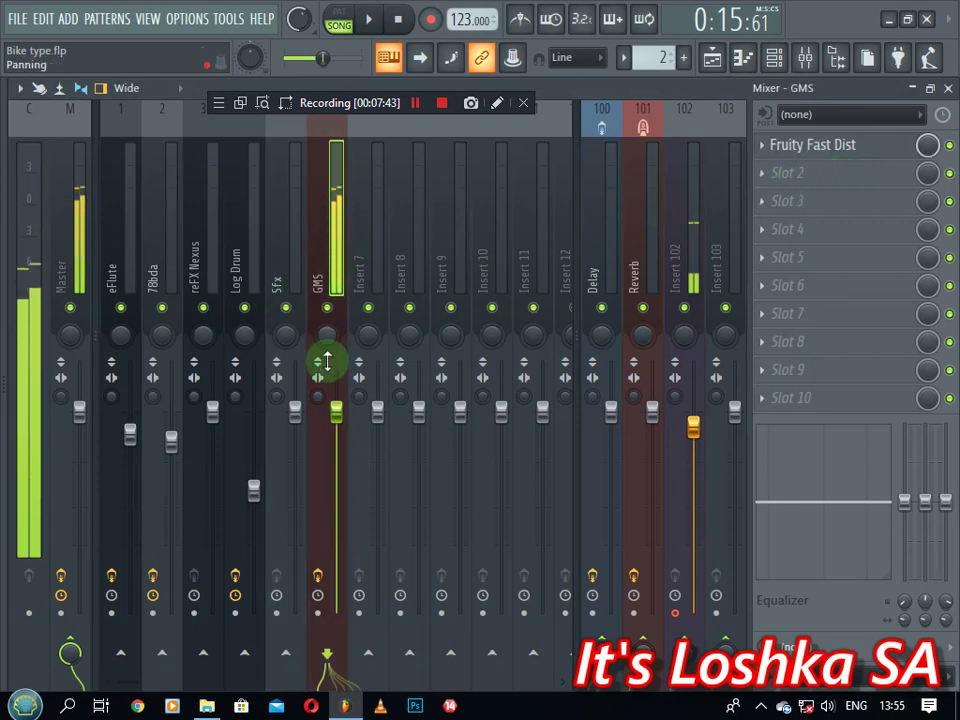
click(818, 155)
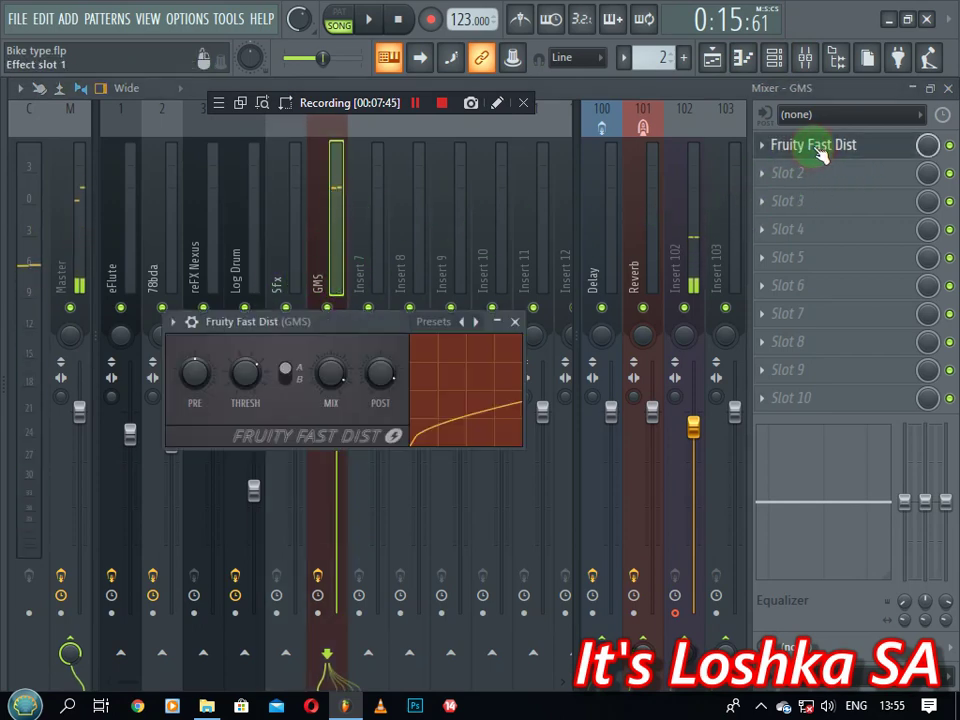
click(515, 323)
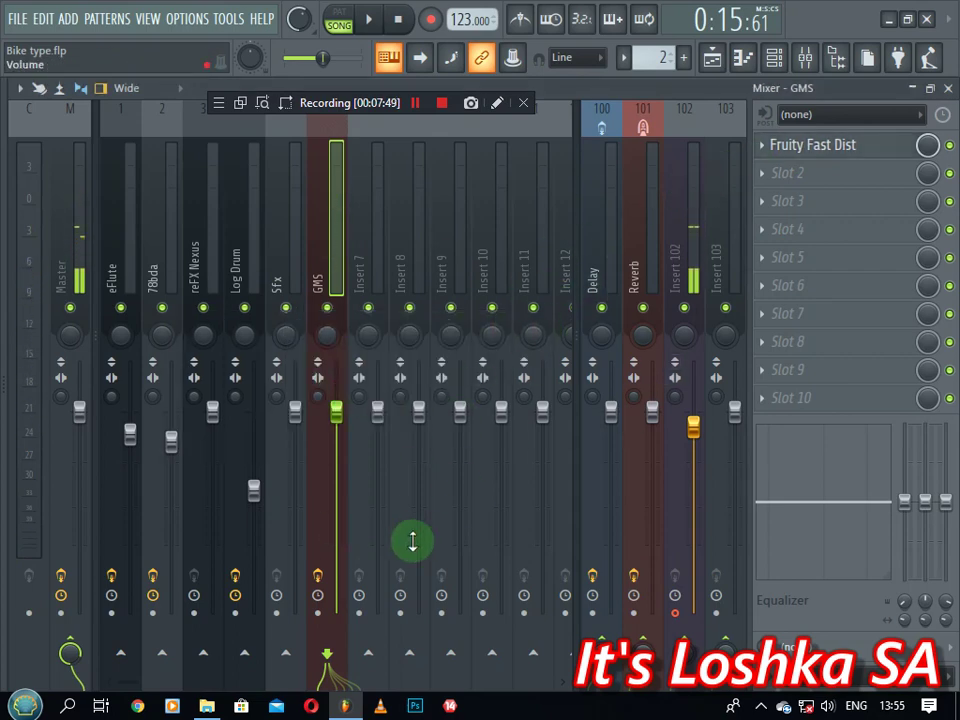
- Play test notes on Drone Bass to compare the sound with the GMS mixer track's effects off and on
key(z)
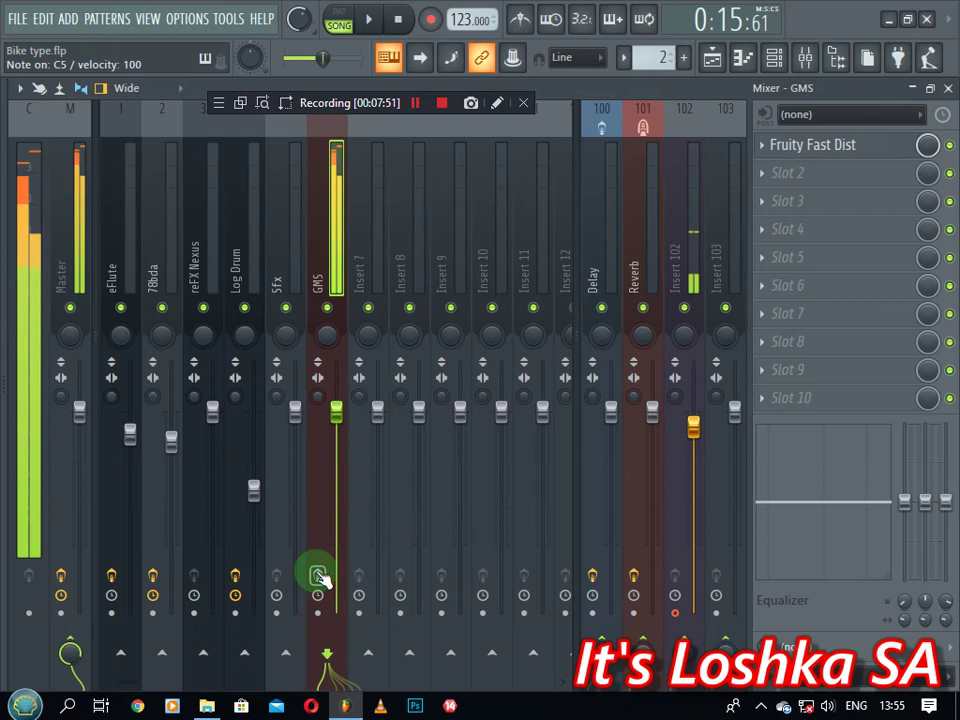
key(x)
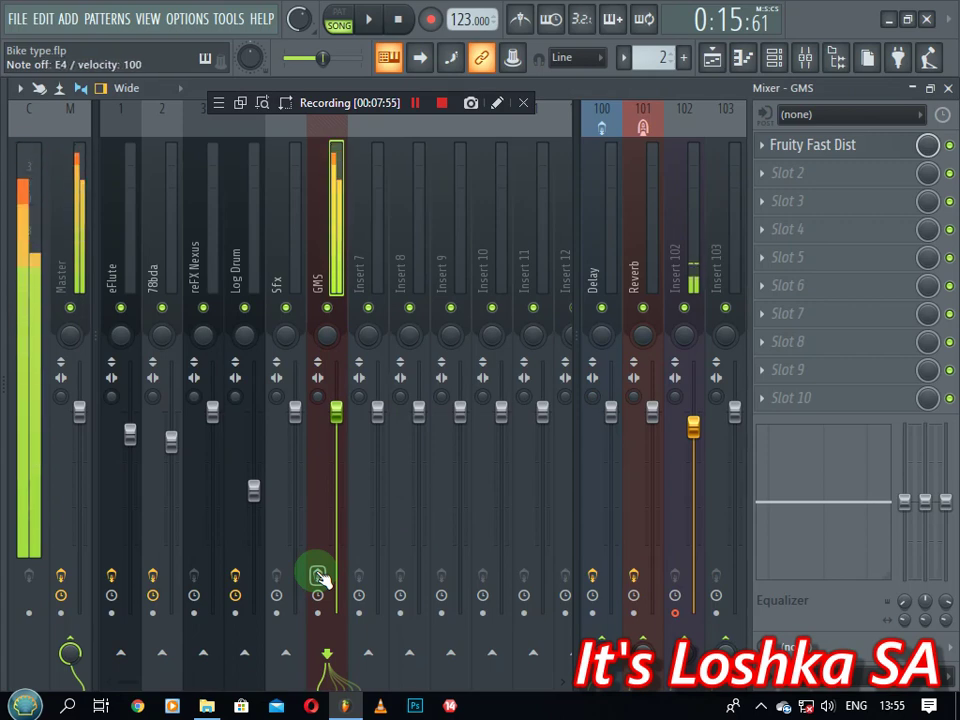
click(318, 576)
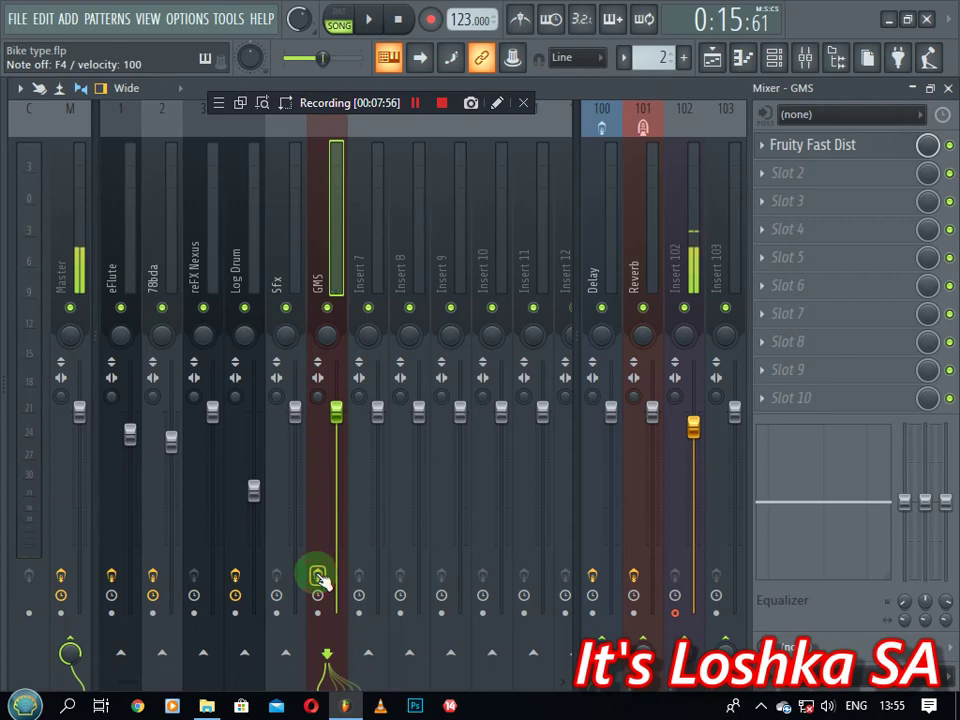
key(x)
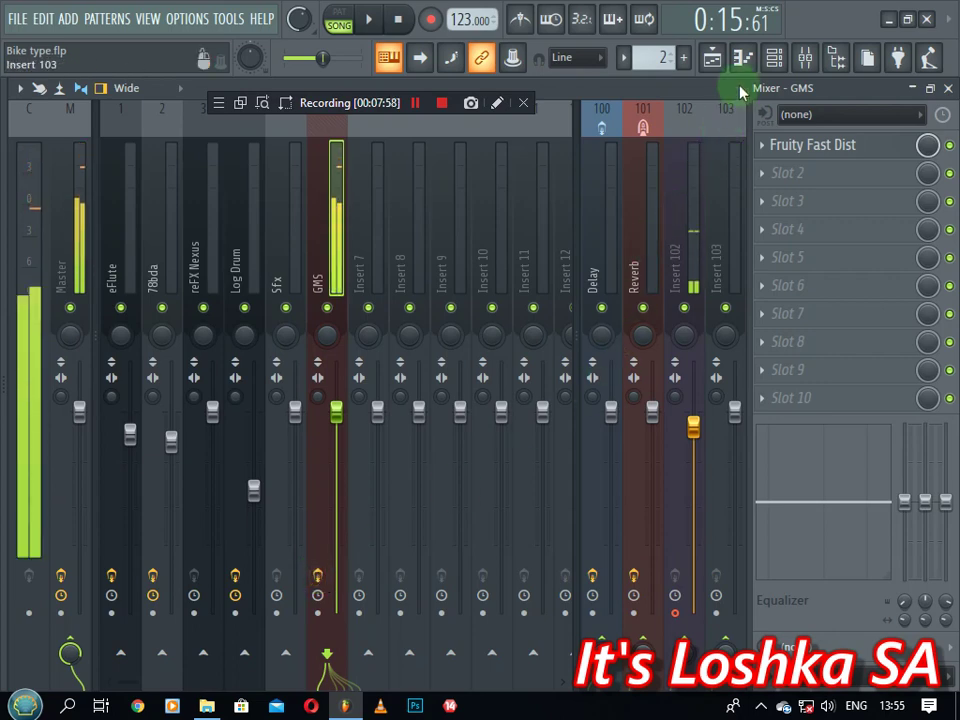
key(x)
- Return to the channel rack and unmute the String, Pad, Drone Bass, Bass 1 #2 and Synth channels
click(775, 60)
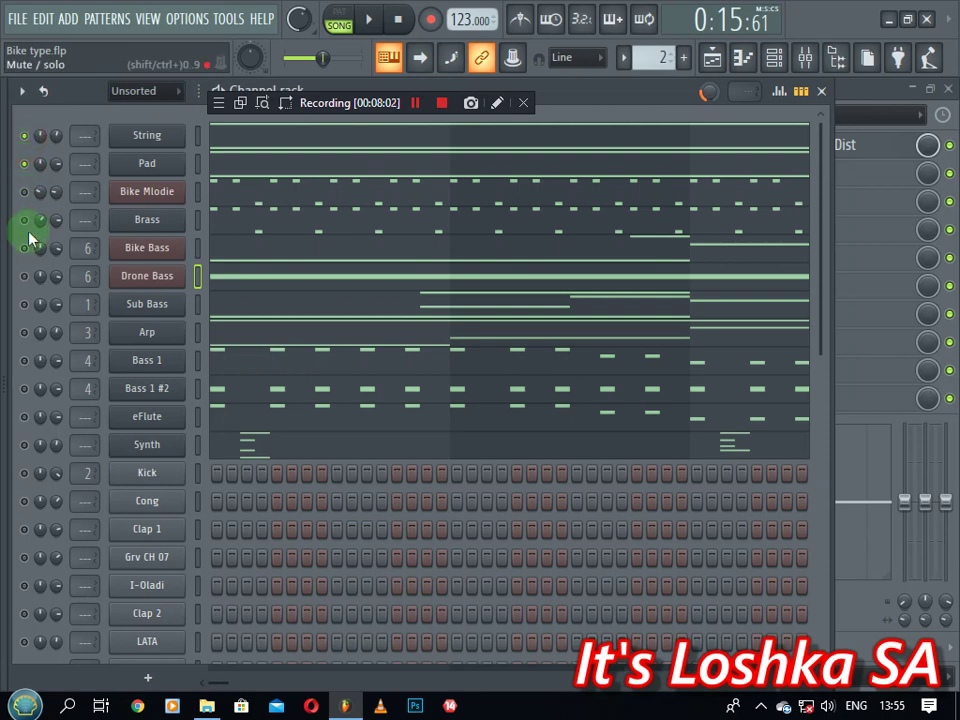
click(24, 276)
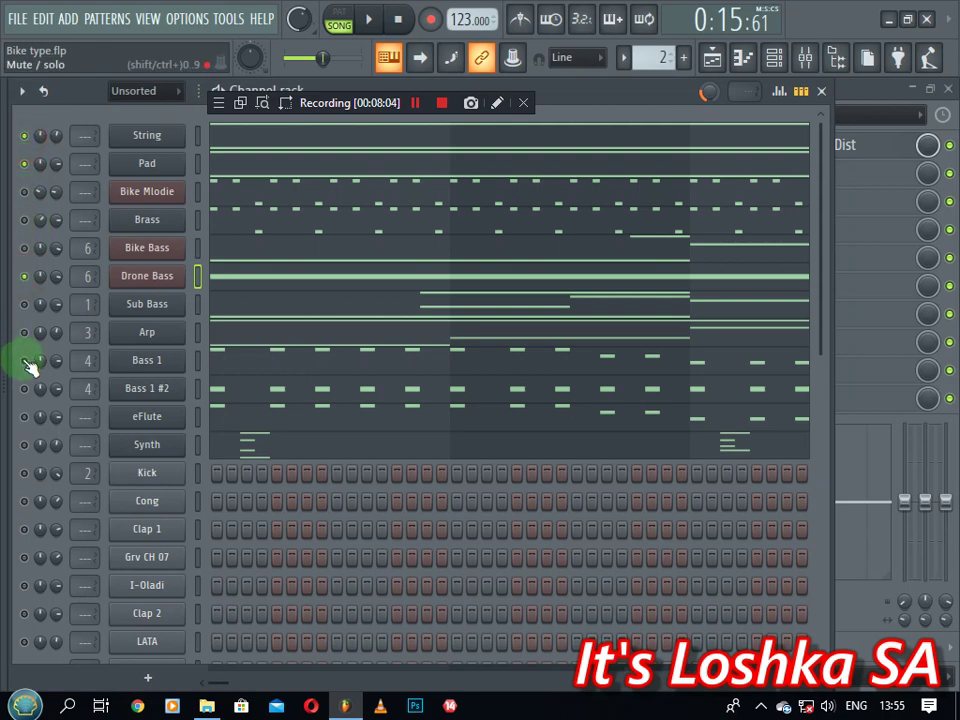
click(25, 361)
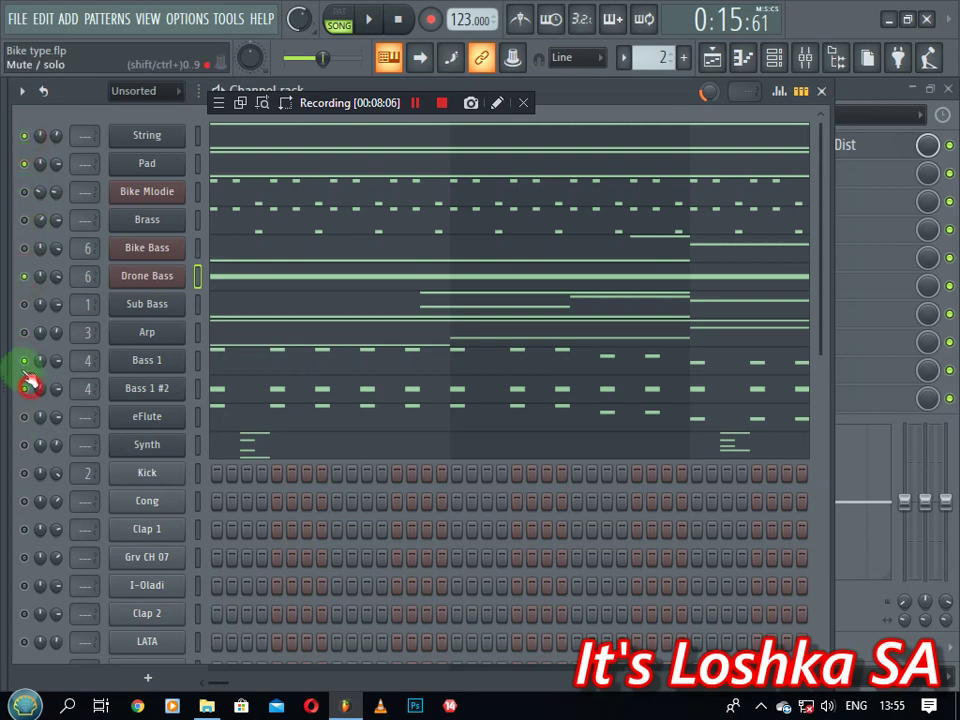
click(25, 444)
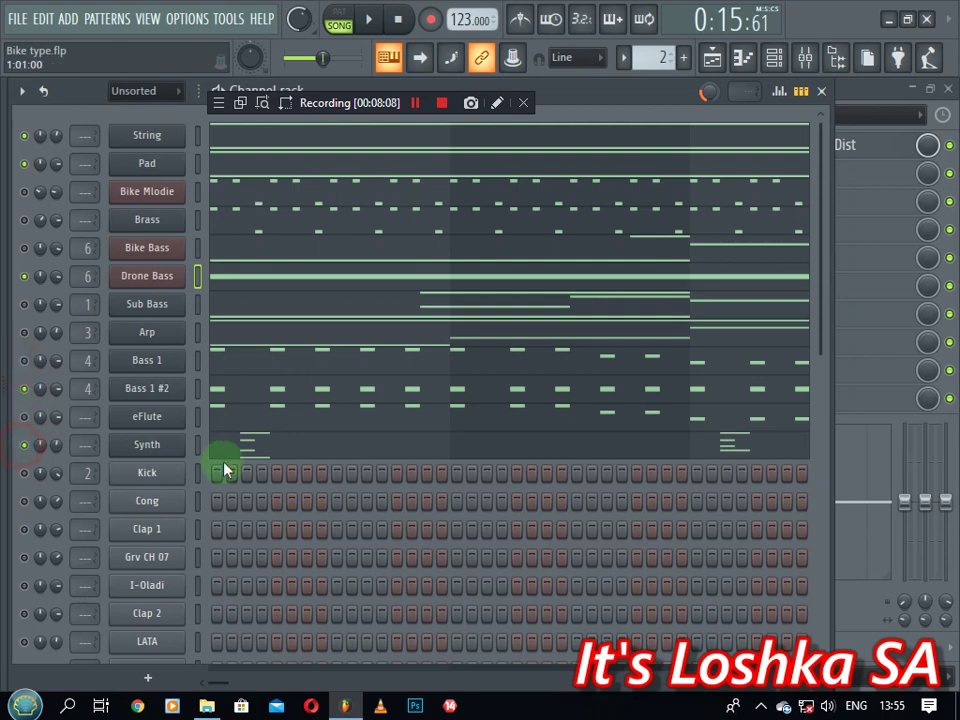
- Play the song while viewing the Synth channel's notes in the piano roll
click(245, 448)
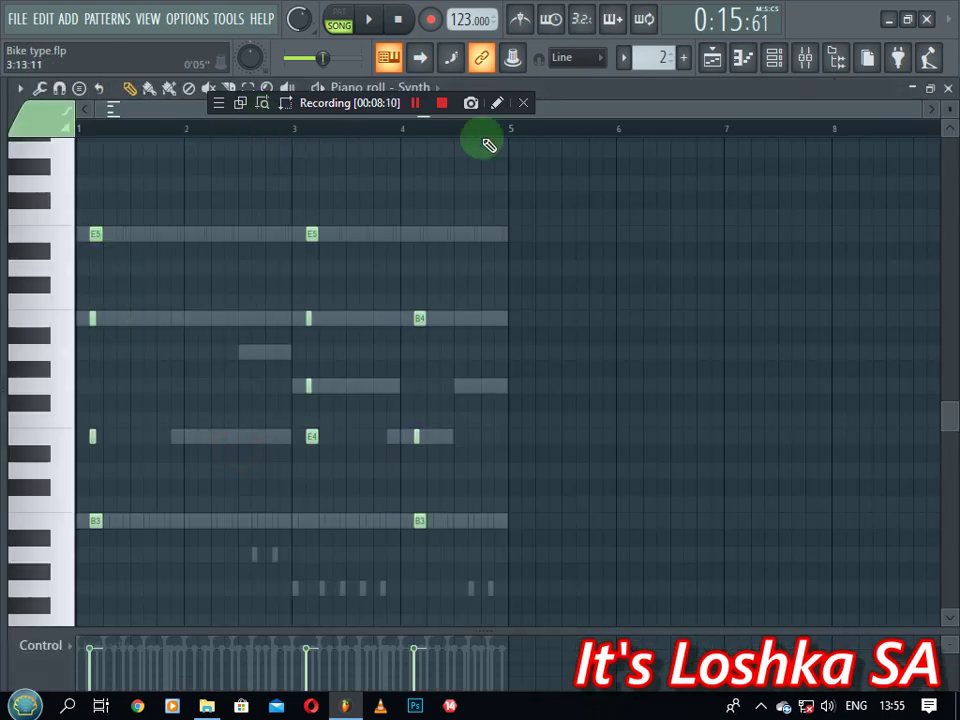
key(space)
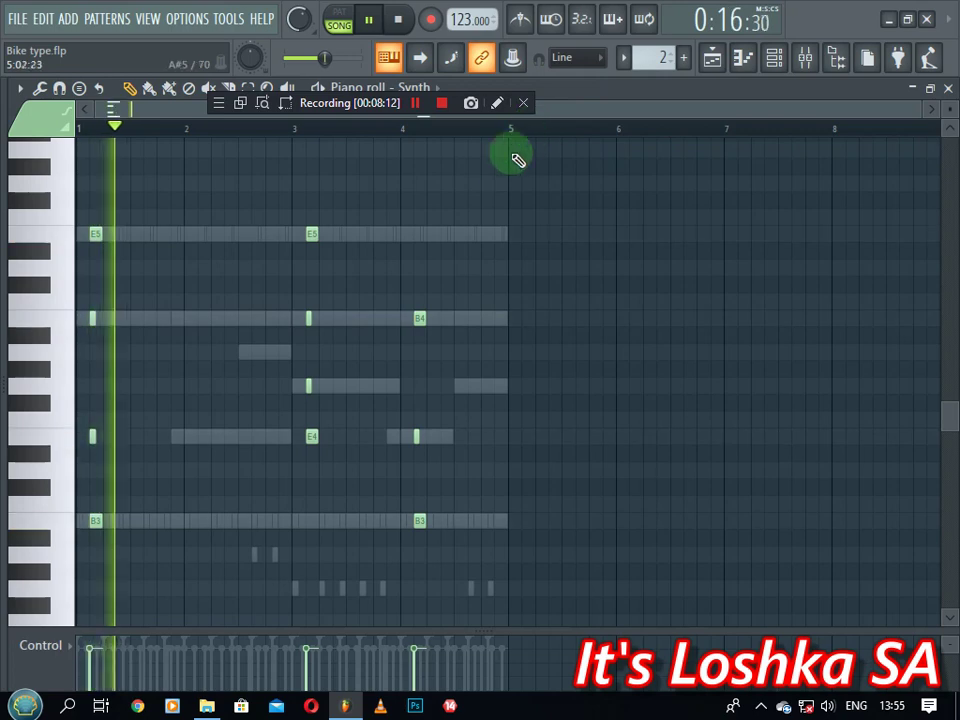
scroll(497, 133, up, 2)
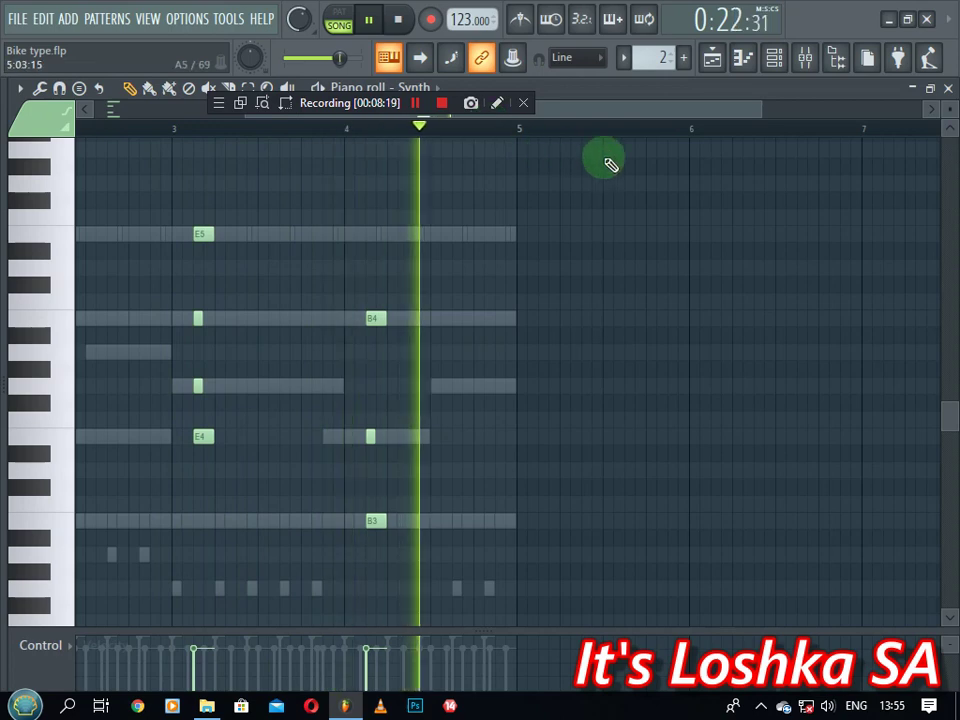
key(space)
click(945, 88)
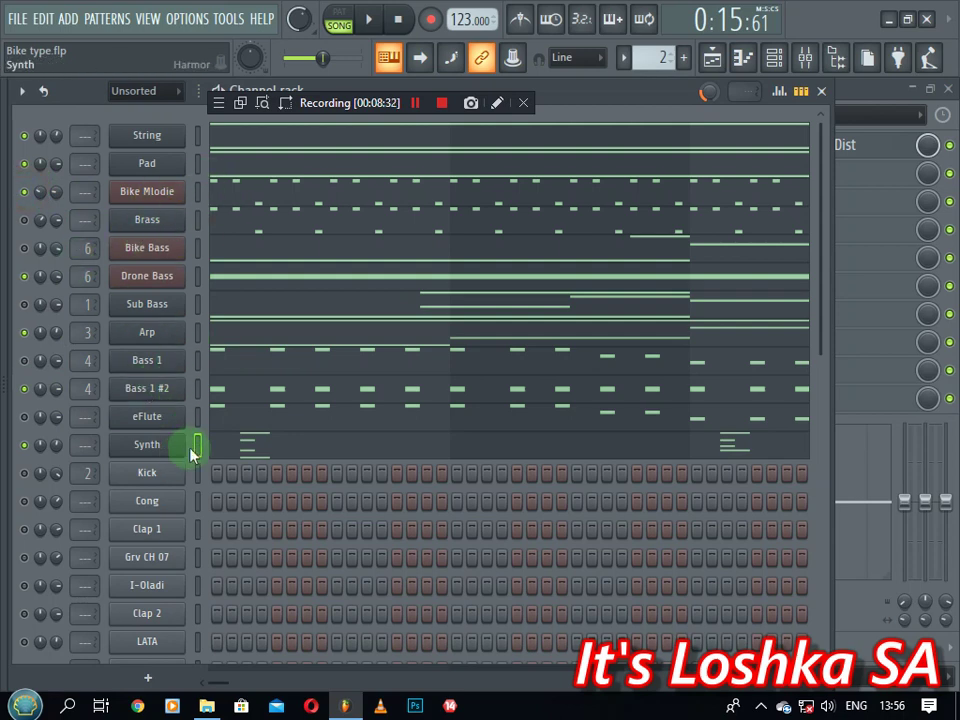
- Play the song, unmuting Brass, Bike Bass, Sub Bass, Bass 1 and eFlute and muting Drone Bass and Bass 1 #2
click(367, 22)
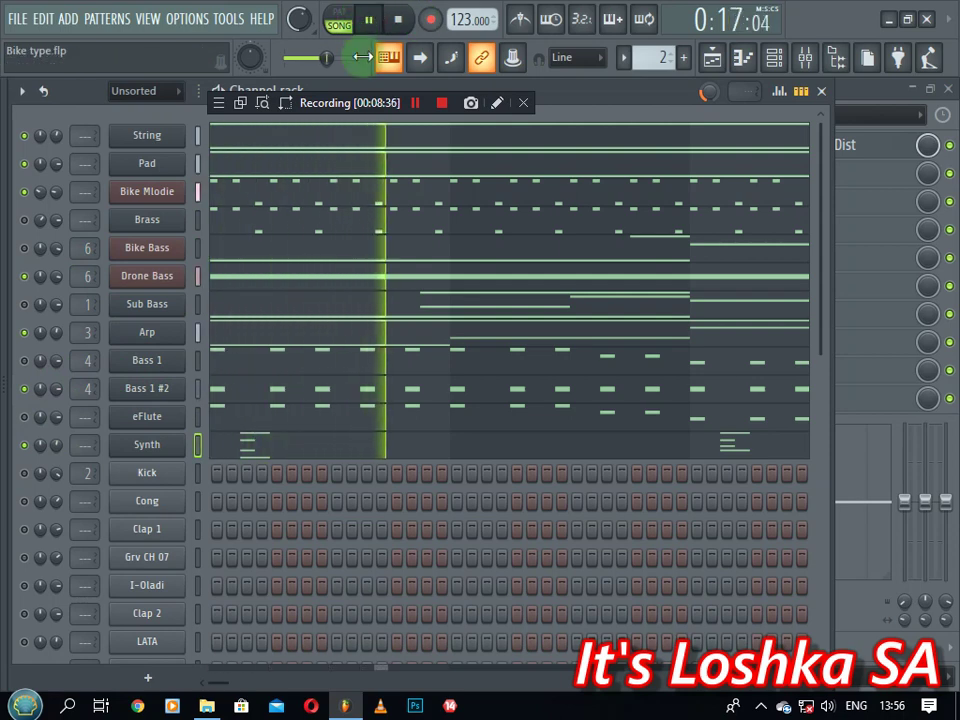
click(24, 220)
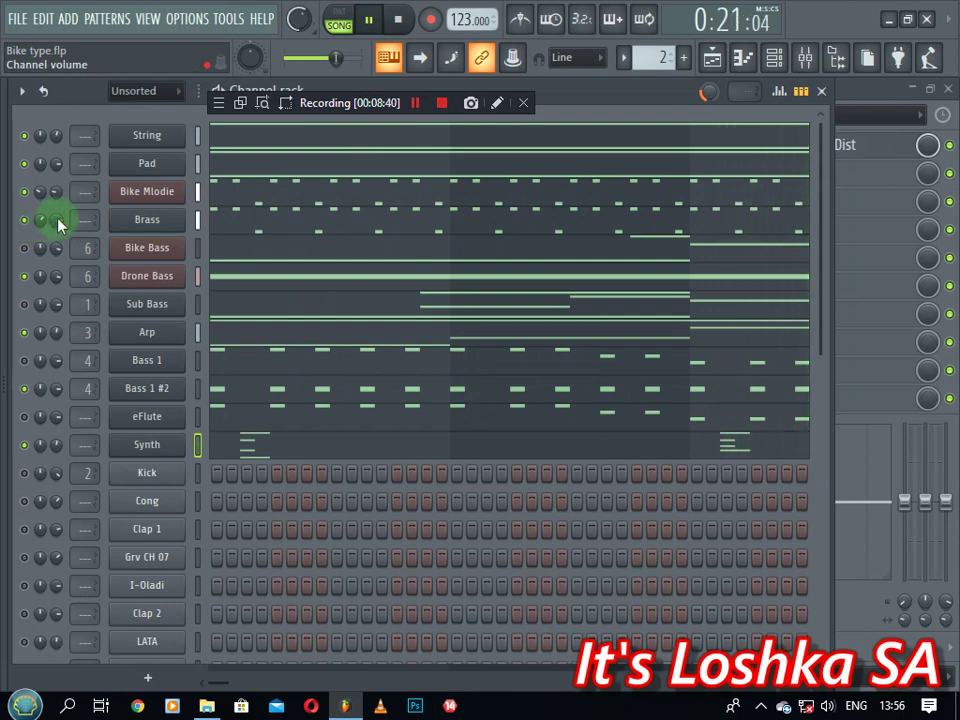
scroll(57, 220, down, 2)
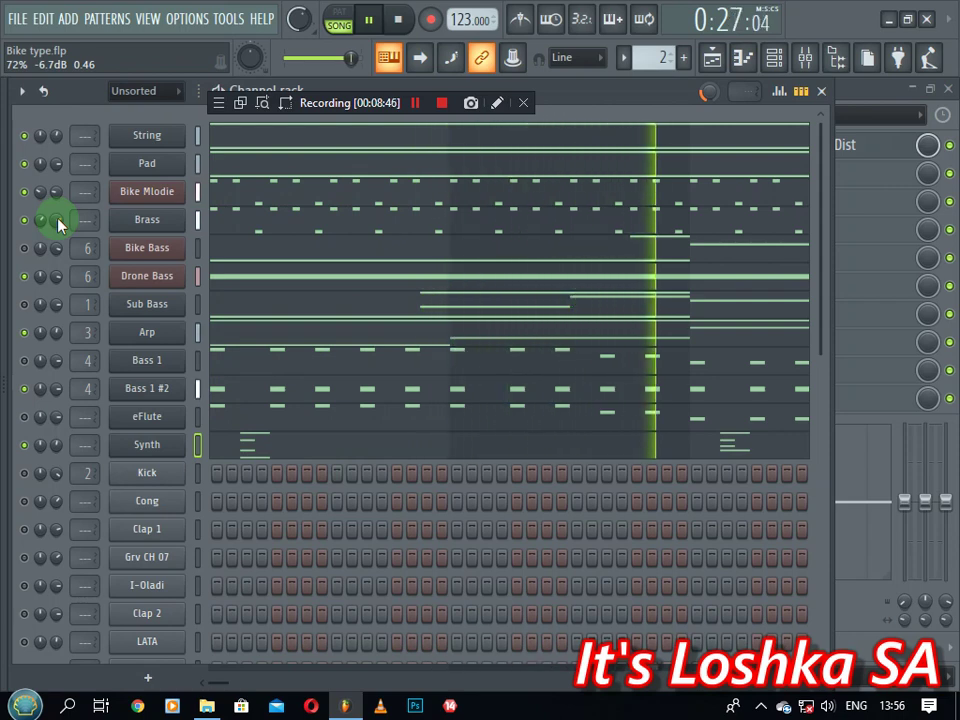
click(26, 304)
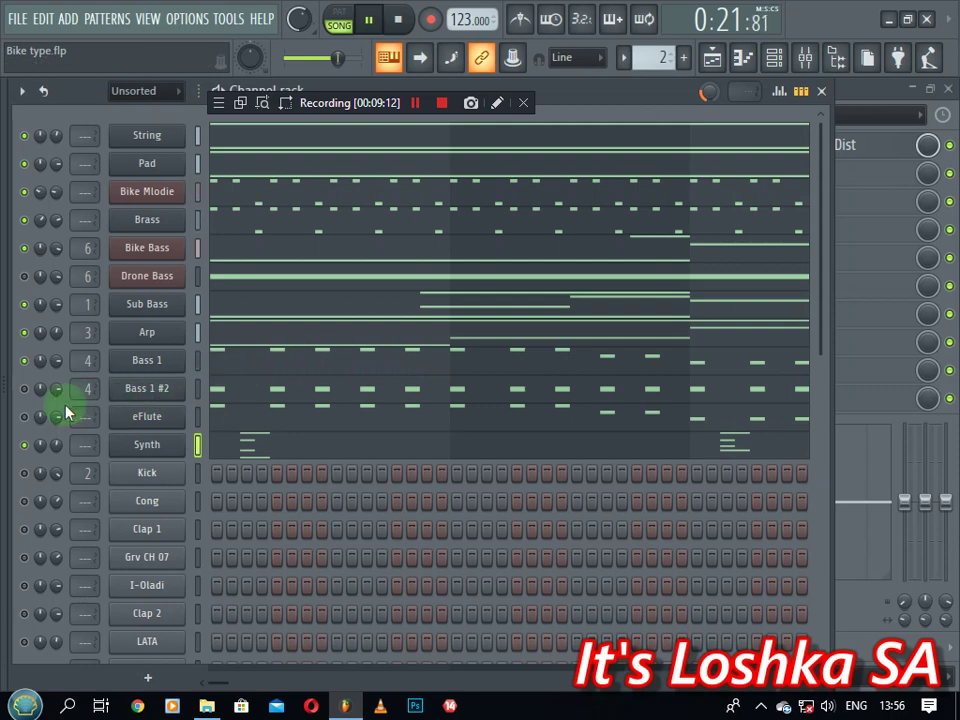
click(18, 416)
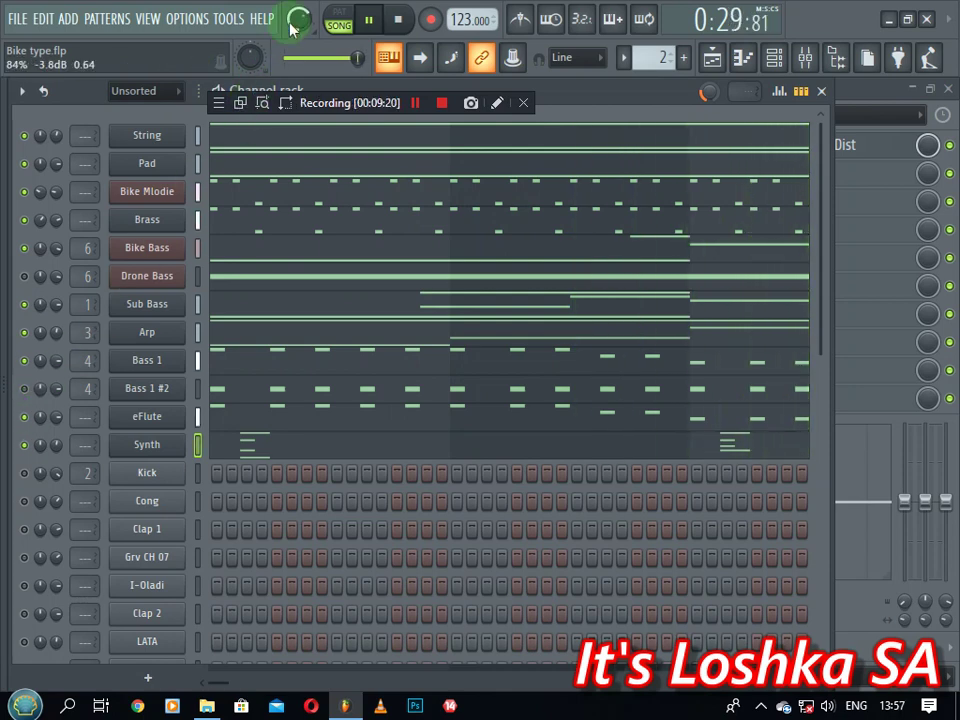
- Stop playback, open the Bike Bass channel's GMS synthesizer and view its Basses preset library
key(space)
click(168, 250)
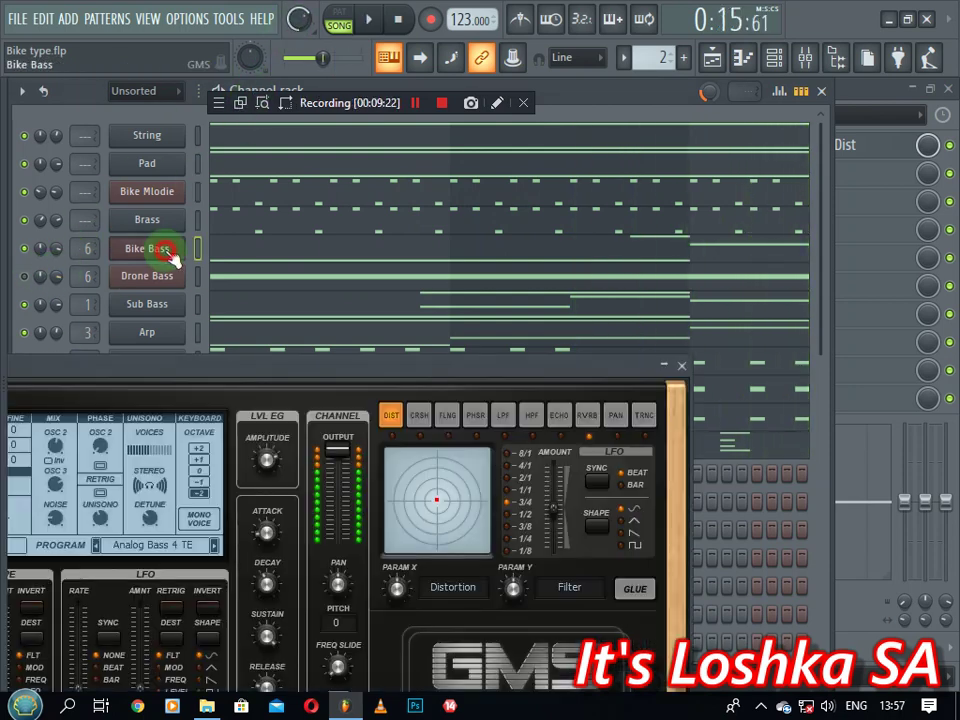
drag(300, 374, 525, 246)
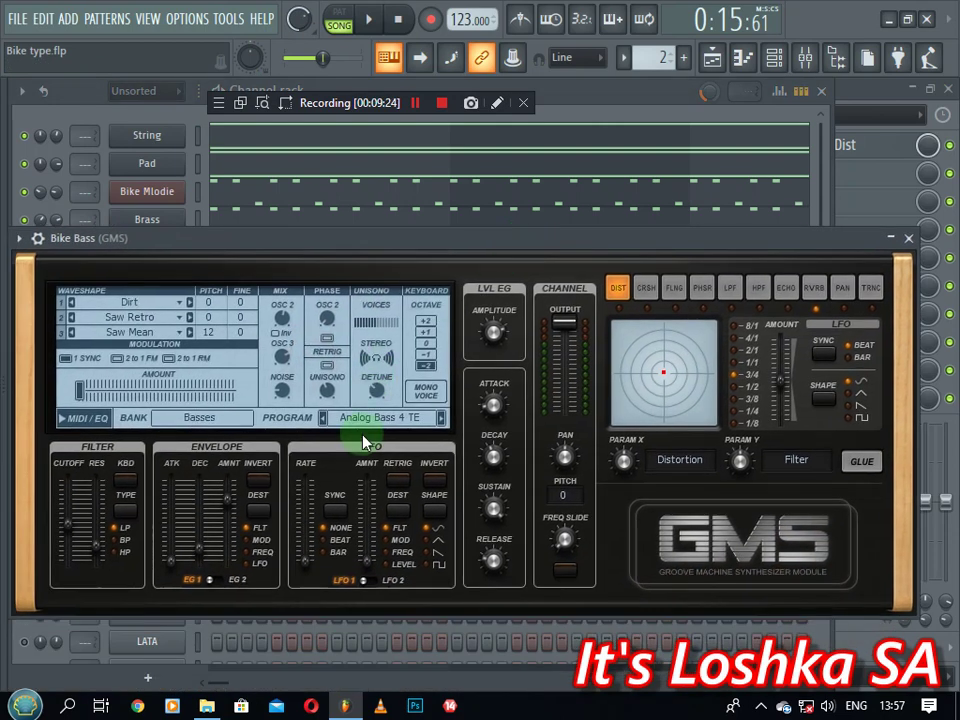
click(416, 112)
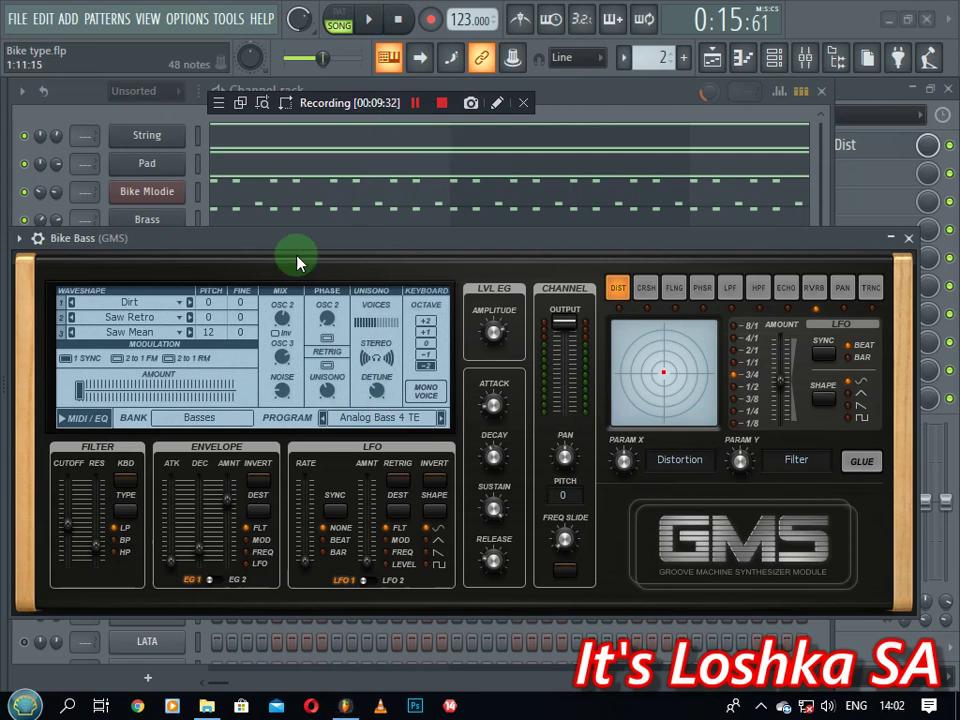
drag(330, 250, 330, 198)
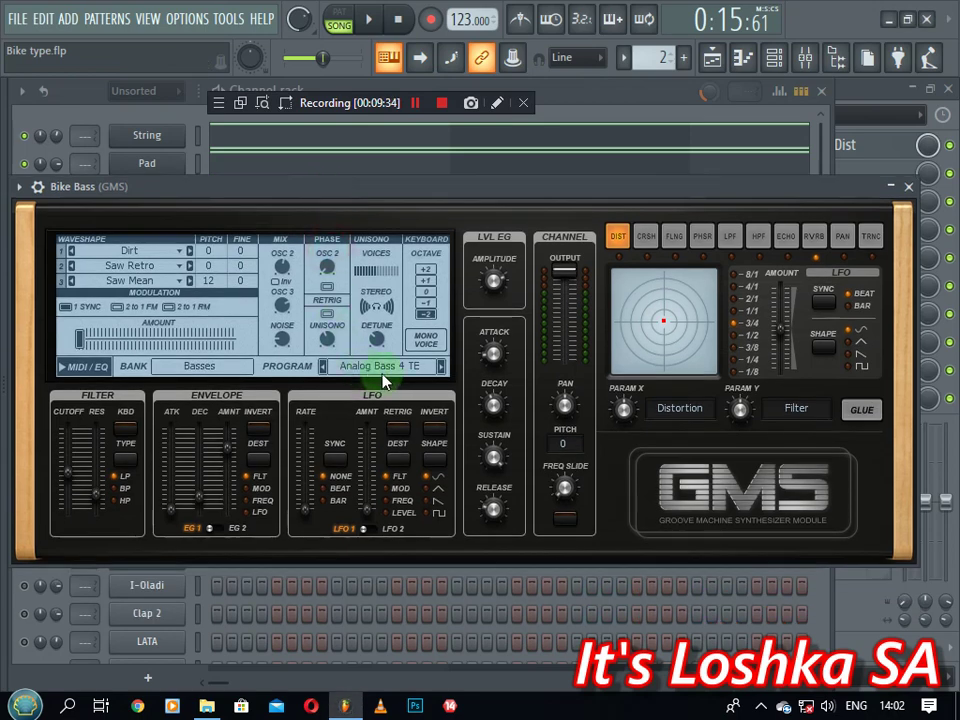
click(204, 368)
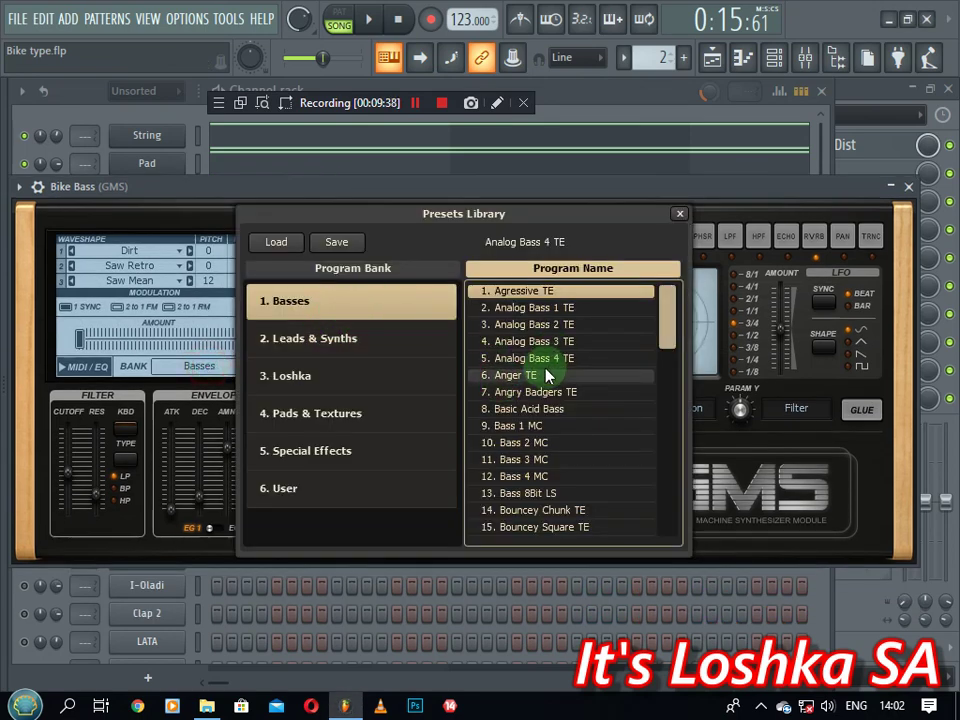
click(601, 203)
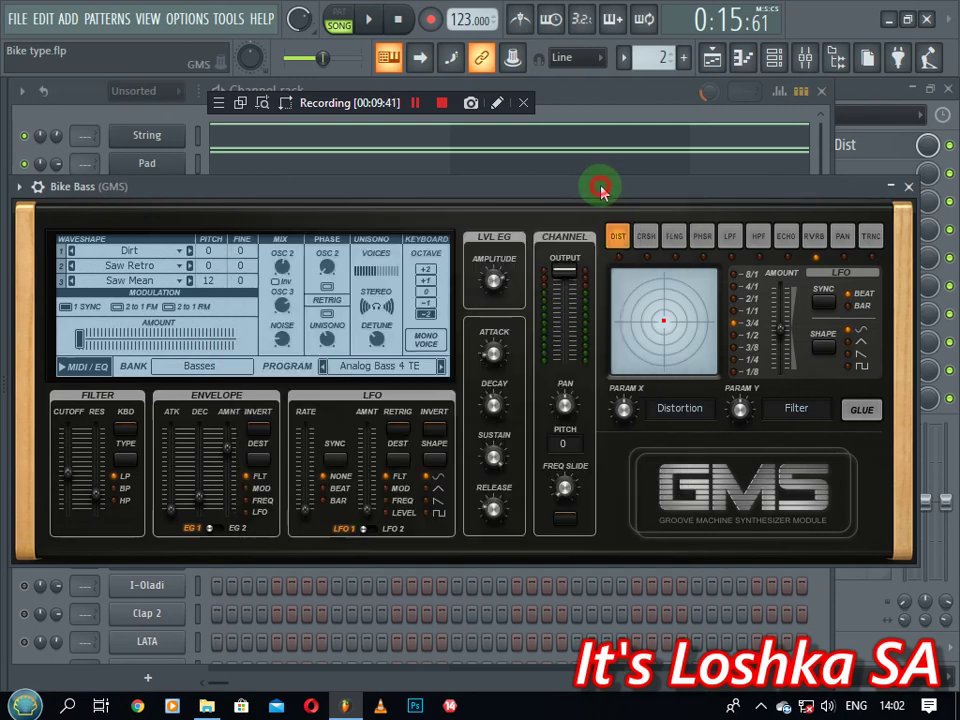
- Examine the stereo and unison voices settings in the Bike Bass channel's GMS synthesizer and close it
click(380, 308)
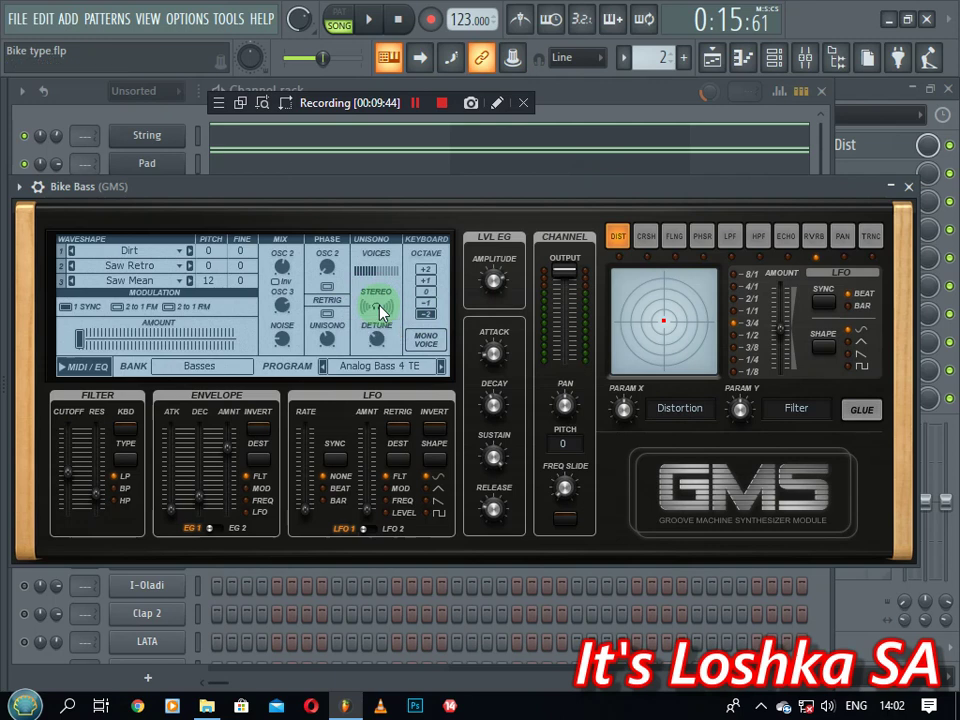
drag(380, 313, 380, 330)
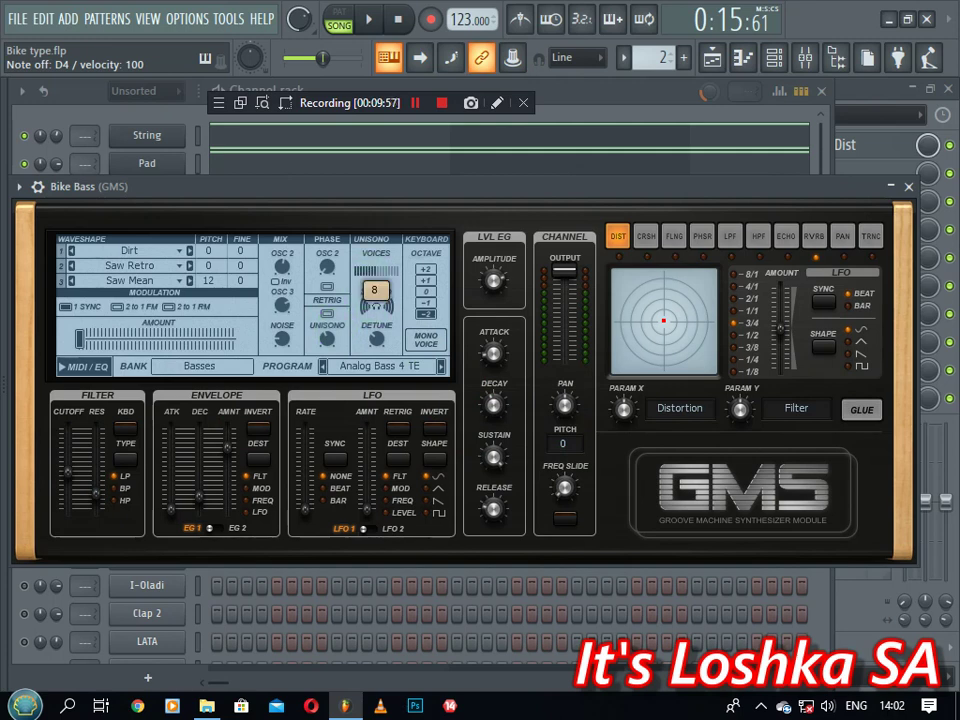
click(370, 273)
click(909, 187)
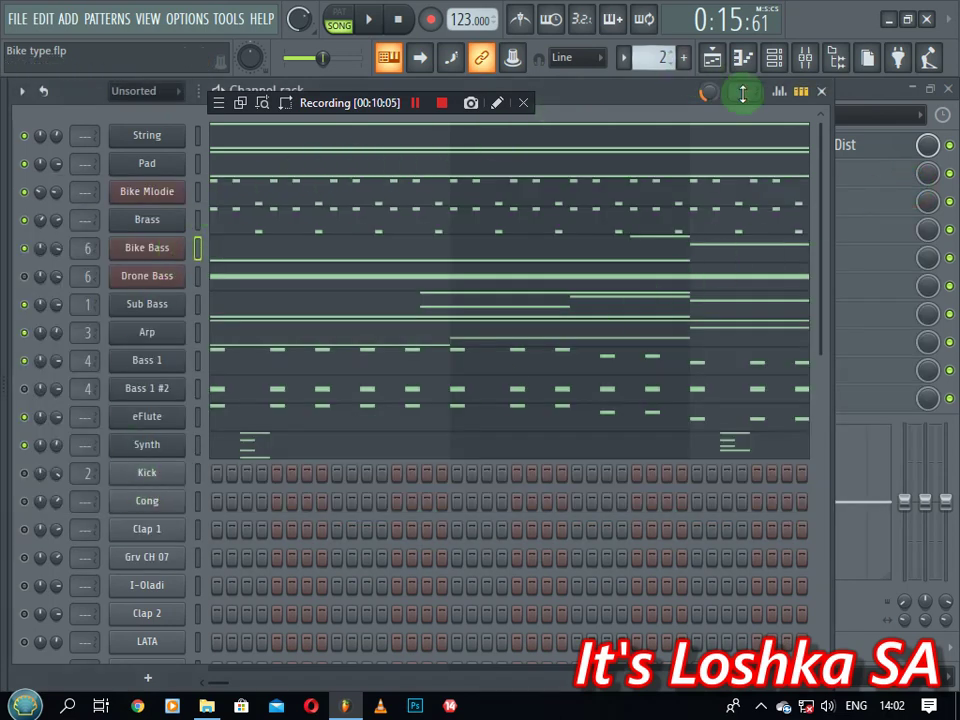
- View the Fruity Fast Dist effect on the GMS mixer track, and close the effect and the mixer
click(815, 73)
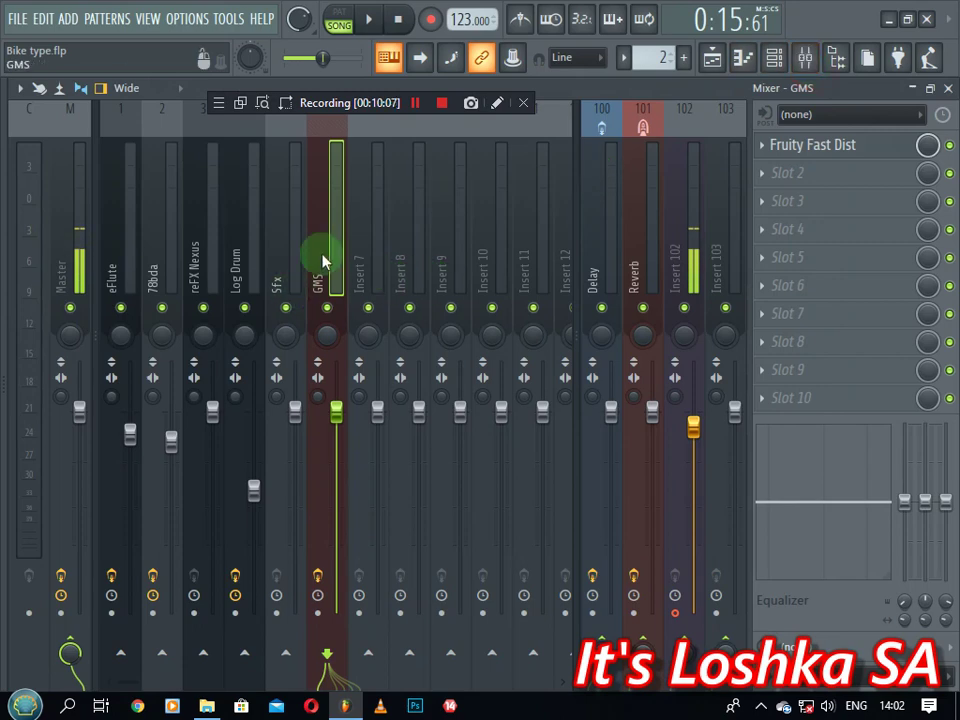
click(806, 148)
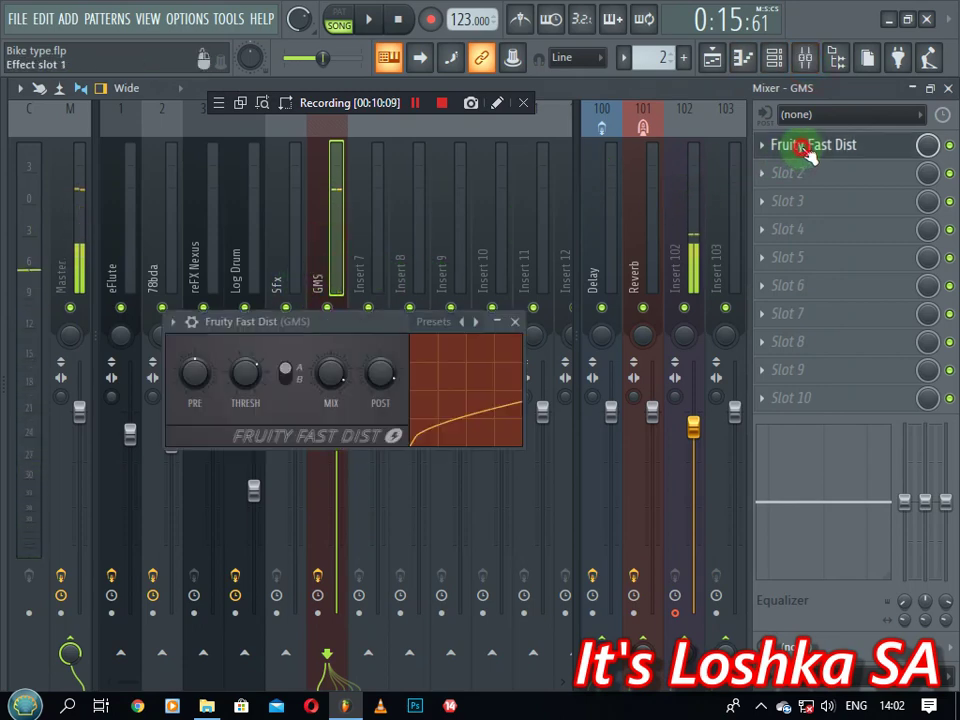
click(515, 321)
click(948, 89)
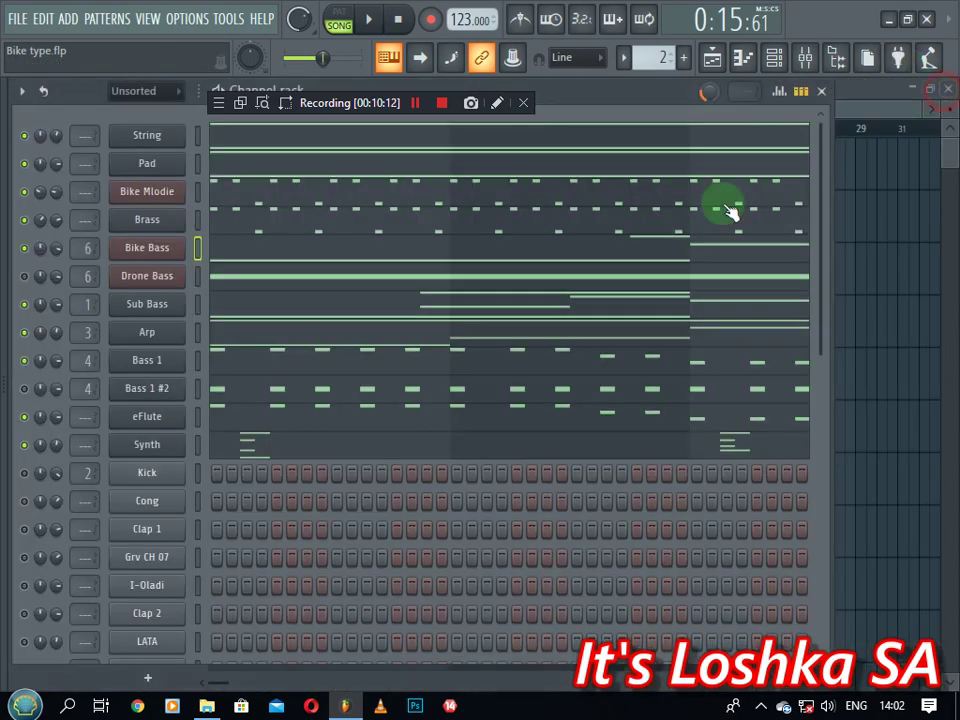
- Play the song with only the Bike Bass and Sub Bass channels unmuted
right_click(36, 252)
click(44, 289)
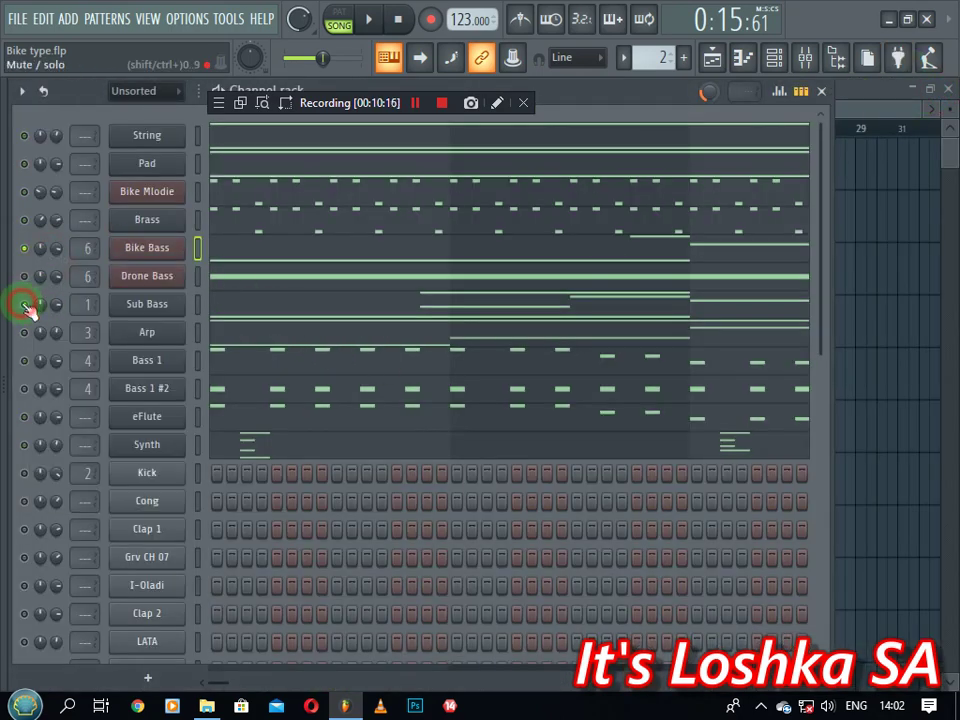
click(24, 304)
click(200, 304)
key(space)
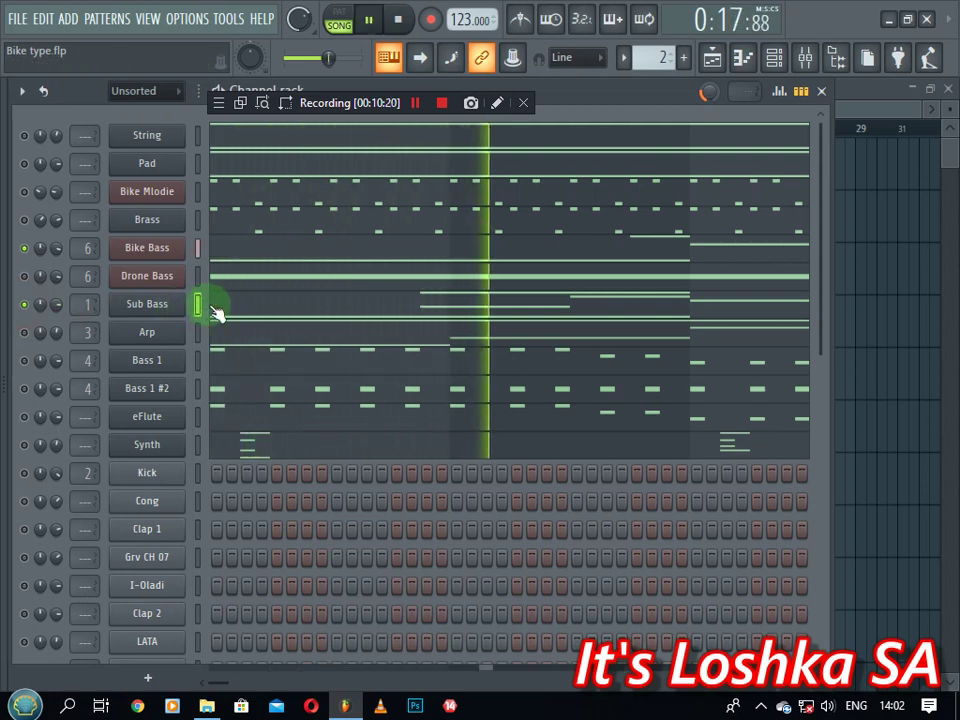
- Mute Bike Bass and play Sub Bass alone while viewing its notes in the piano roll
click(24, 247)
key(space)
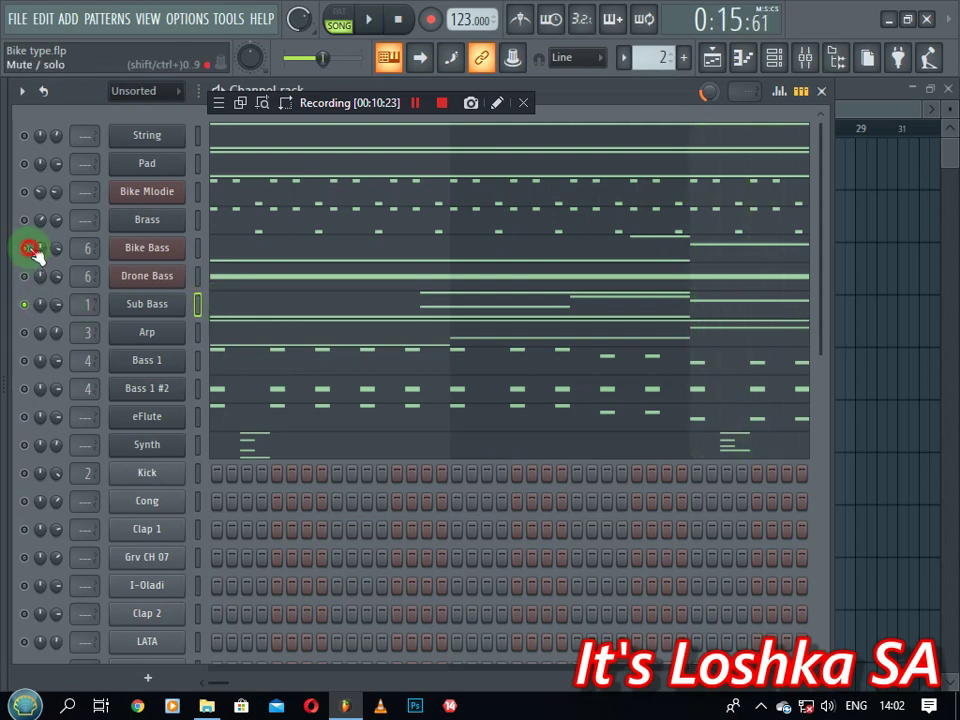
click(242, 312)
key(space)
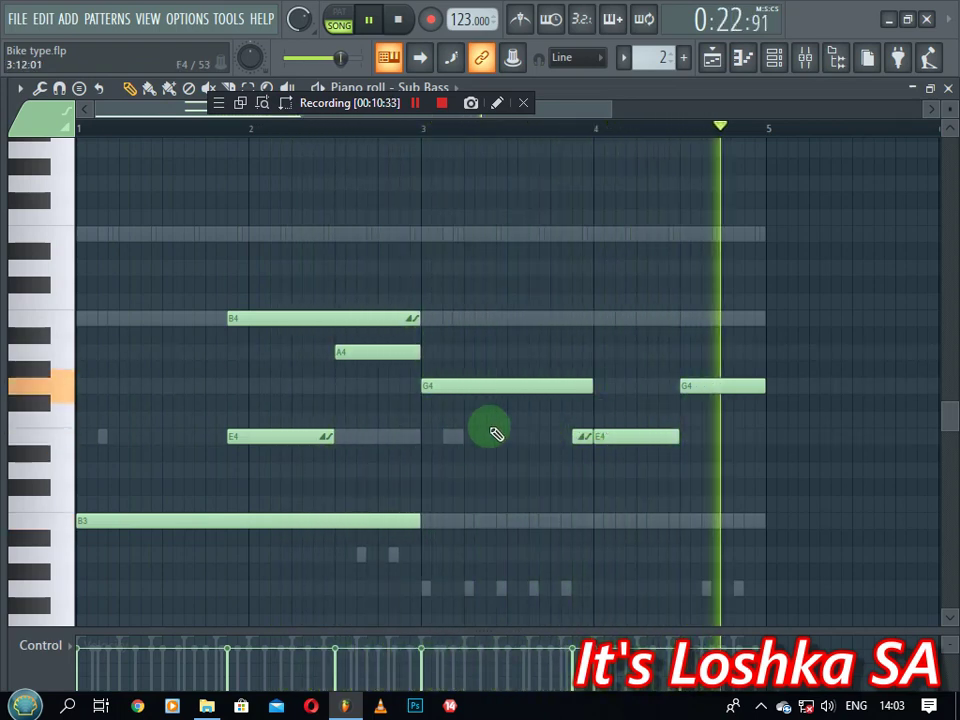
key(space)
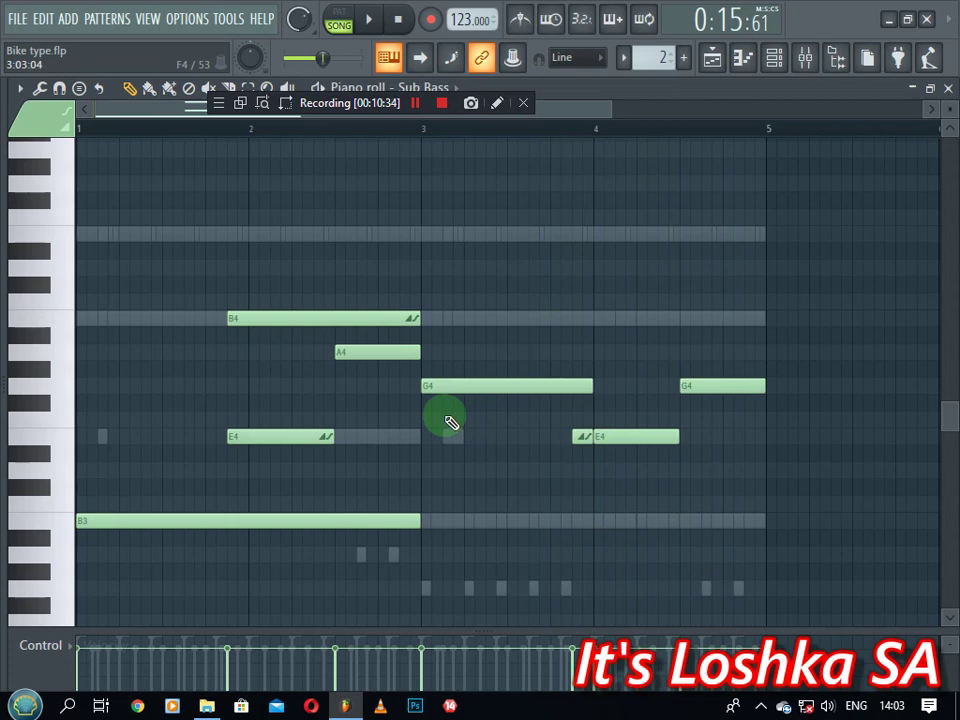
click(940, 88)
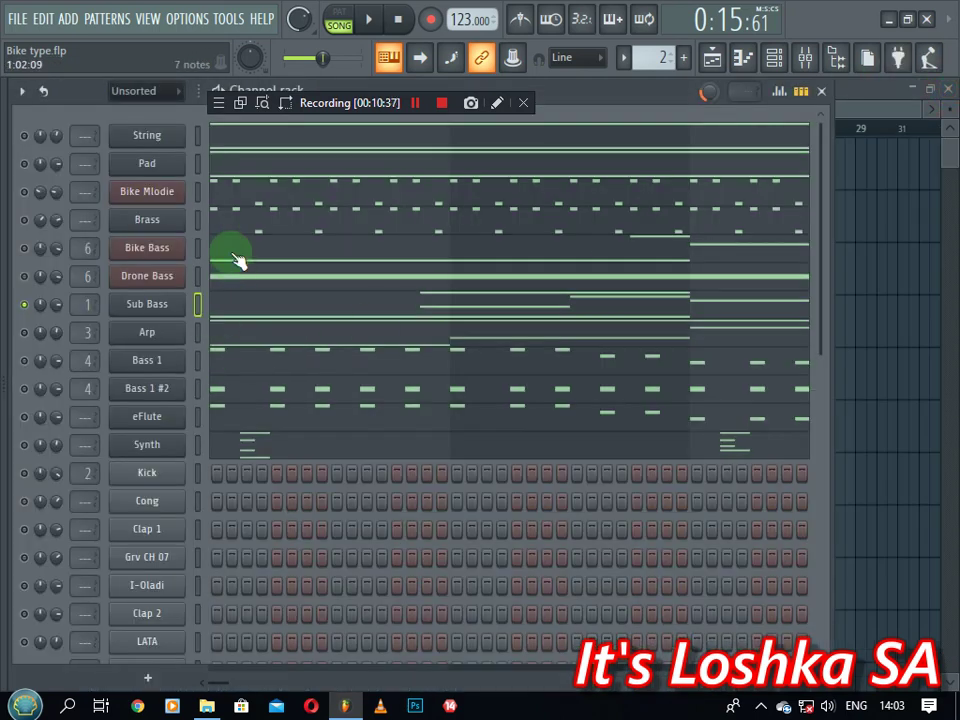
- View the Bike Bass channel's notes in the piano roll and close it
click(237, 260)
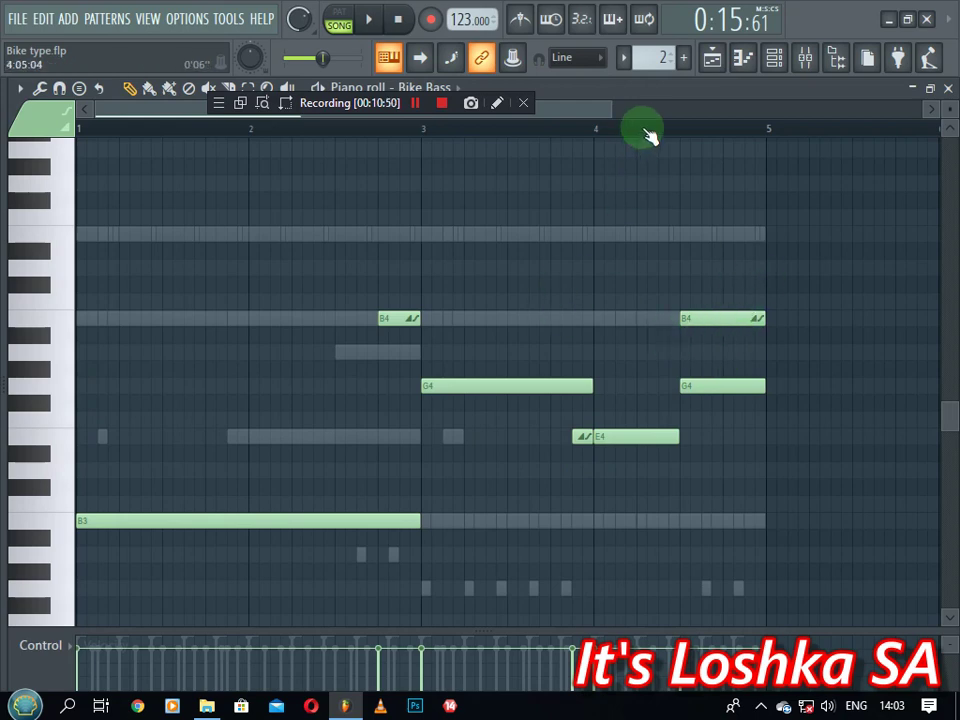
scroll(648, 135, down, 2)
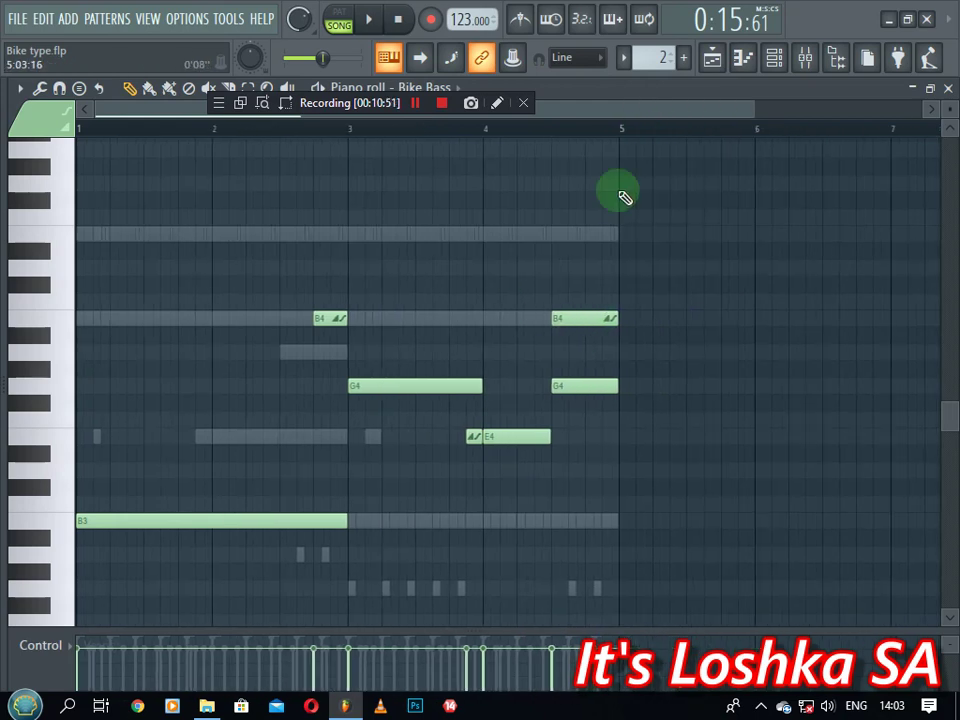
click(948, 91)
- Examine the Sub Bass channel's notes in the piano roll and return to the channel rack
click(218, 311)
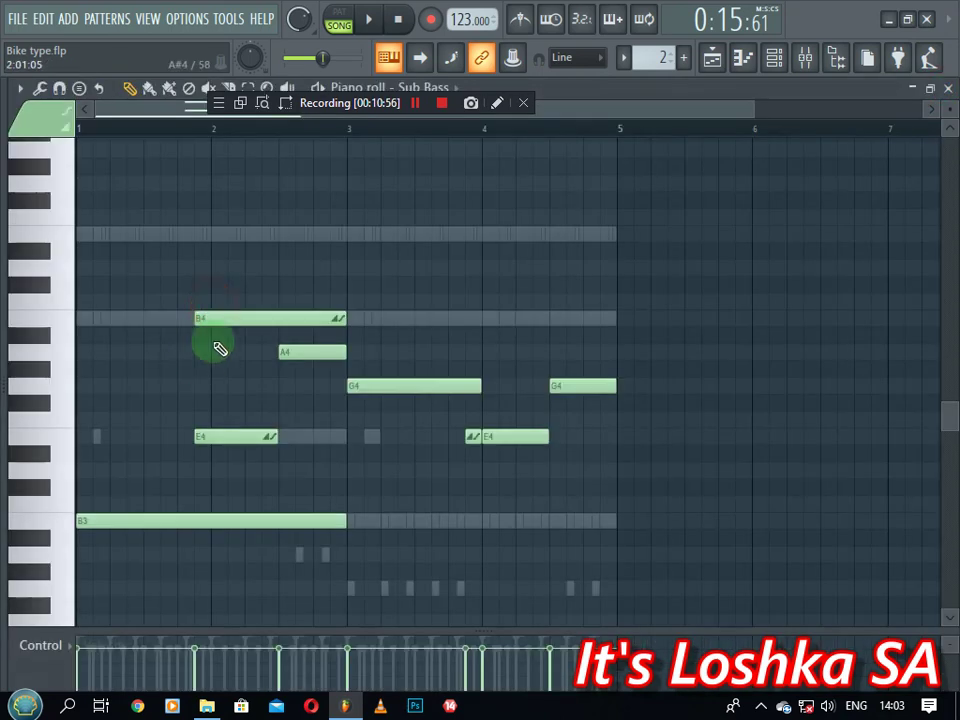
scroll(315, 317, down, 3)
scroll(418, 329, up, 2)
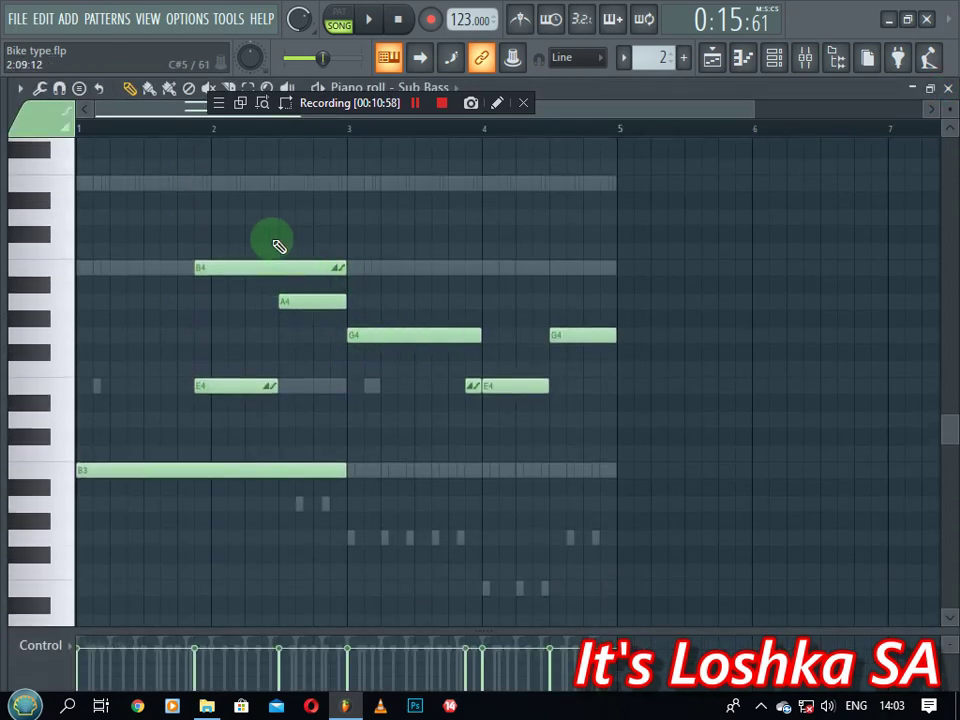
drag(274, 301, 240, 521)
drag(316, 212, 143, 210)
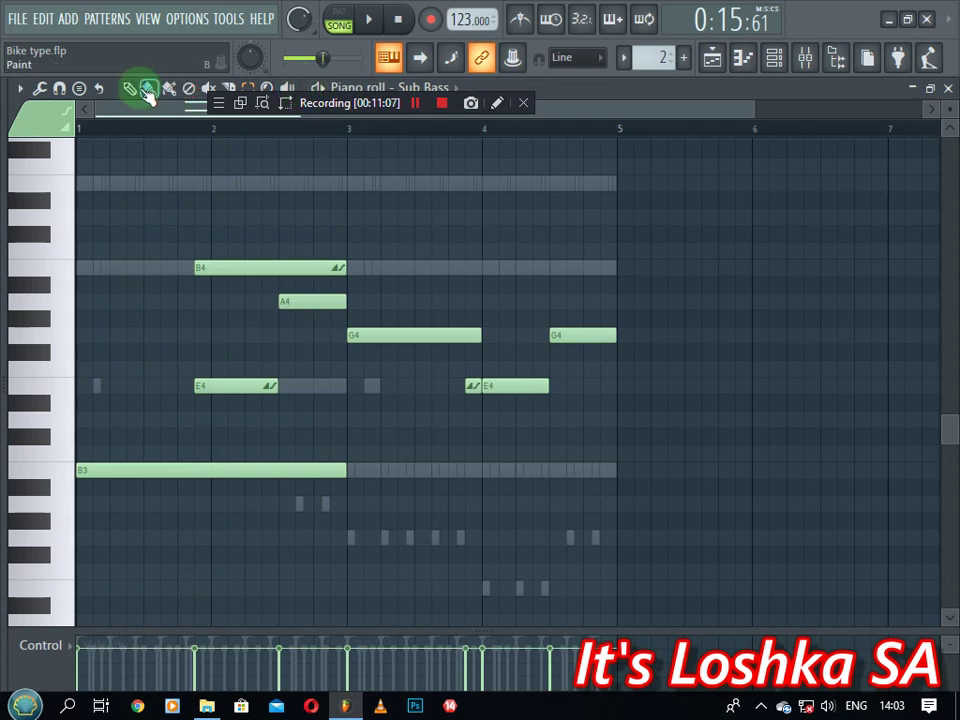
click(775, 62)
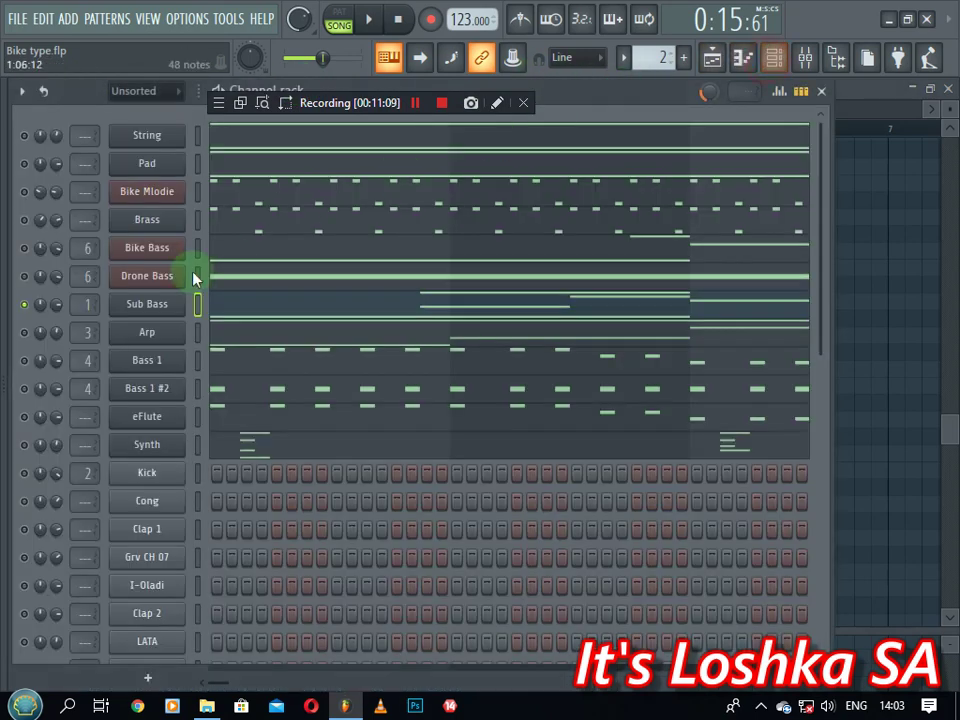
- Play the song with Sub Bass alone, and play it again with Bike Bass unmuted
click(365, 24)
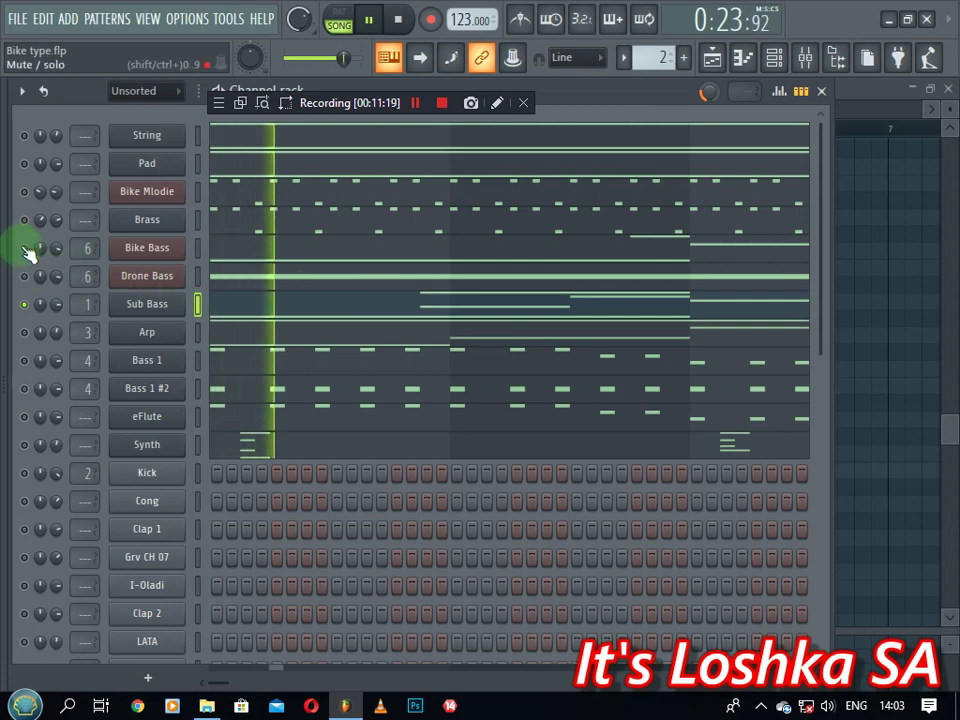
key(space)
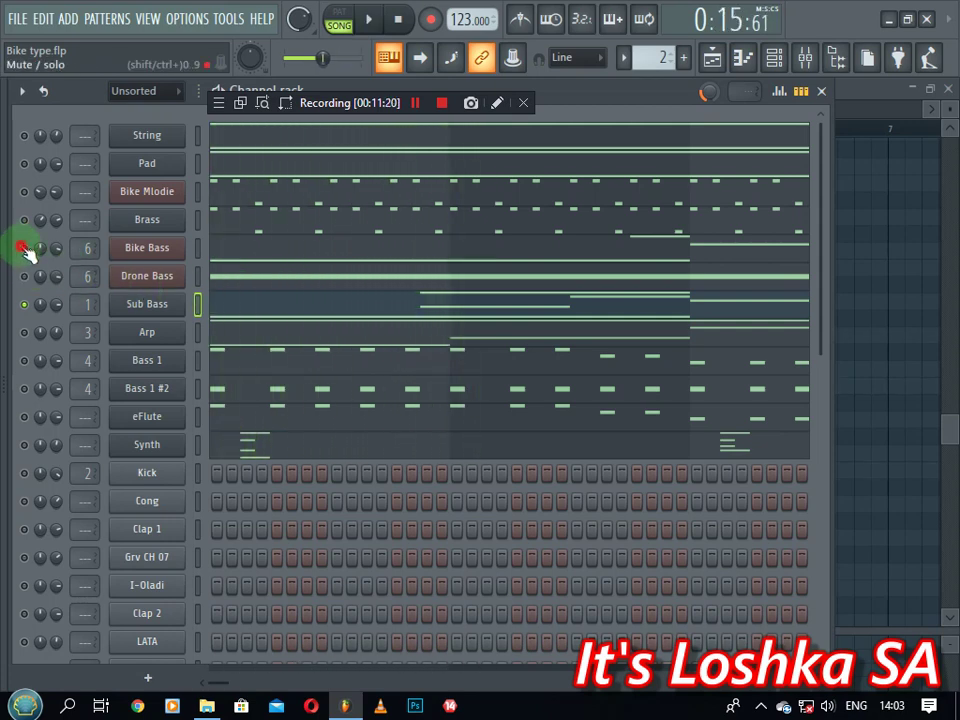
key(space)
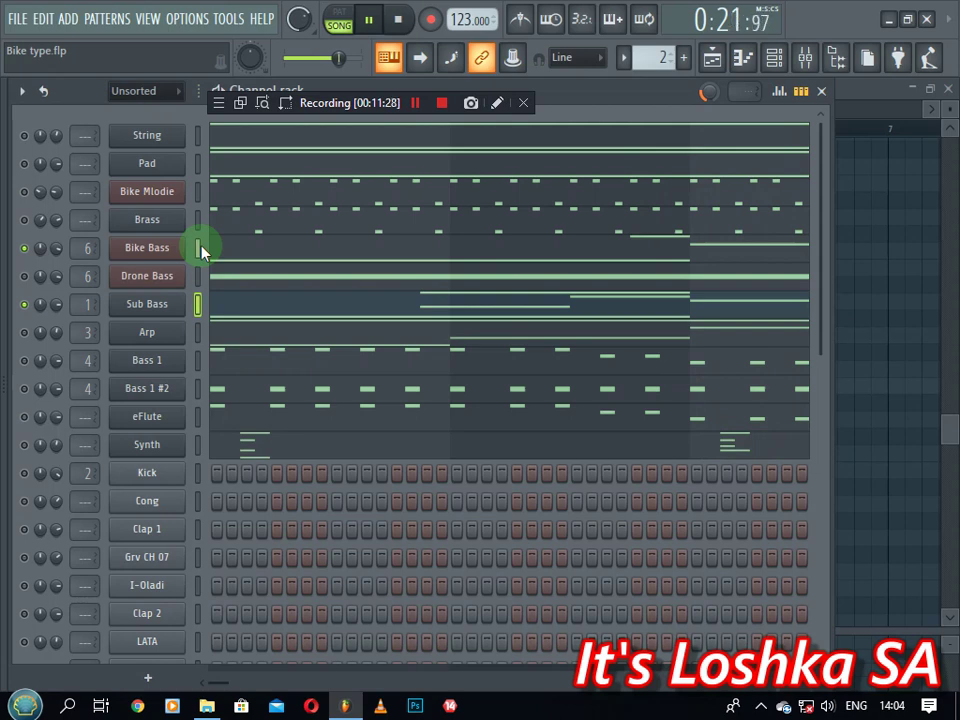
key(space)
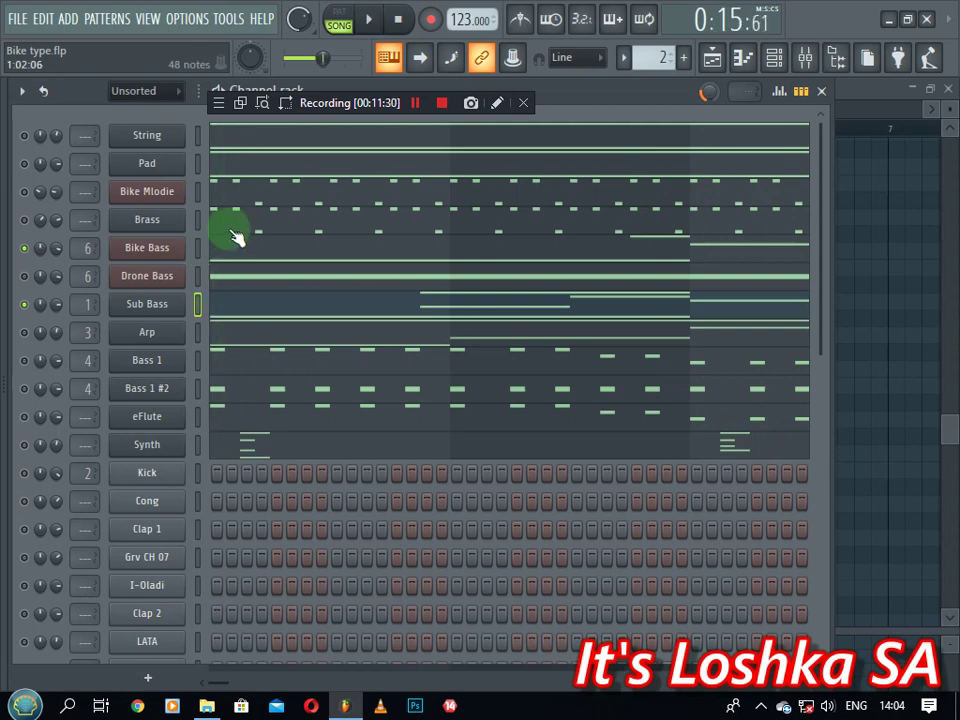
- Unmute Brass and view its notes in the piano roll from bar 1
click(24, 219)
click(229, 230)
scroll(229, 266, up, 5)
scroll(227, 263, down, 3)
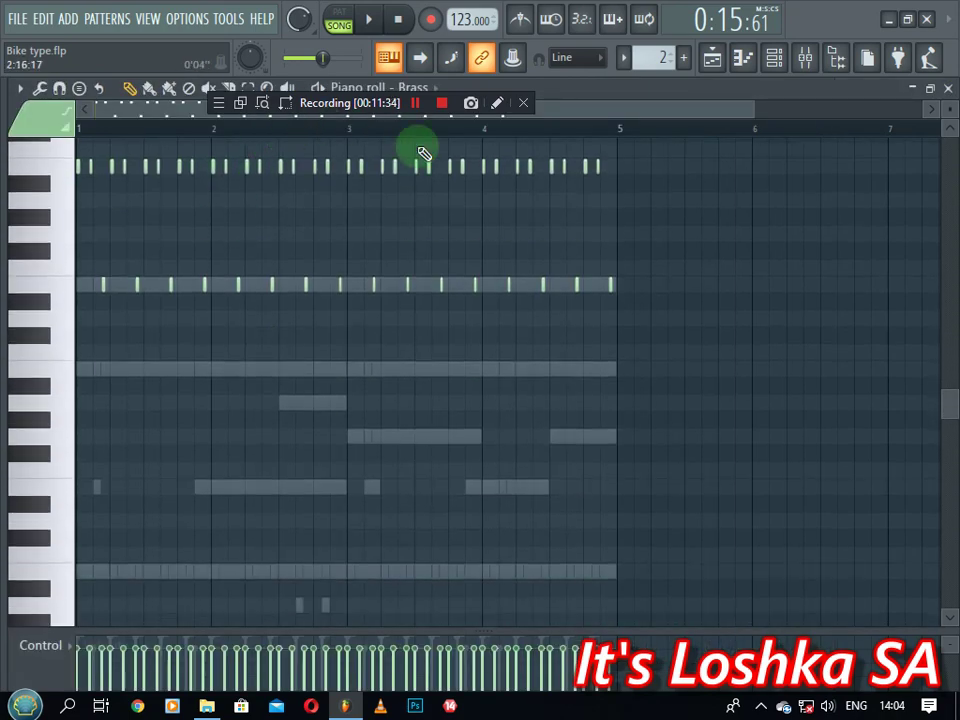
scroll(557, 133, up, 4)
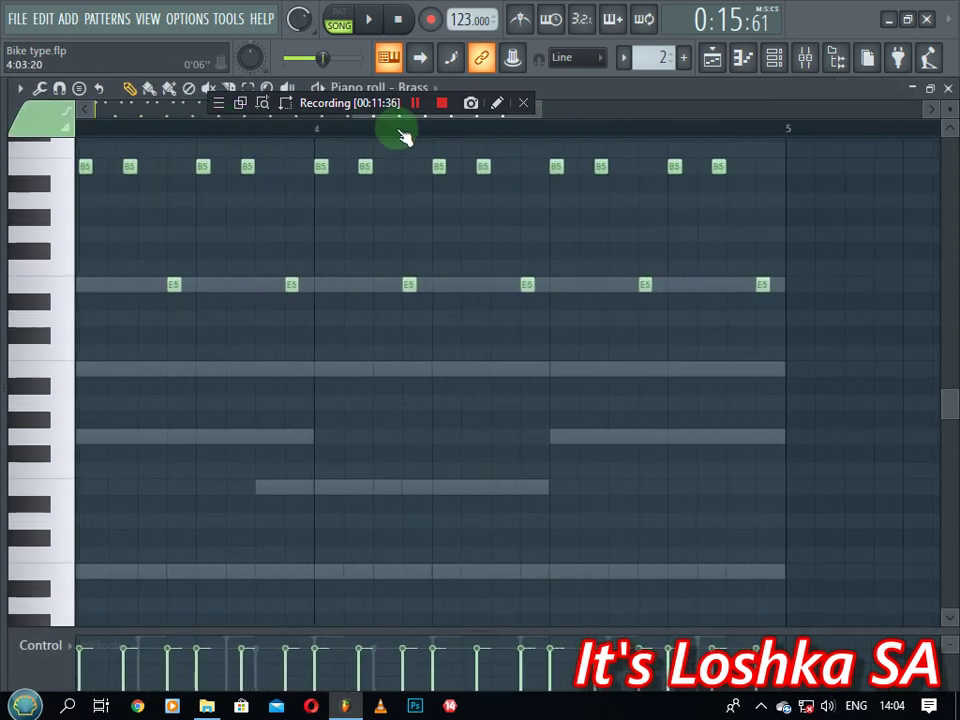
drag(412, 122, 85, 130)
- Play the song while viewing the Brass notes, and return to the channel rack with playback stopped
key(space)
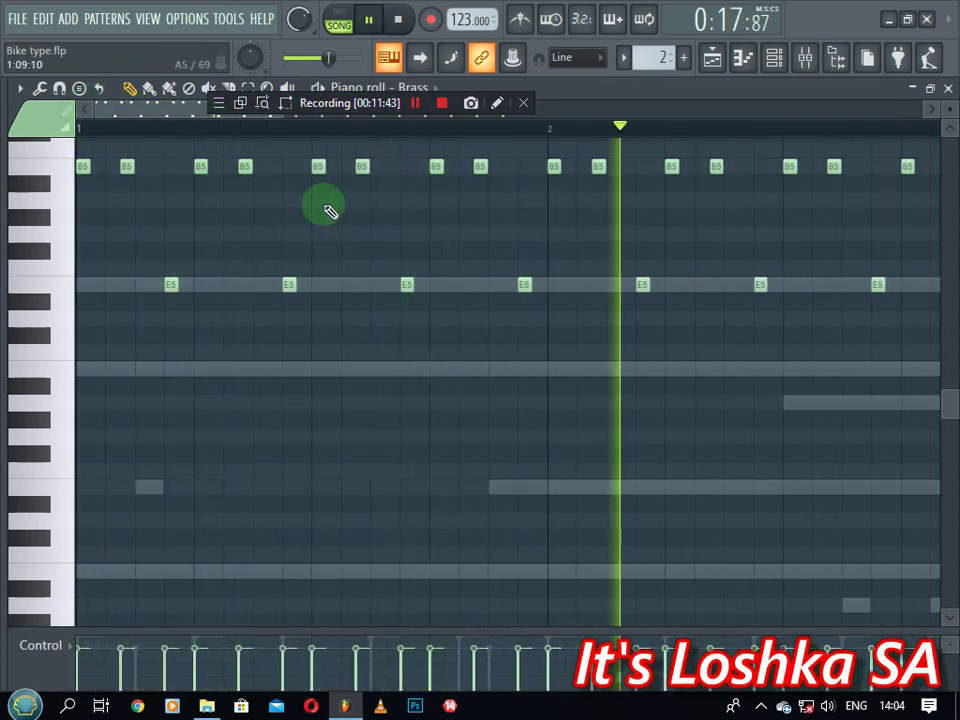
scroll(197, 133, down, 2)
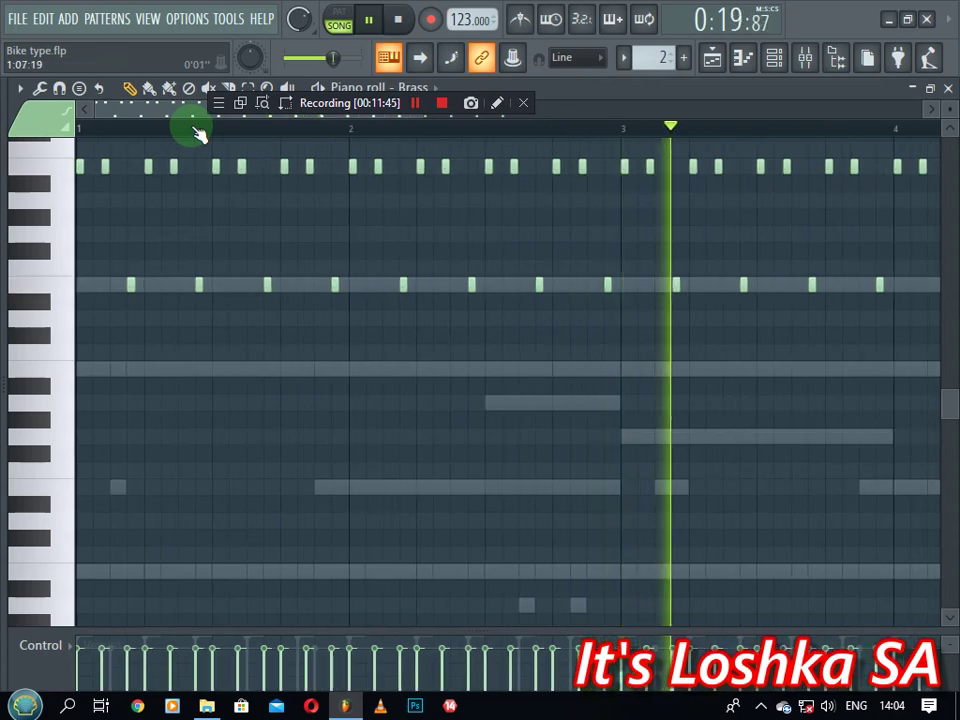
scroll(197, 133, down, 1)
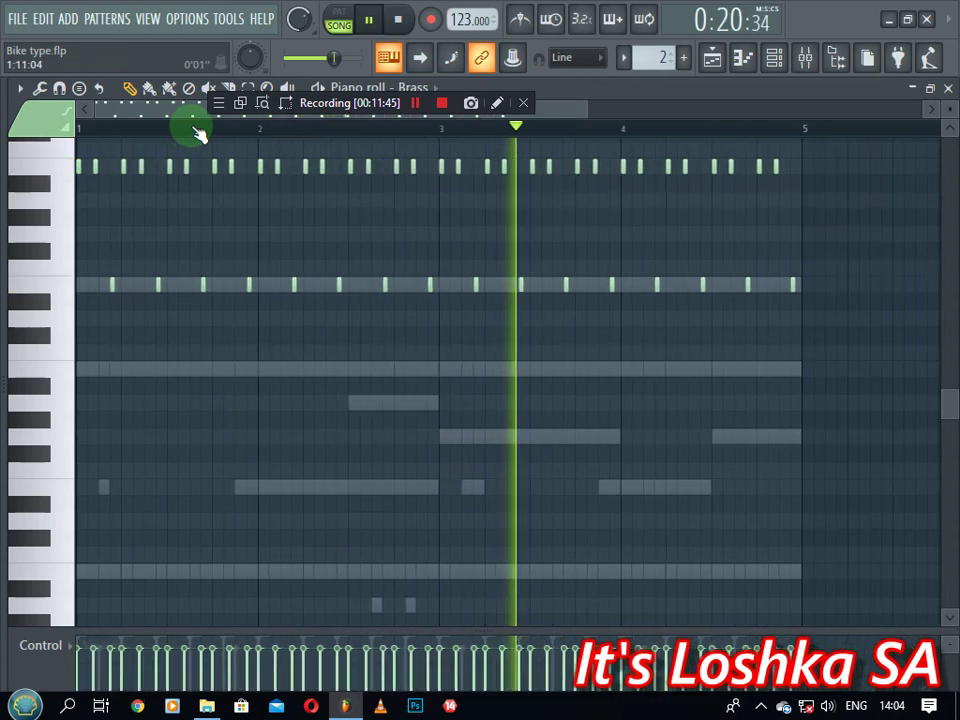
click(774, 58)
key(space)
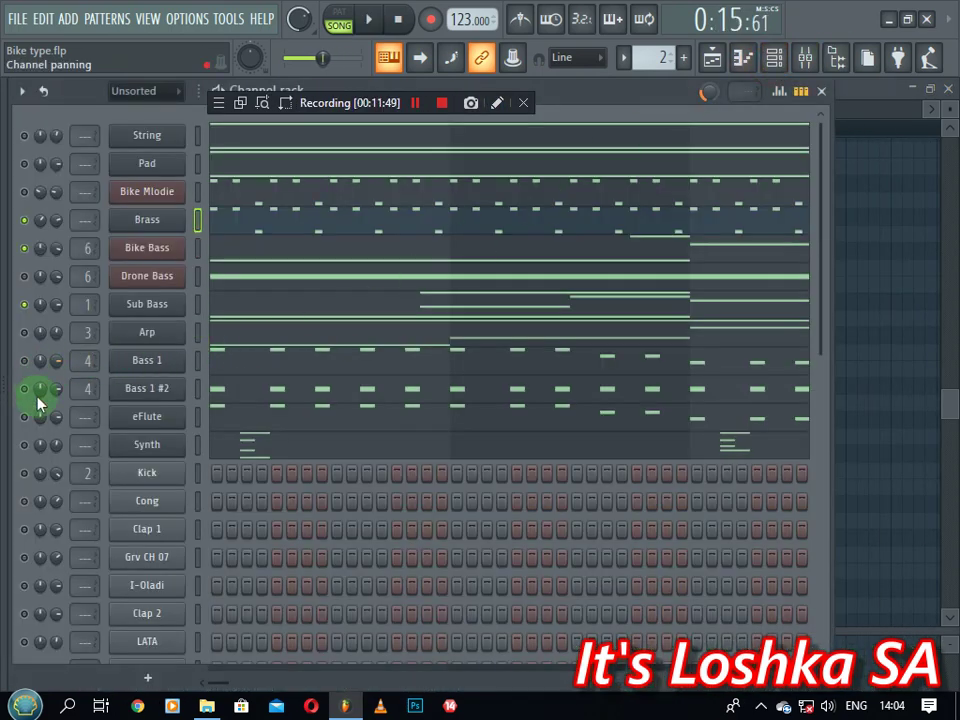
- Unmute Bass 1 and view its notes in the piano roll
click(25, 360)
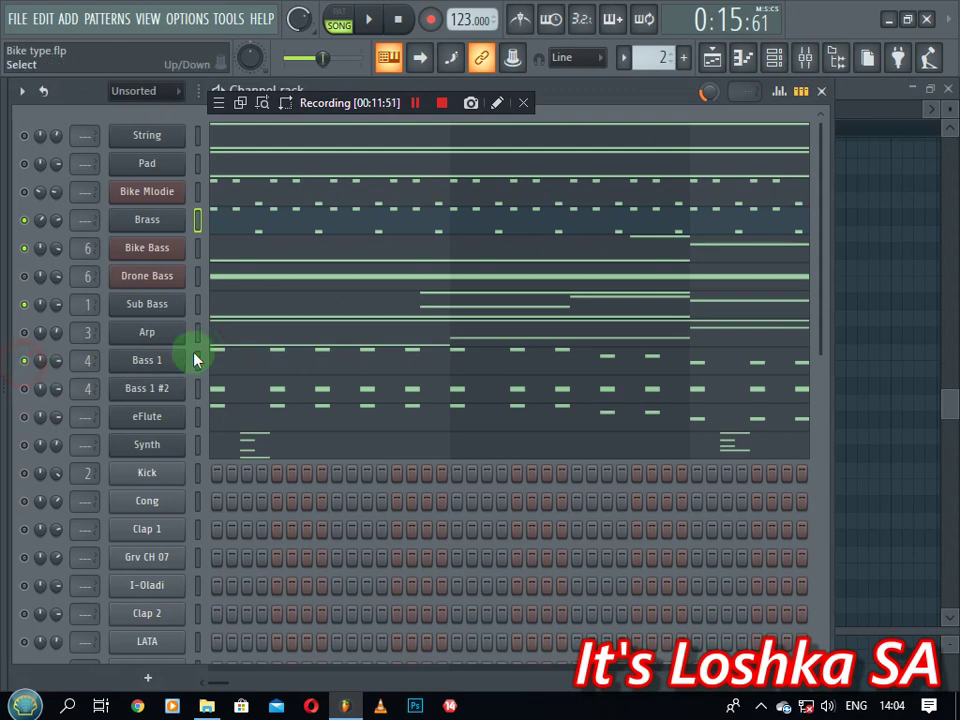
click(226, 362)
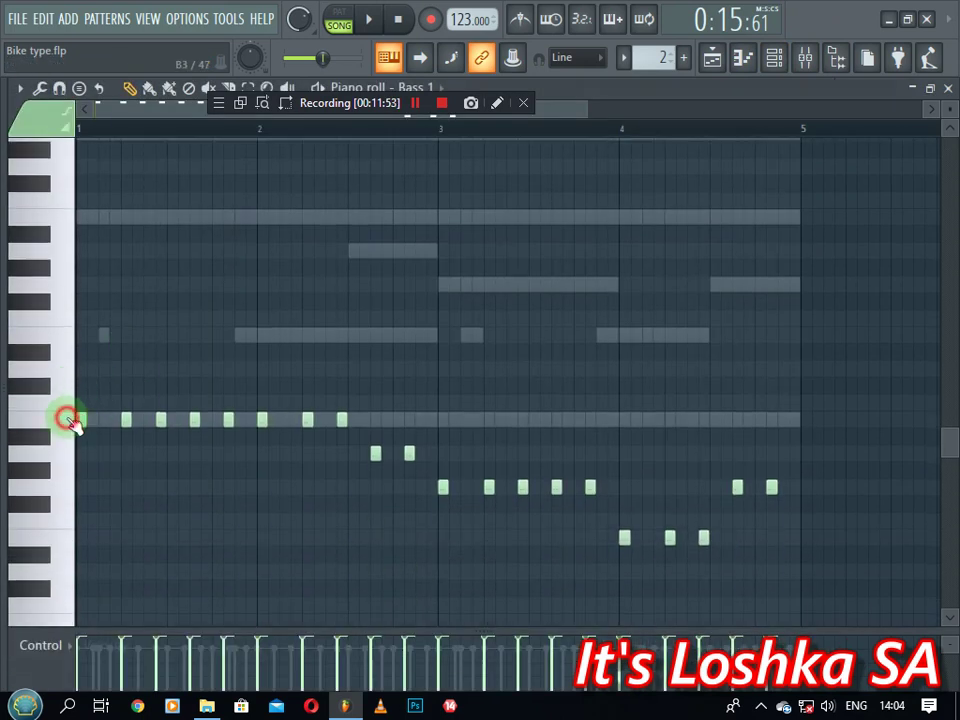
click(948, 90)
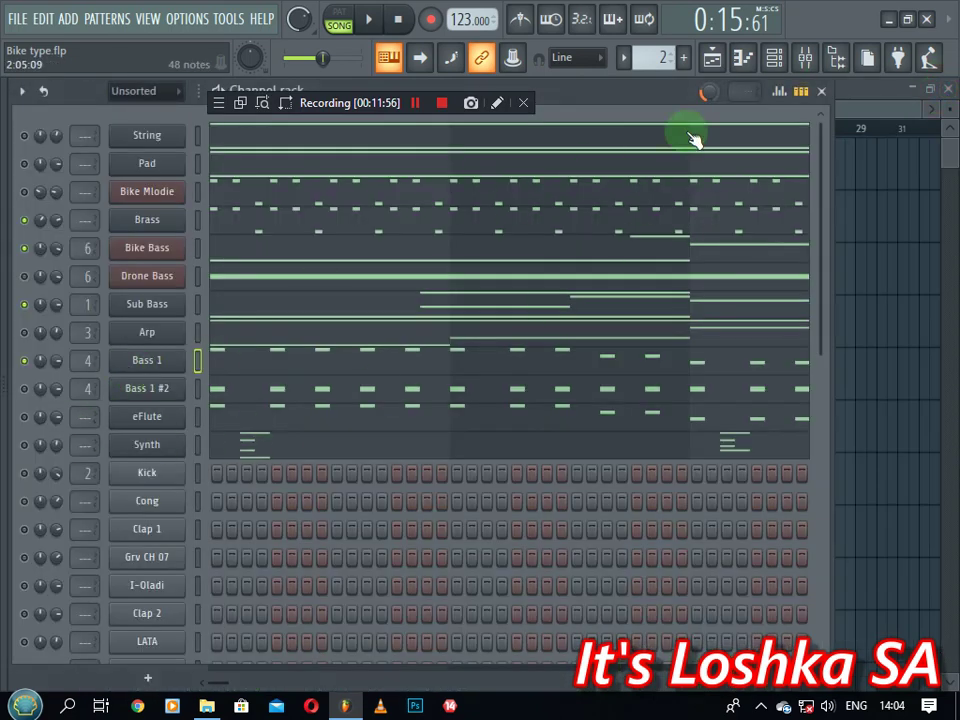
- View the Log Drum mixer track's effects, look through the Maximus presets without choosing one, and close Maximus
click(805, 57)
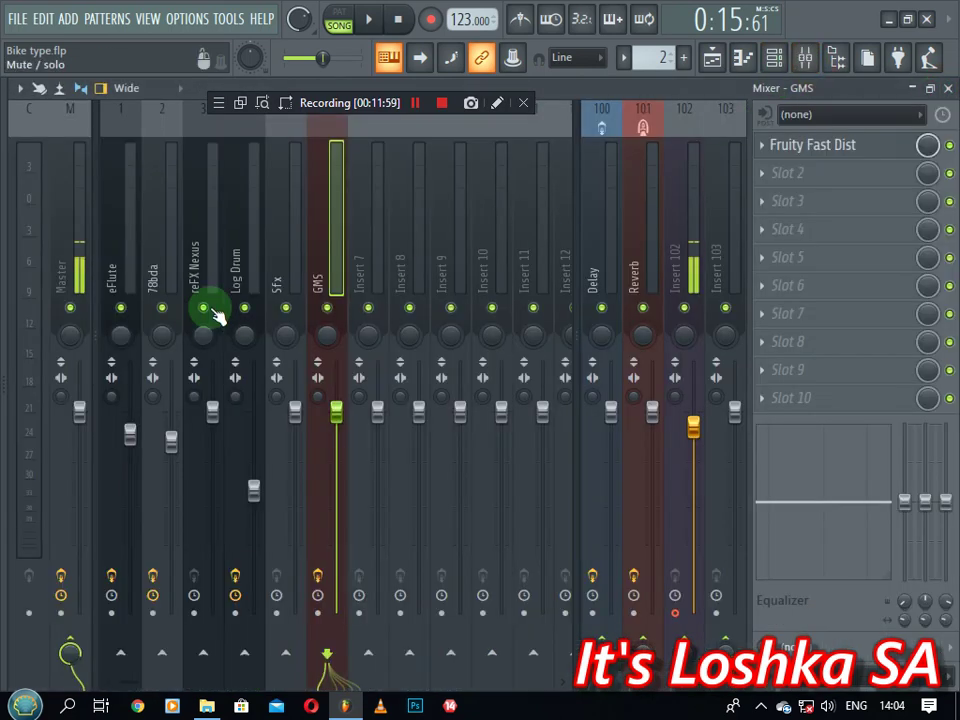
click(250, 270)
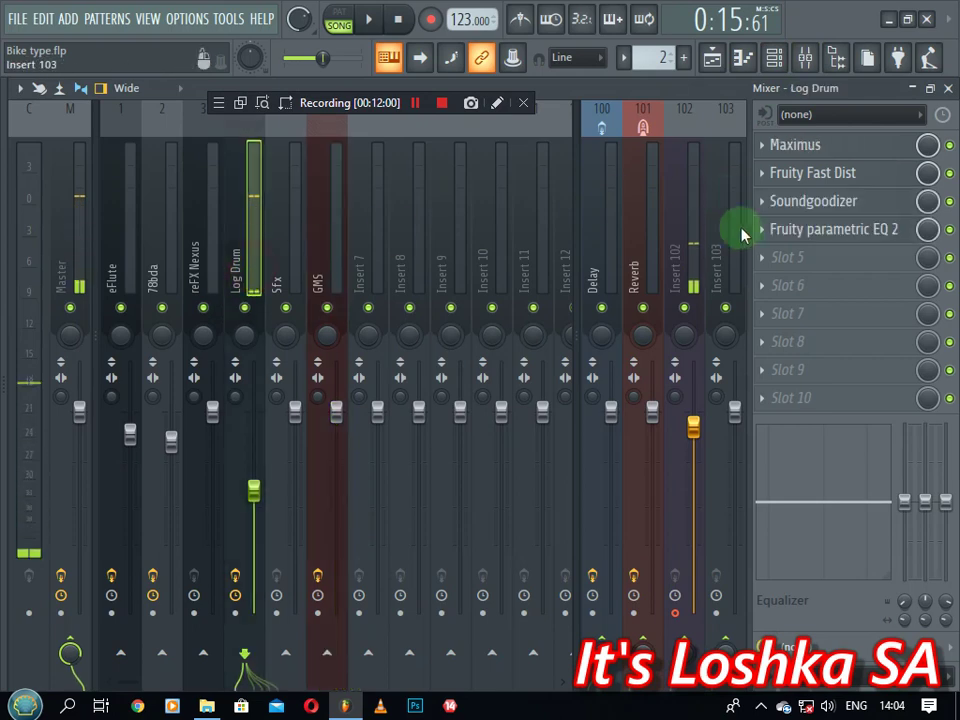
click(796, 145)
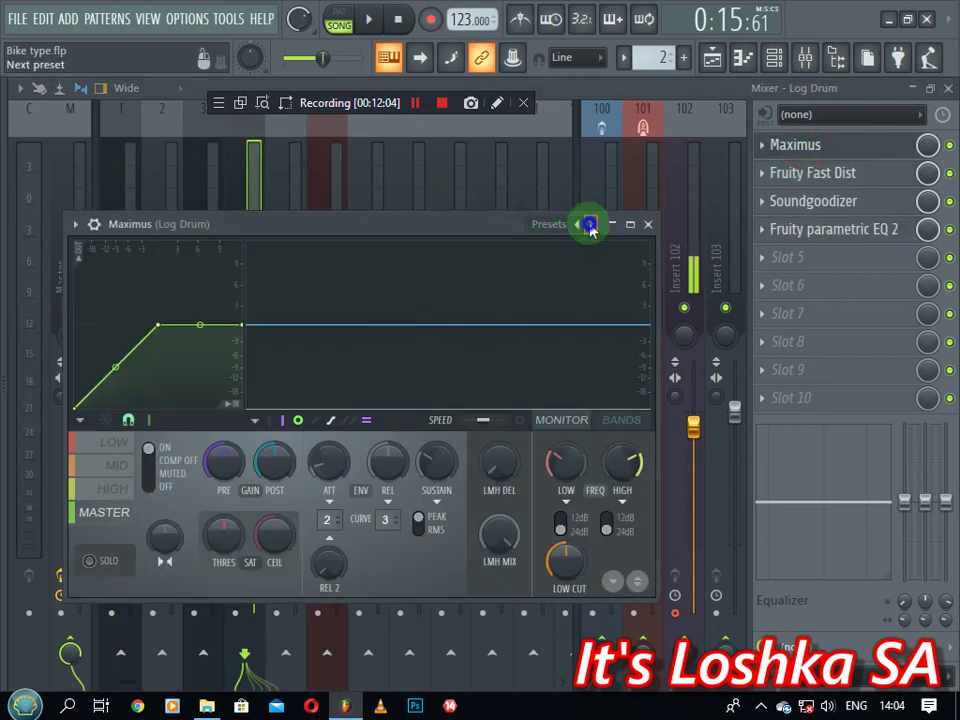
click(591, 225)
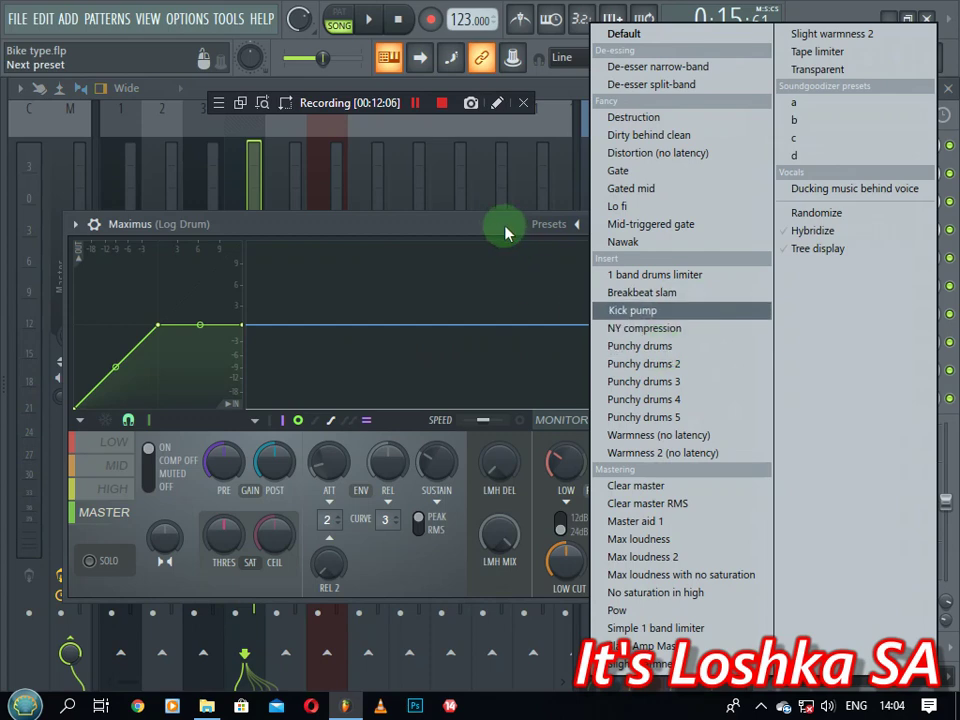
click(505, 228)
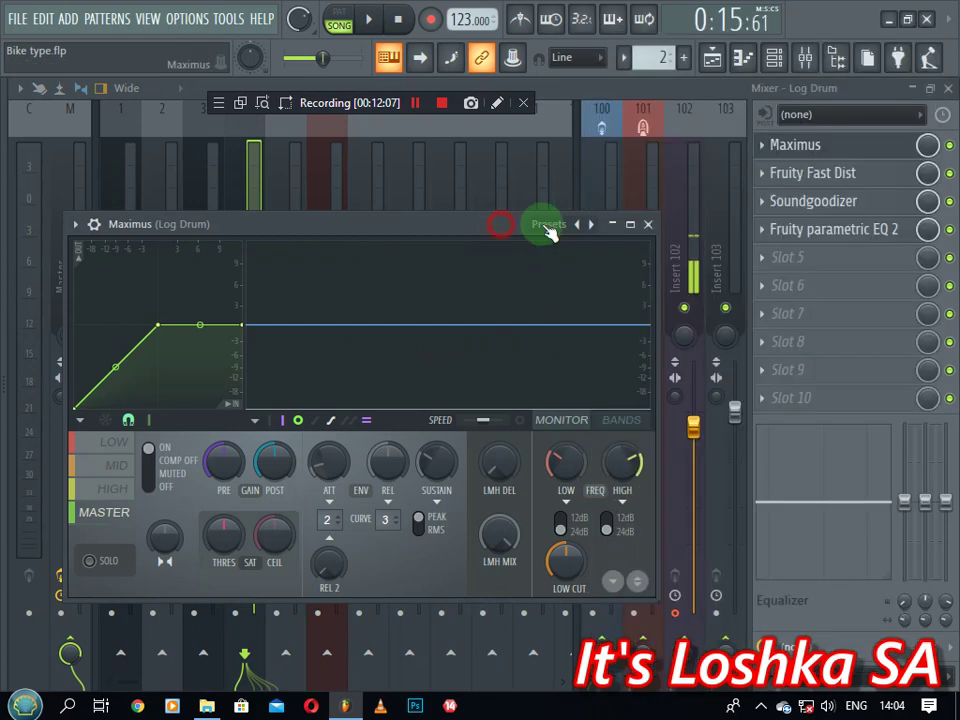
click(648, 224)
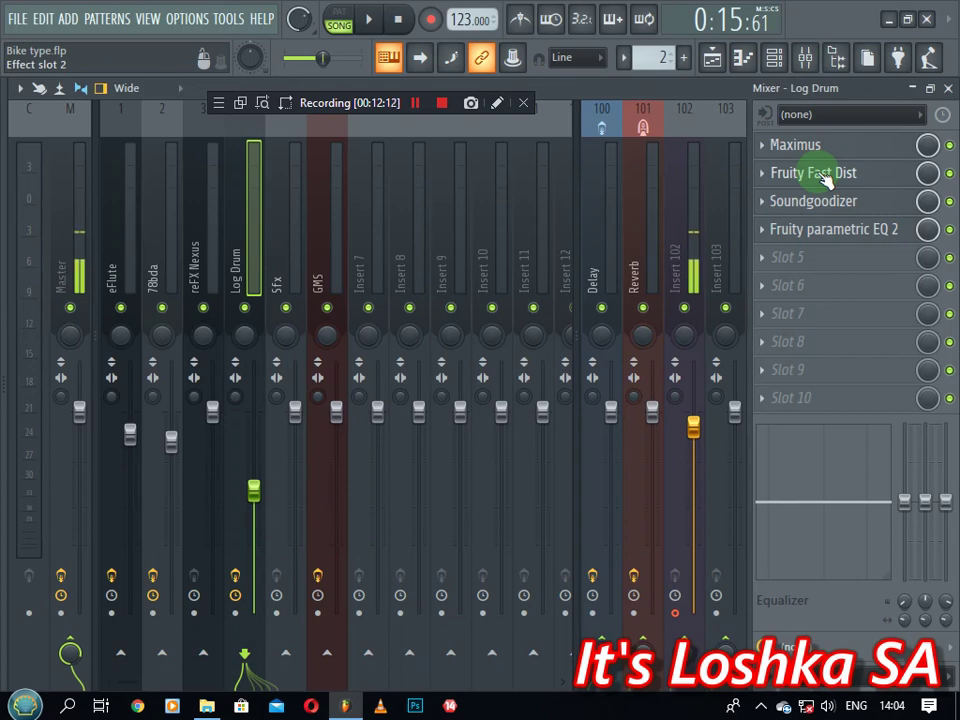
- View the Fruity Fast Dist settings on the Log Drum mixer track
click(826, 176)
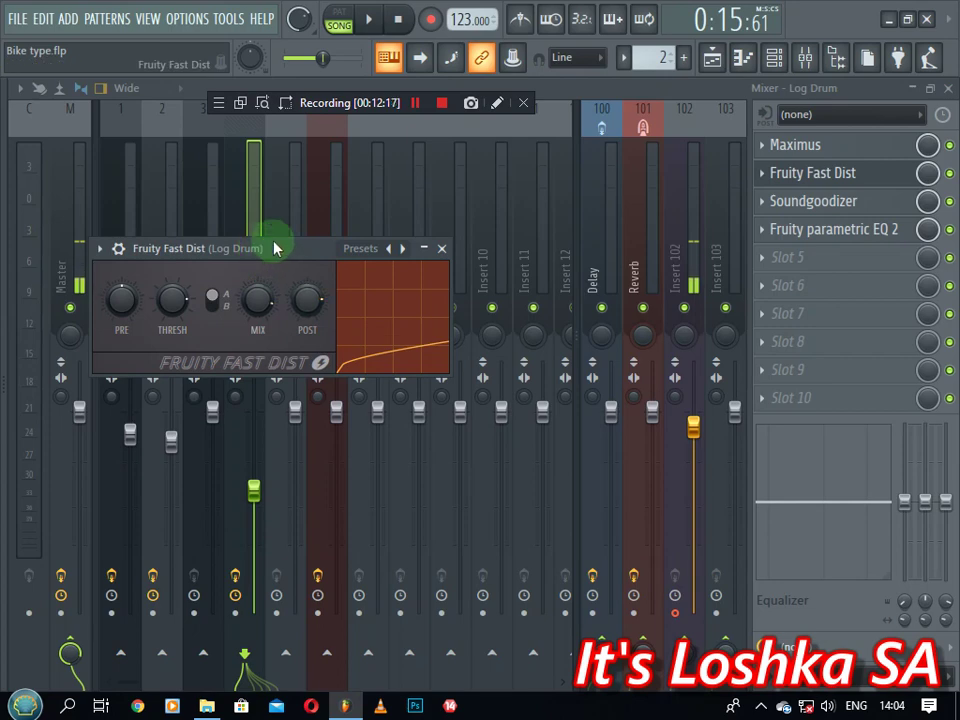
drag(281, 252, 388, 363)
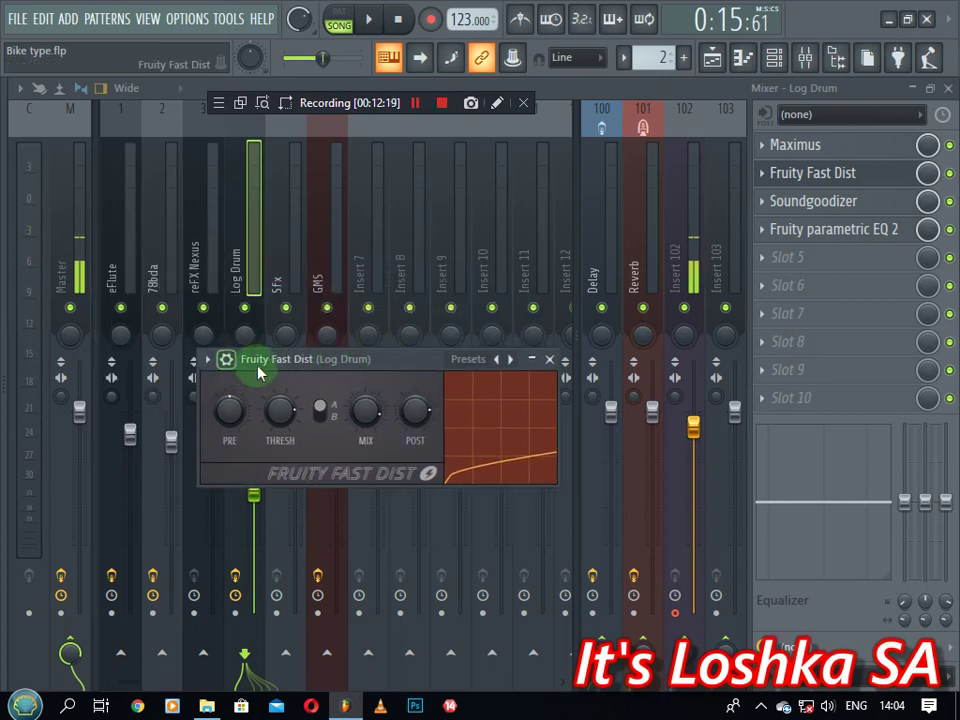
click(549, 360)
click(822, 173)
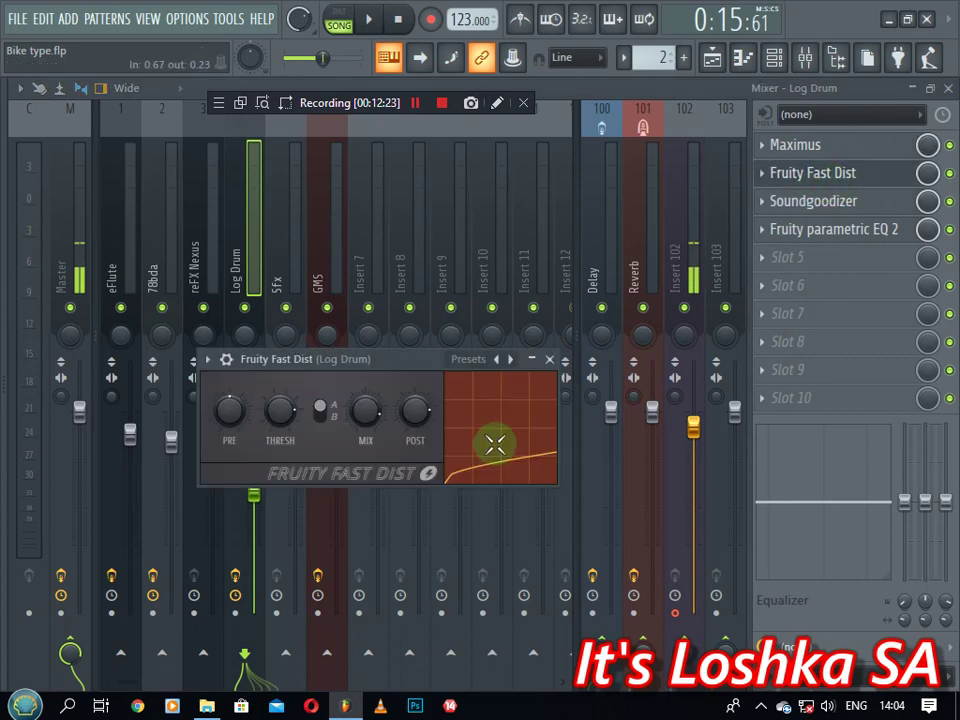
- Compare the Log Drum sound with its effects bypassed and re-enabled, and view the Soundgoodizer settings
click(947, 175)
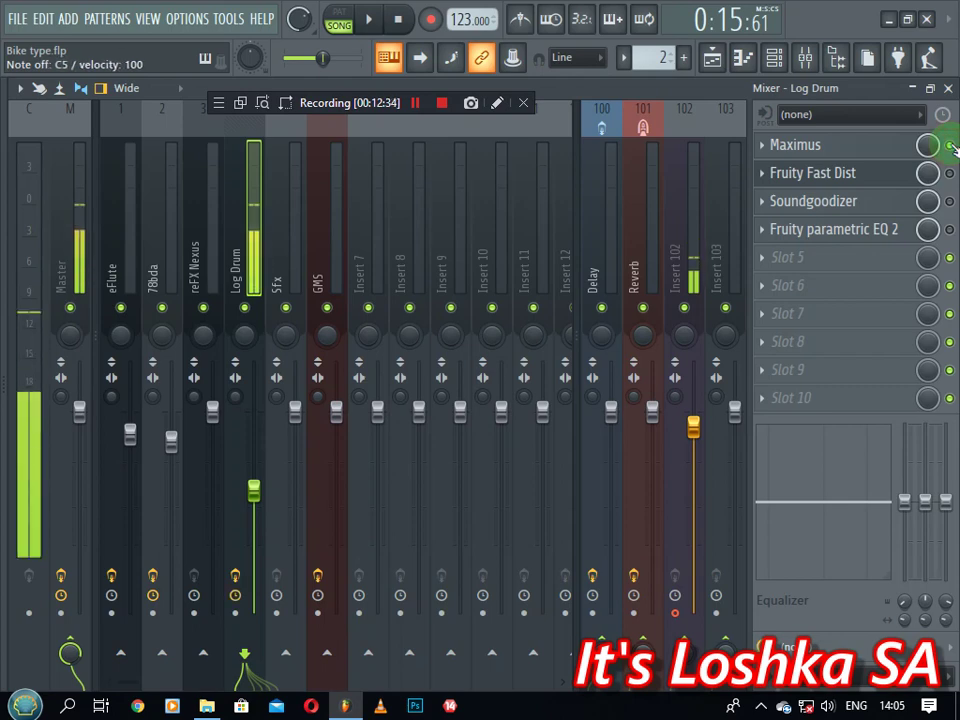
click(950, 172)
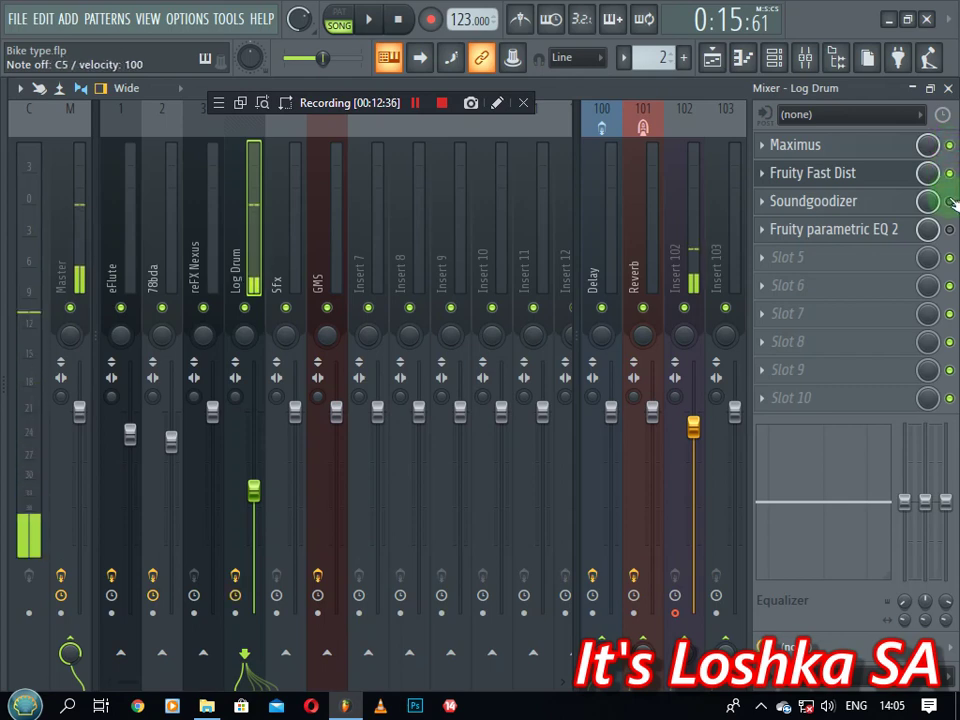
click(872, 202)
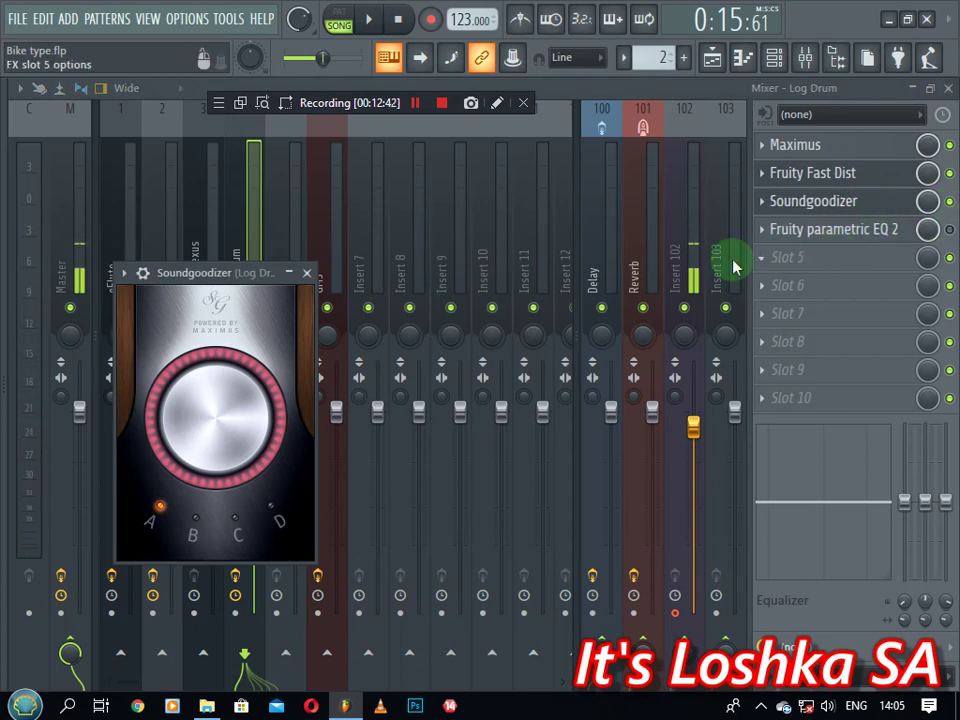
click(312, 272)
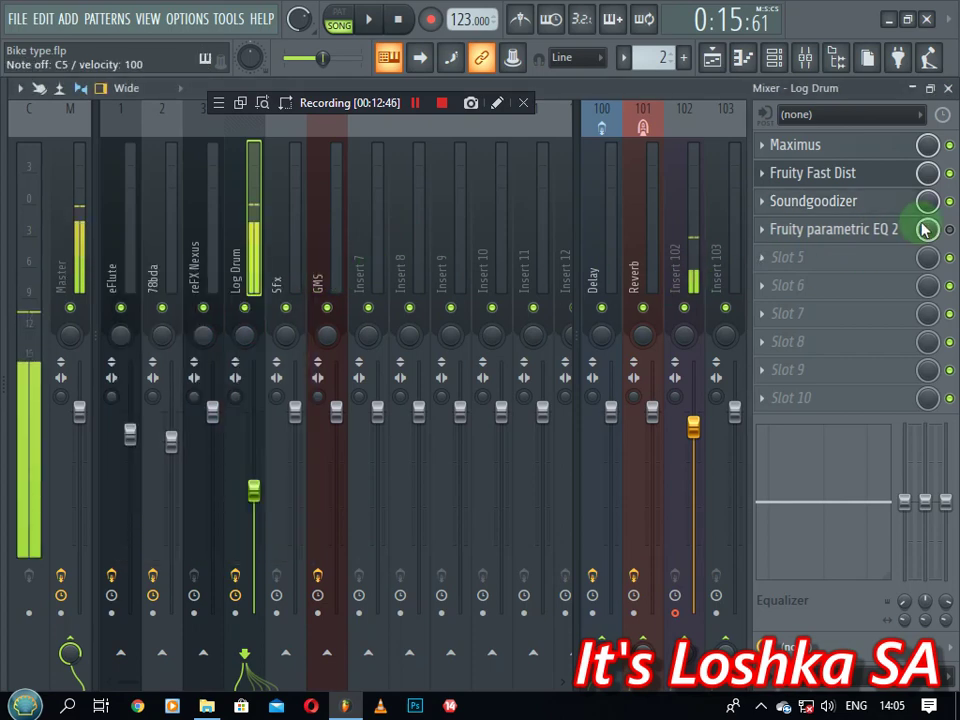
- Lower band 7 of the Log Drum track's Fruity parametric EQ 2 and shift it slightly higher in frequency while playing a note
click(818, 232)
key(z)
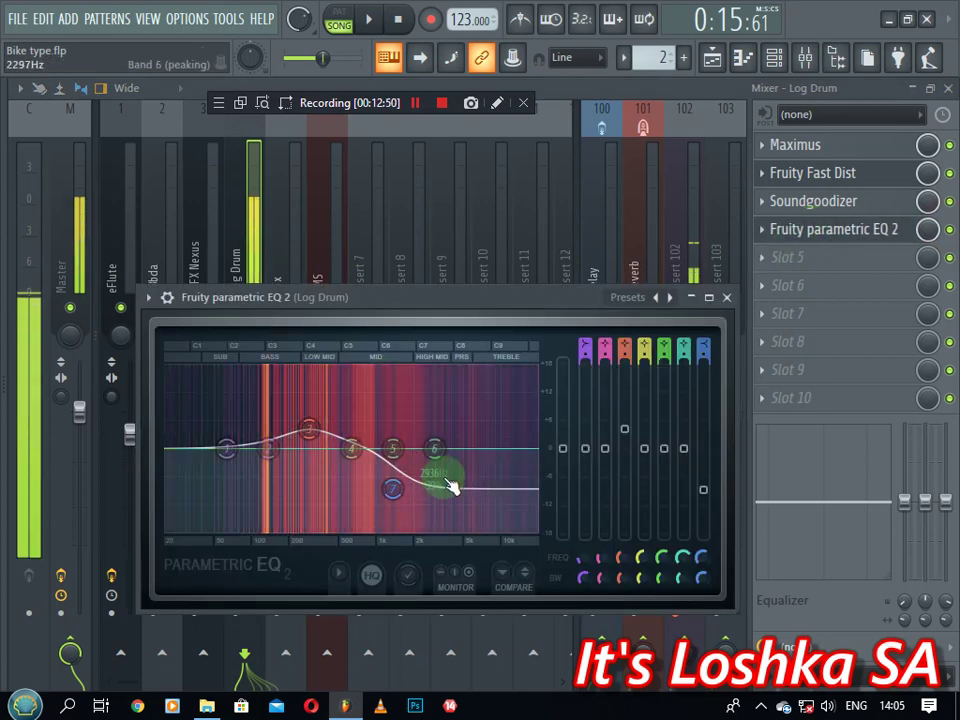
drag(395, 489, 401, 501)
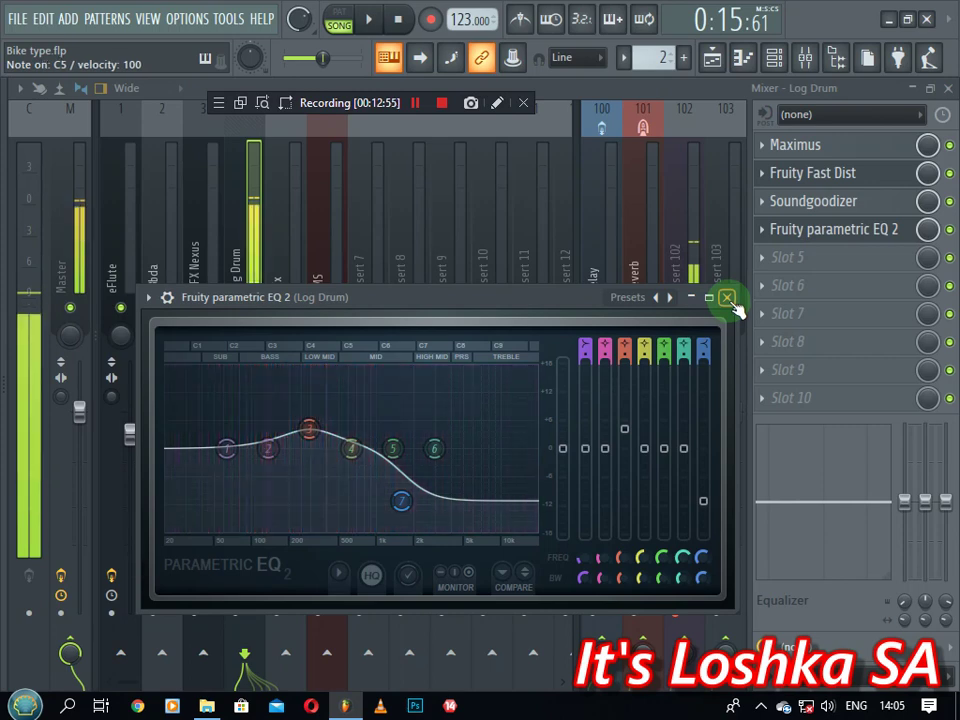
click(728, 298)
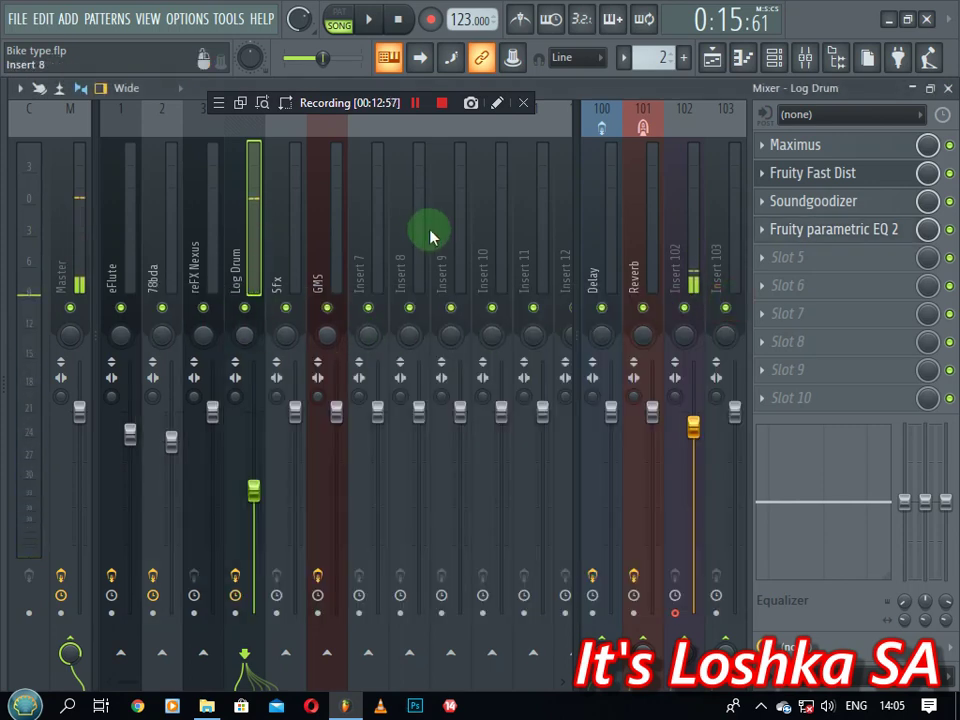
- Inspect the reFX Nexus mixer track, unmute the Arp channel, and inspect the effects on the 78bda mixer track
click(194, 247)
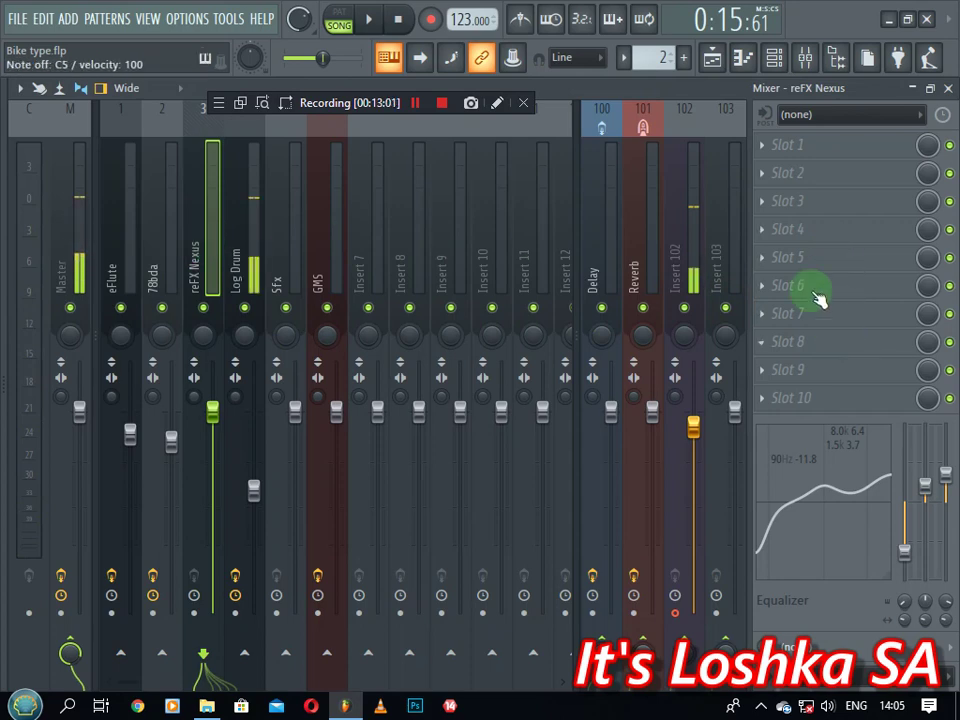
click(782, 57)
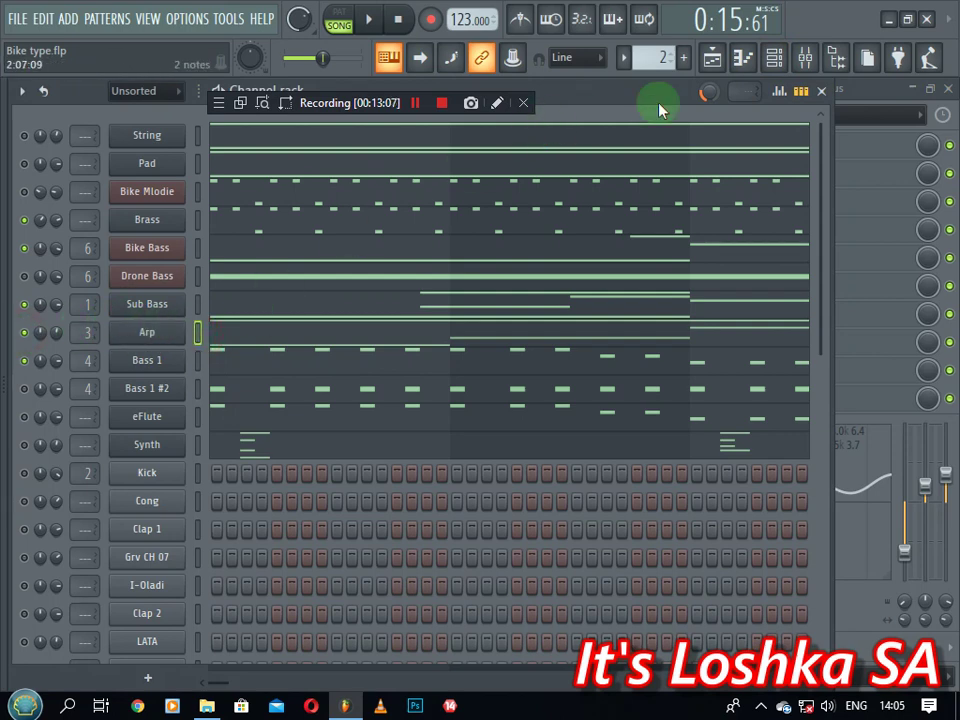
click(776, 57)
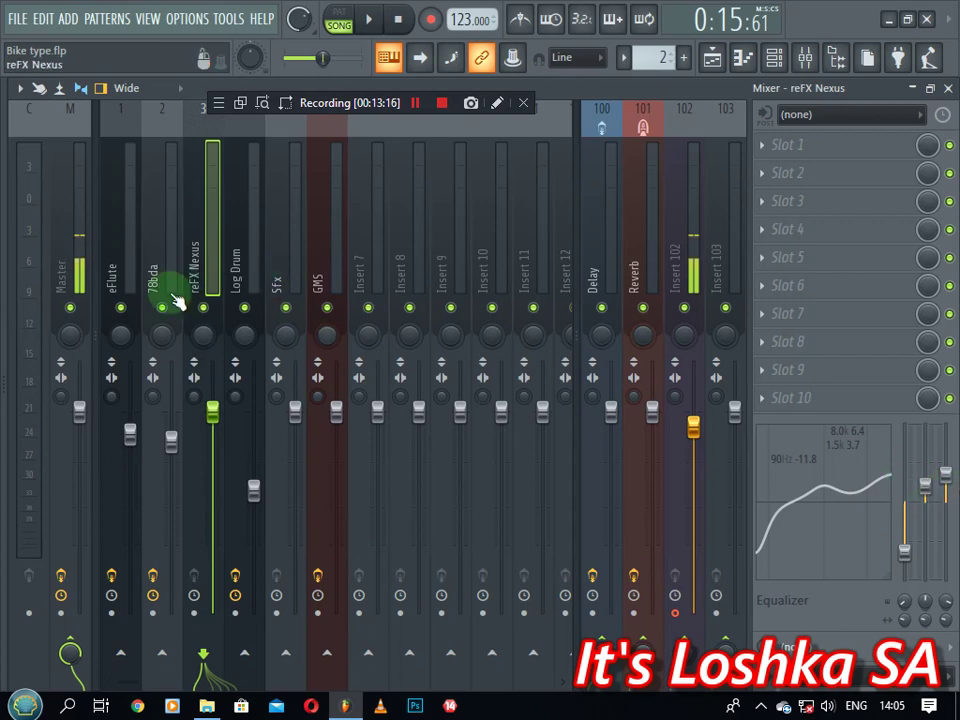
click(155, 270)
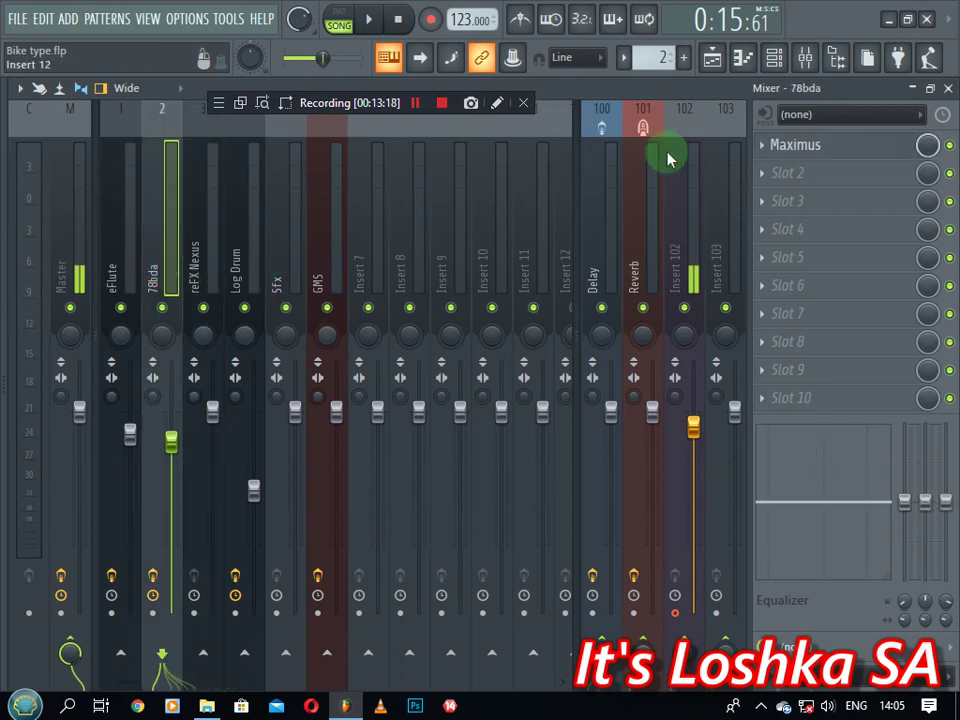
- Unmute the Synth channel and open its notes in the piano roll
click(773, 57)
click(24, 444)
click(195, 446)
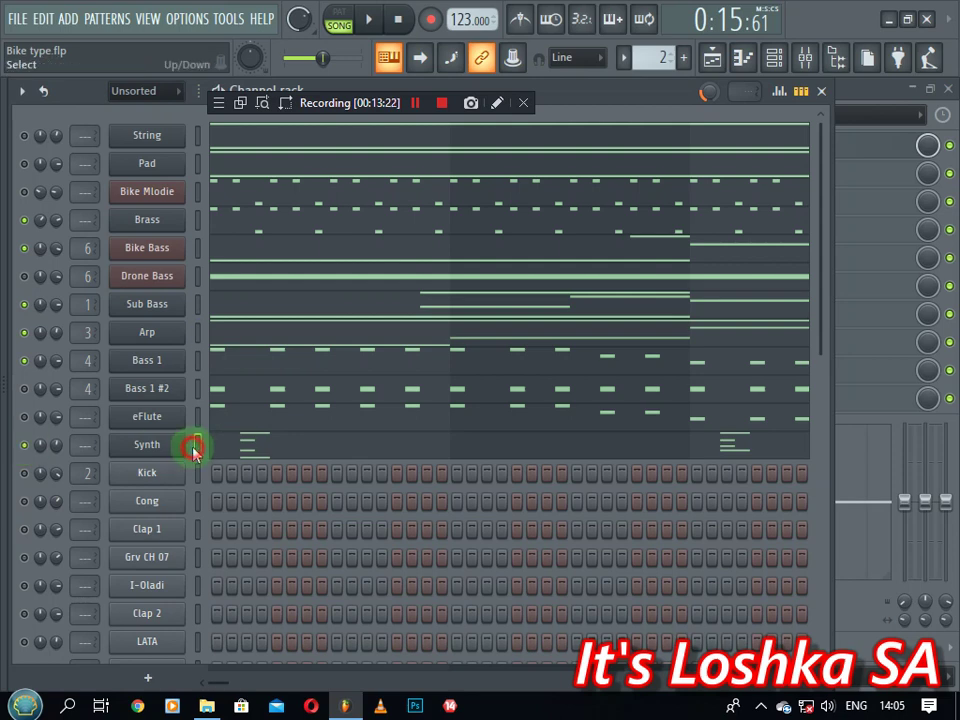
click(268, 439)
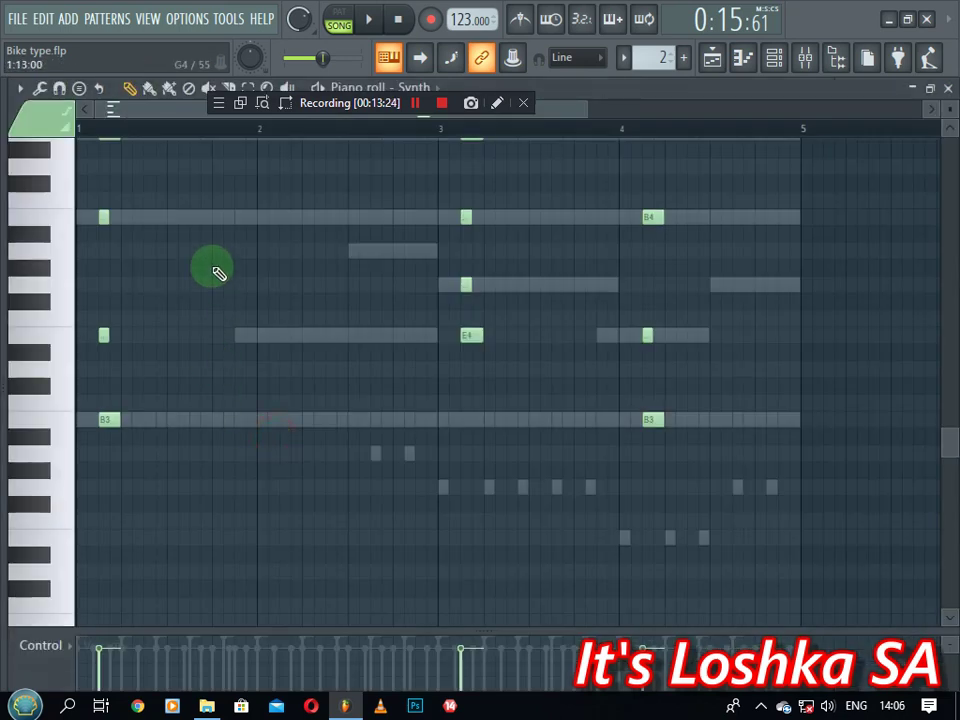
- Play the song while viewing the Synth notes across the pattern's bars
scroll(262, 137, up, 2)
scroll(235, 370, up, 5)
key(space)
scroll(200, 400, down, 3)
scroll(200, 400, down, 1)
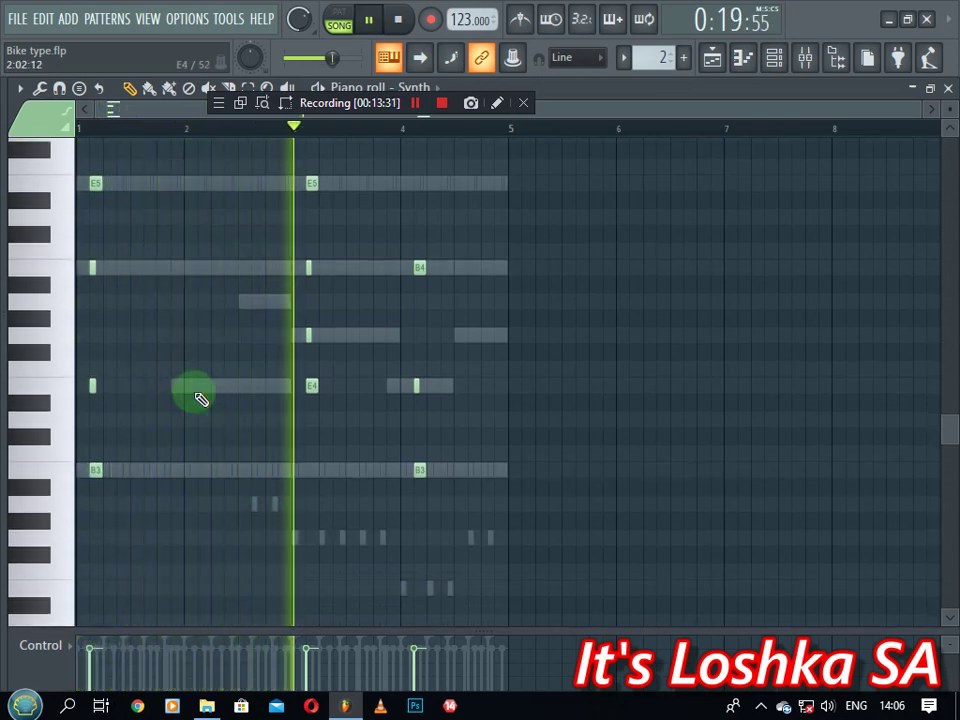
- Return to the channel rack, reset the Bass 1 channel volume to its default, and stop playback
click(770, 60)
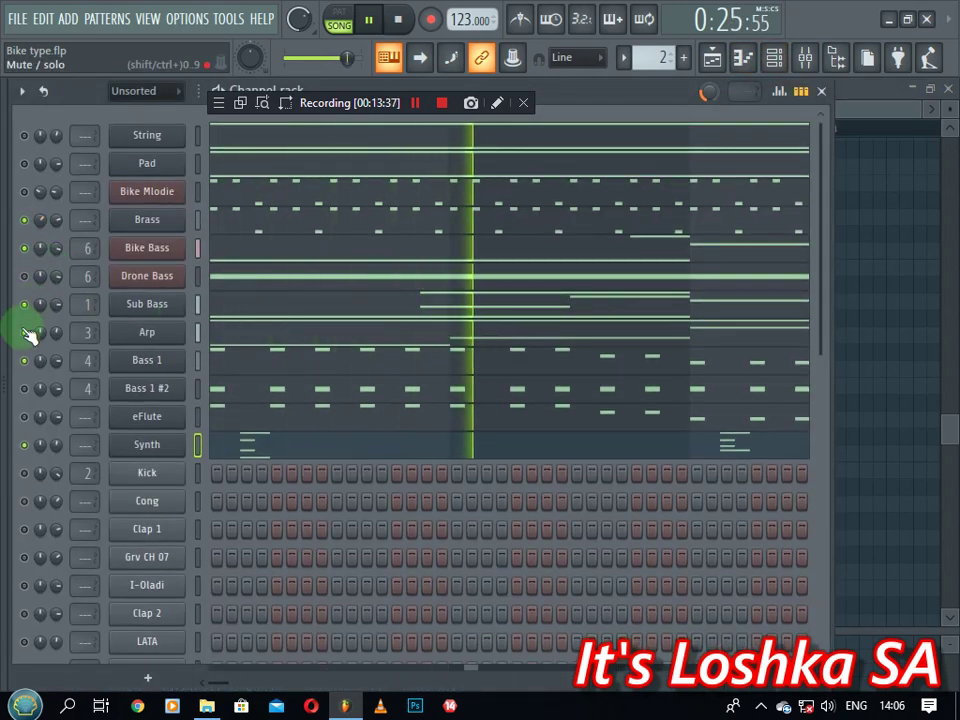
drag(57, 360, 58, 368)
right_click(58, 368)
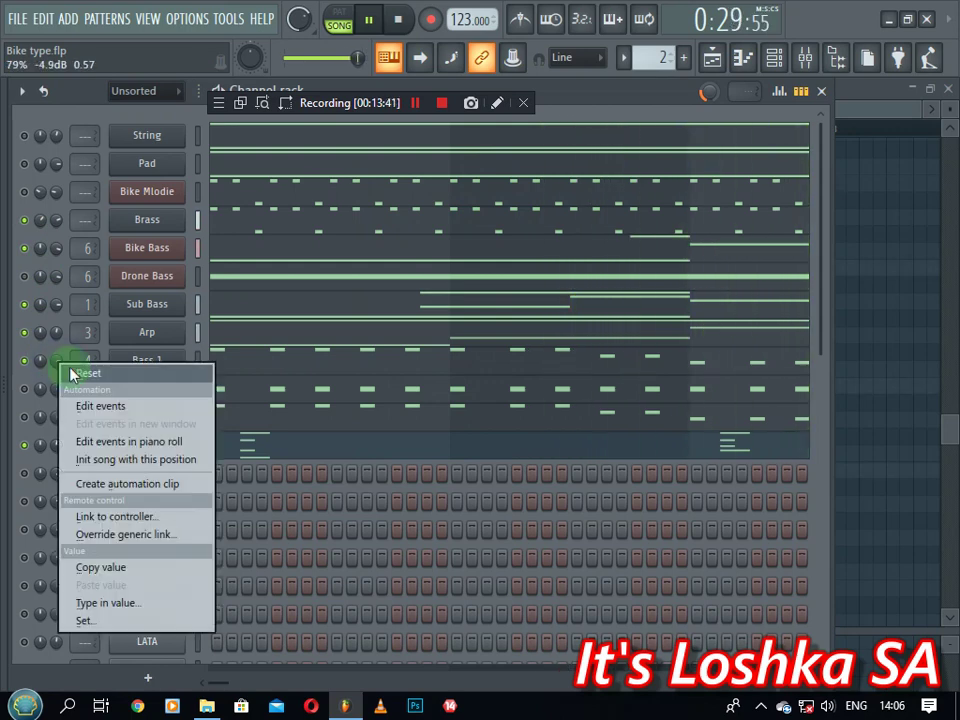
click(71, 370)
key(space)
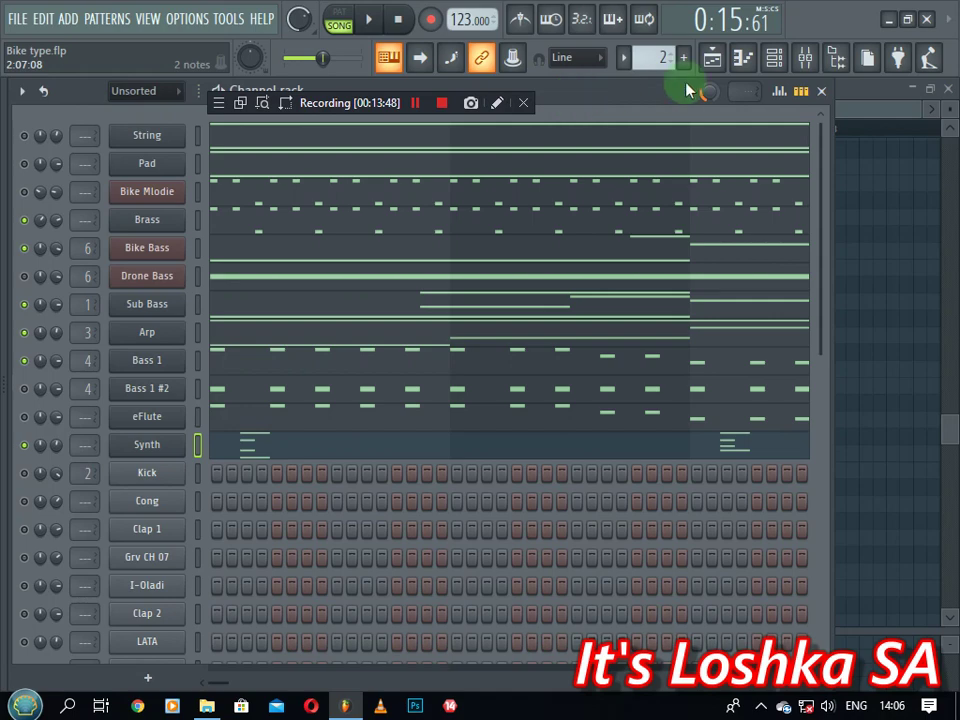
- Close the channel rack, piano roll, mixer and Fruity Fast Dist windows so only the playlist remains
click(822, 91)
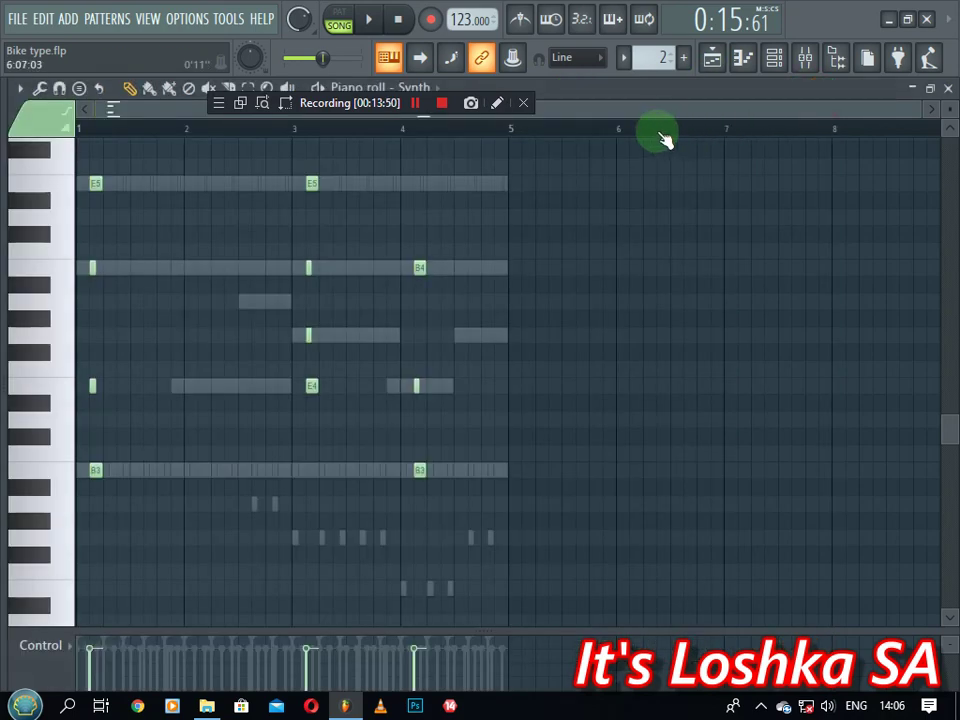
click(944, 89)
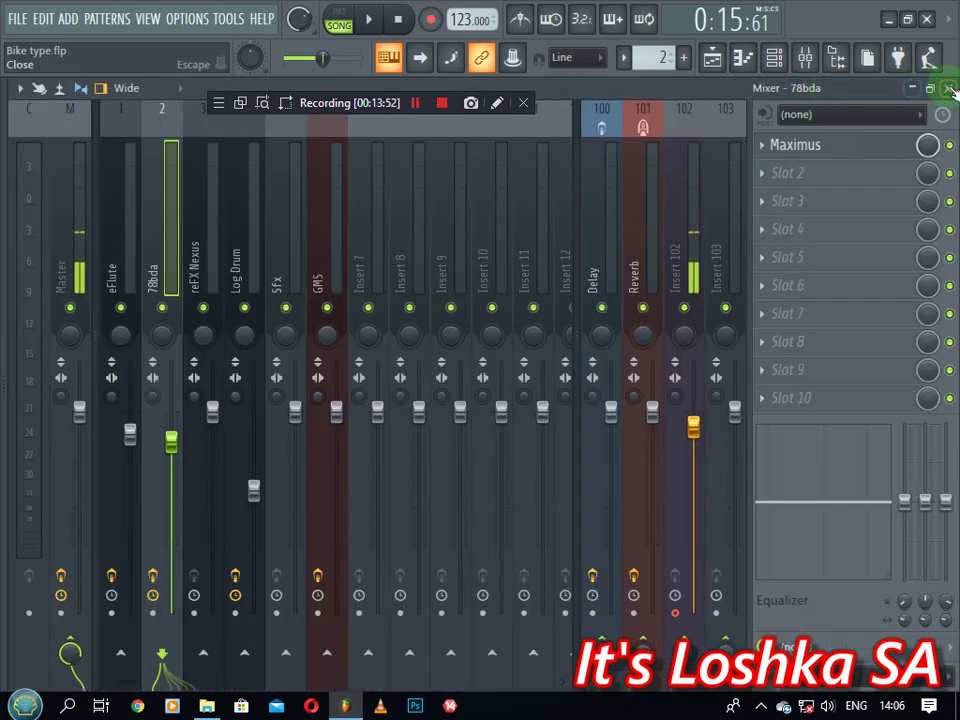
click(942, 89)
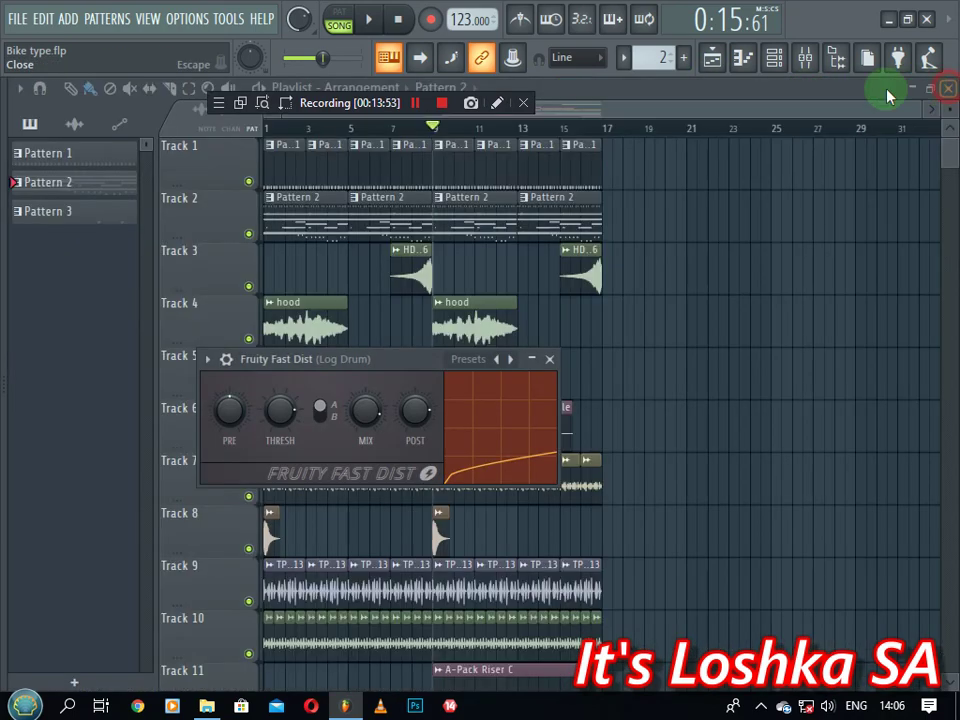
click(550, 360)
- Examine the clips arranged in the playlist down to Track 12
drag(348, 103, 632, 92)
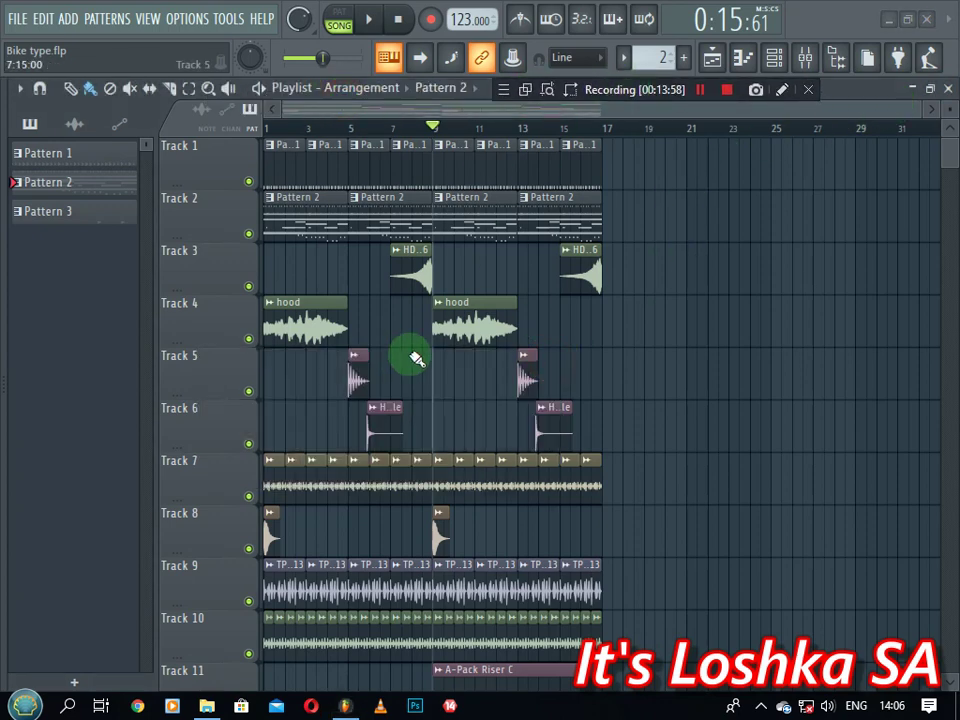
scroll(415, 357, down, 3)
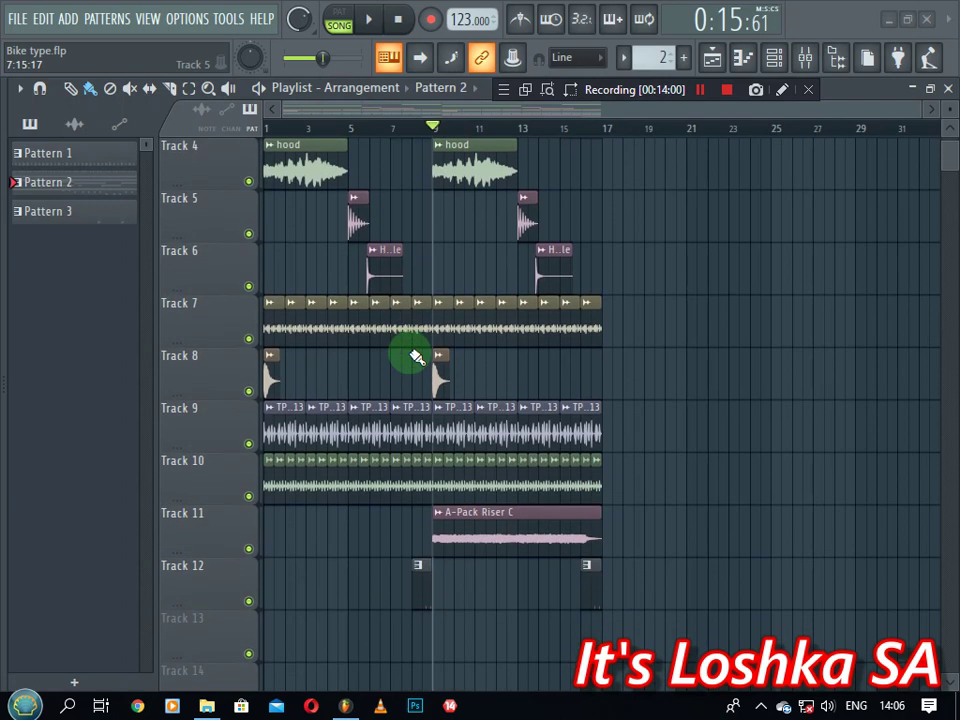
scroll(415, 357, down, 2)
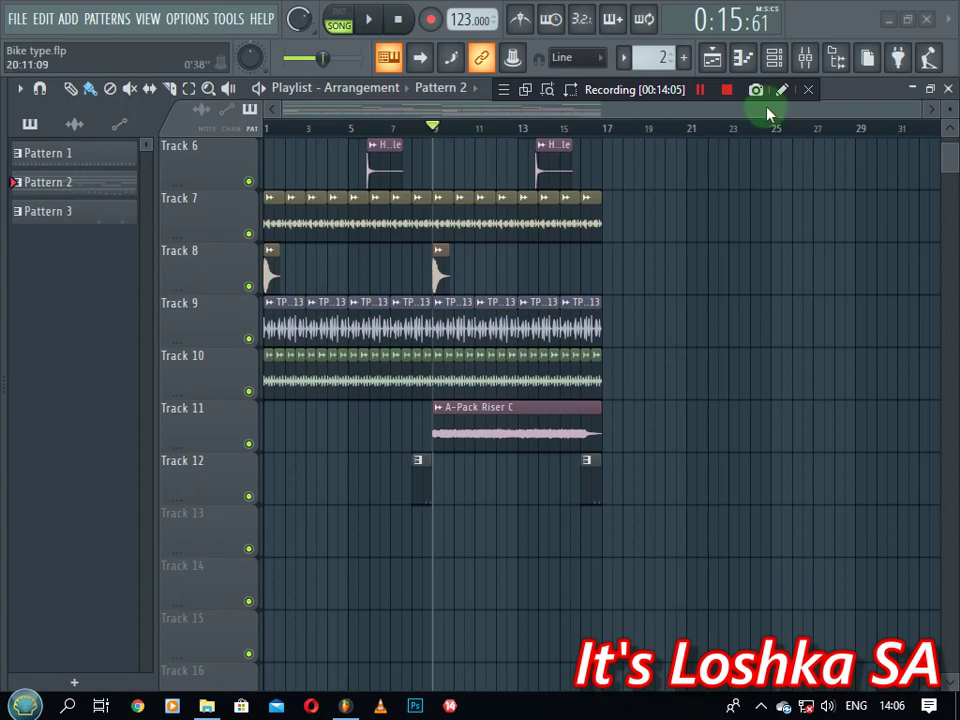
- View the Bike Bass channel's GMS synth settings and return to the channel rack
click(773, 57)
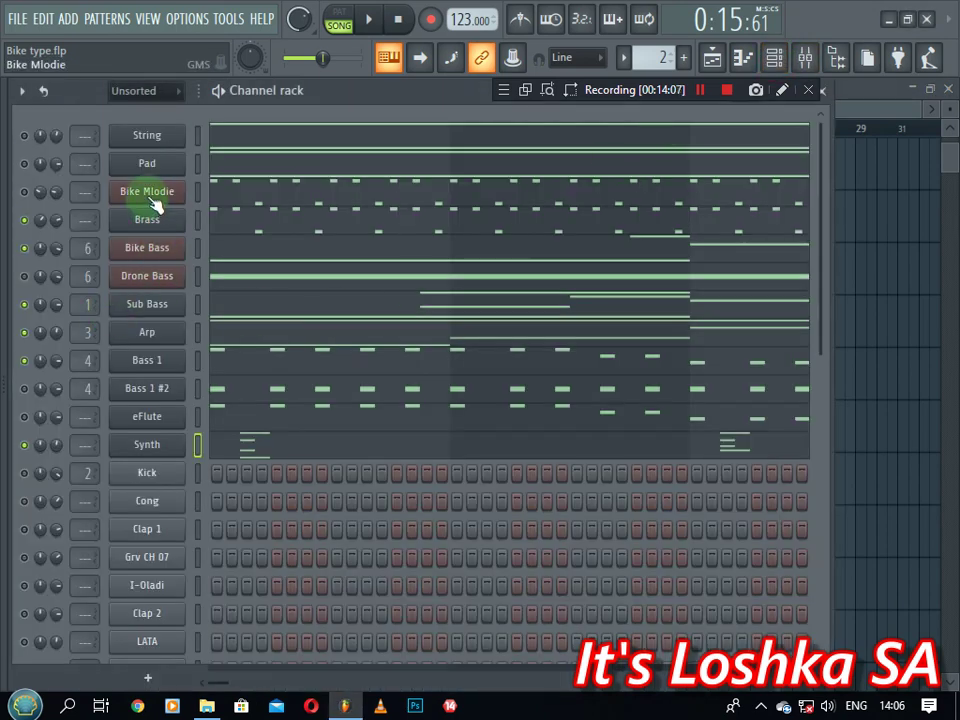
click(139, 257)
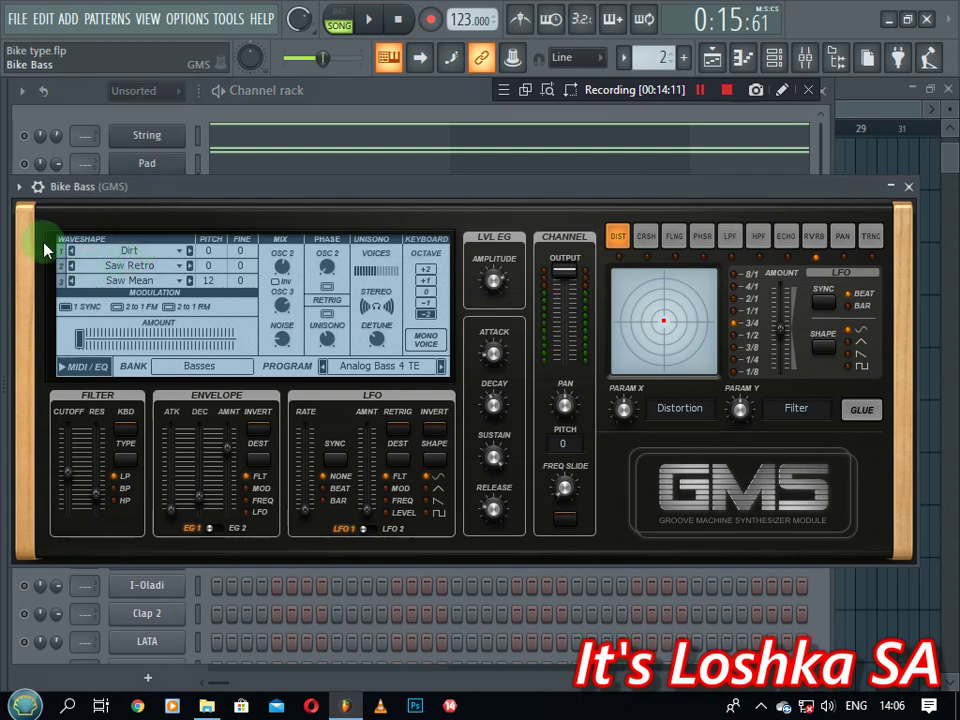
click(908, 187)
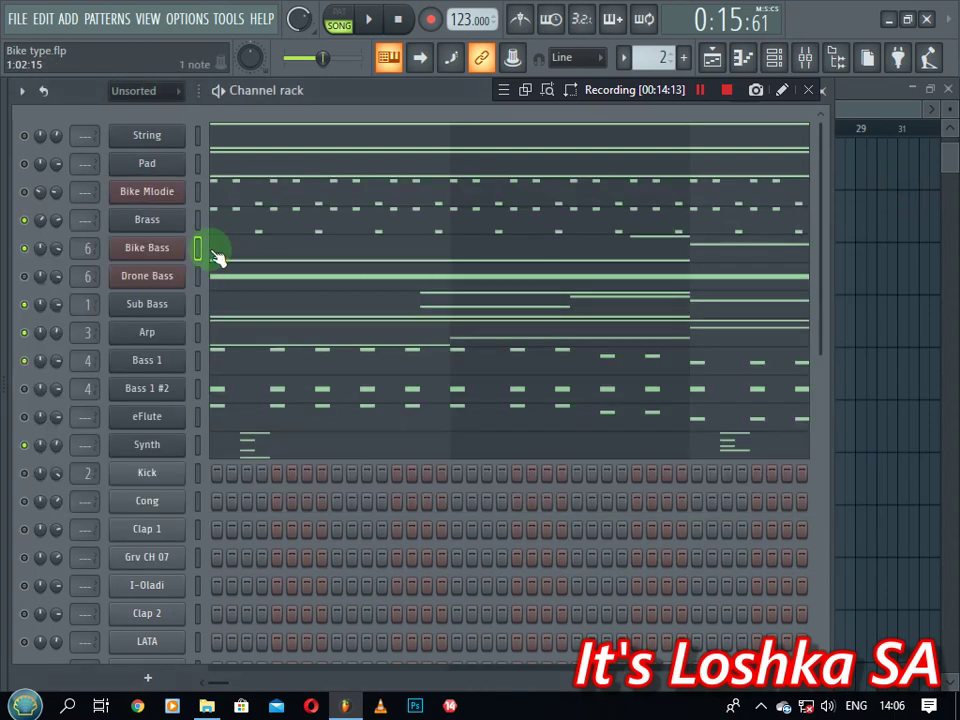
- Start saving the Bike Bass channel's GMS preset as an FL Studio state file and name it Bike Bass
click(141, 253)
click(18, 187)
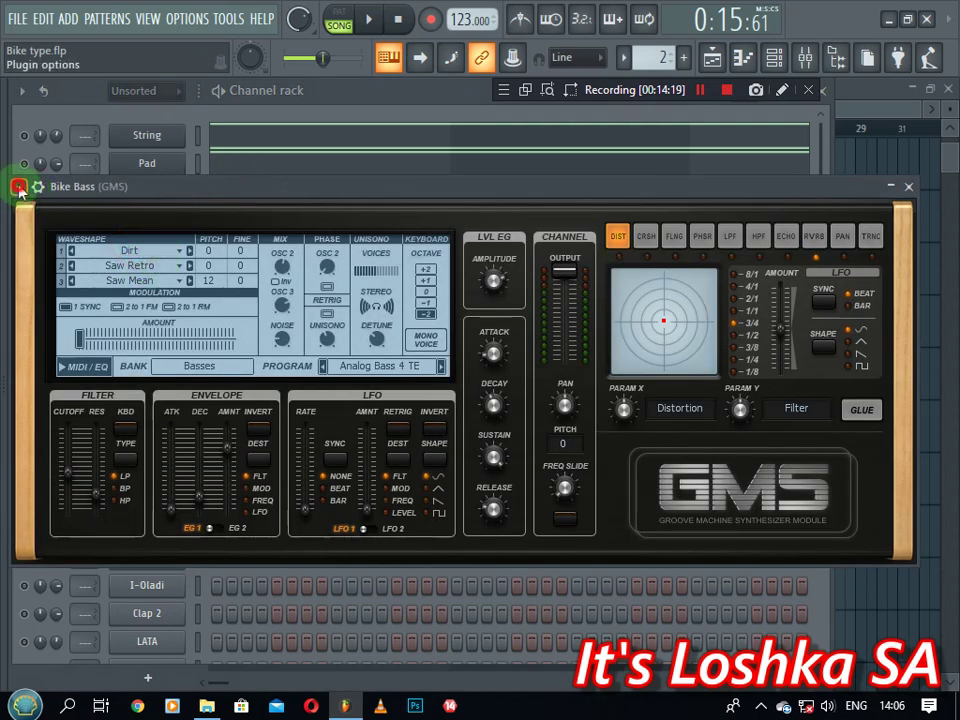
click(77, 281)
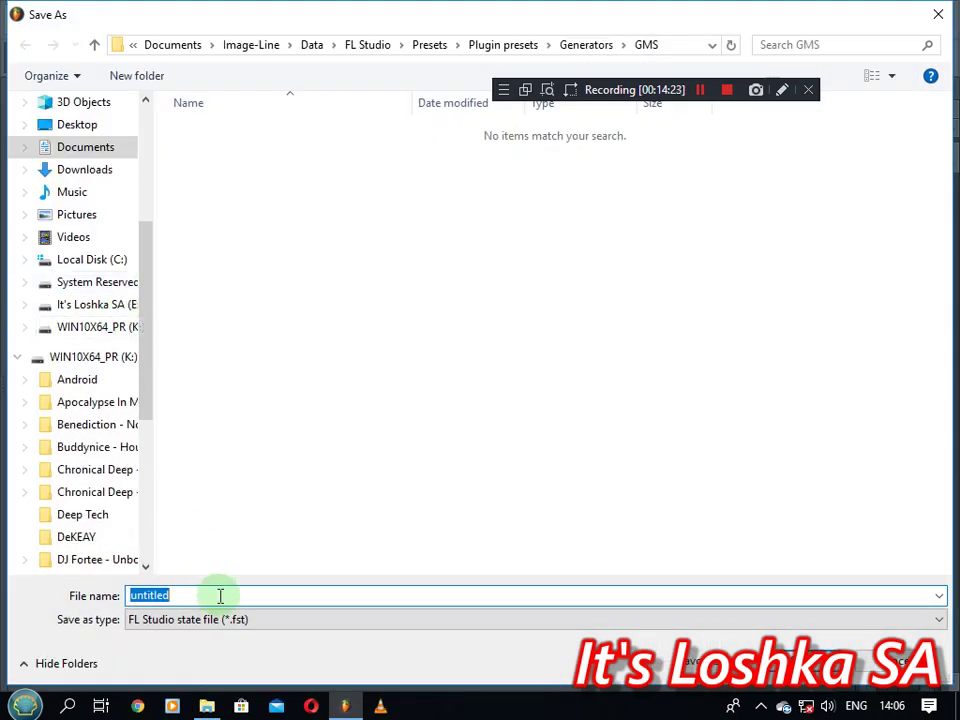
click(220, 596)
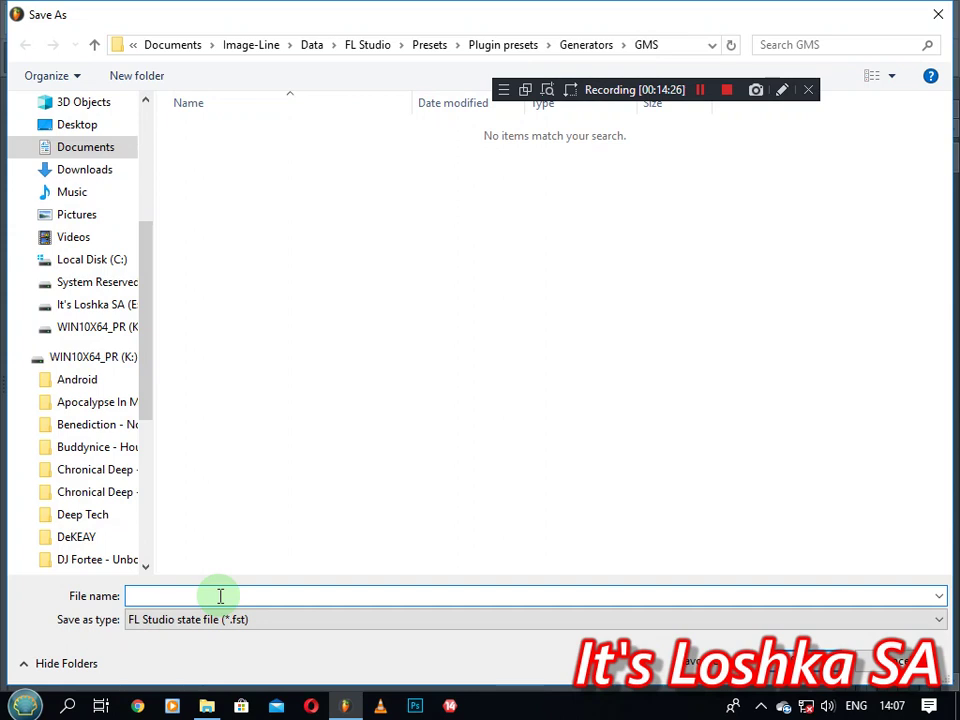
text(Bike Bass)
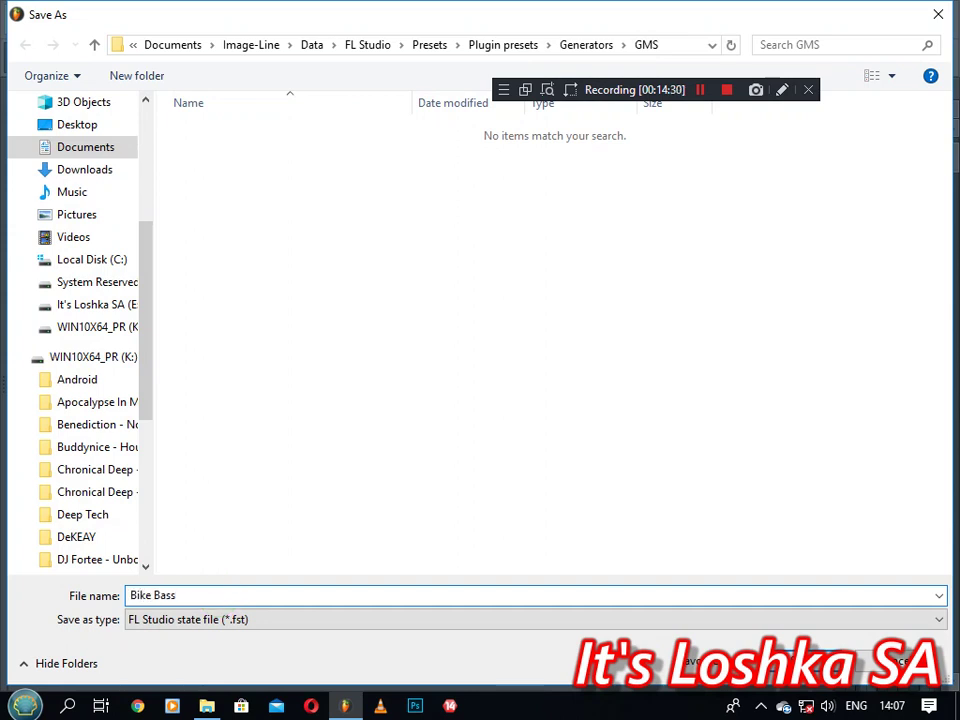
- Create a new folder named Freebies inside the PRODUCTION folder on the E: drive
click(64, 304)
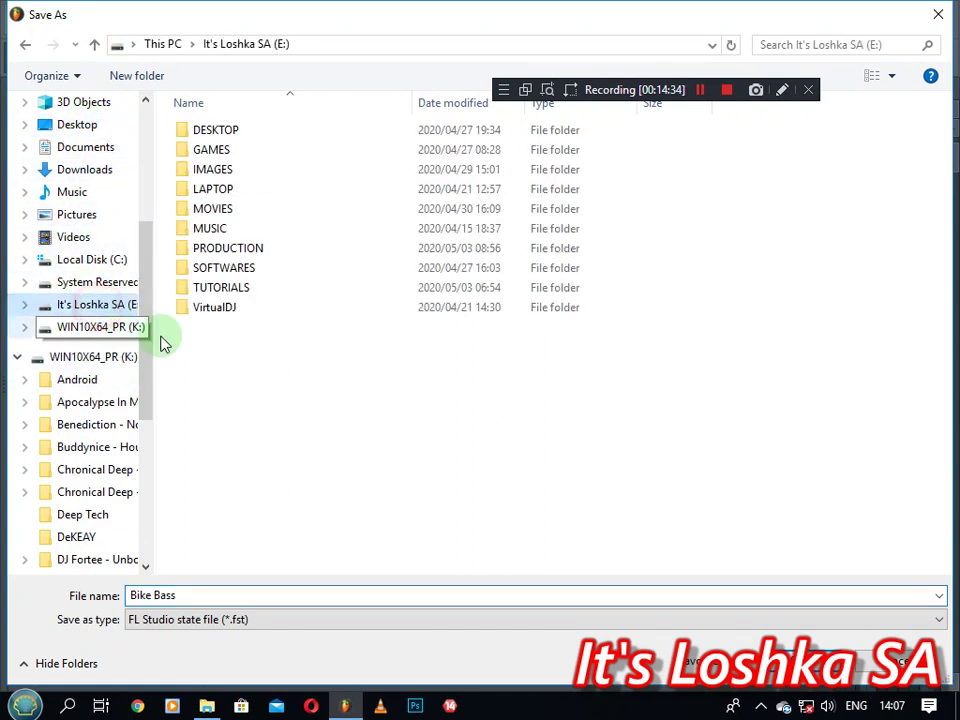
double_click(249, 247)
right_click(213, 424)
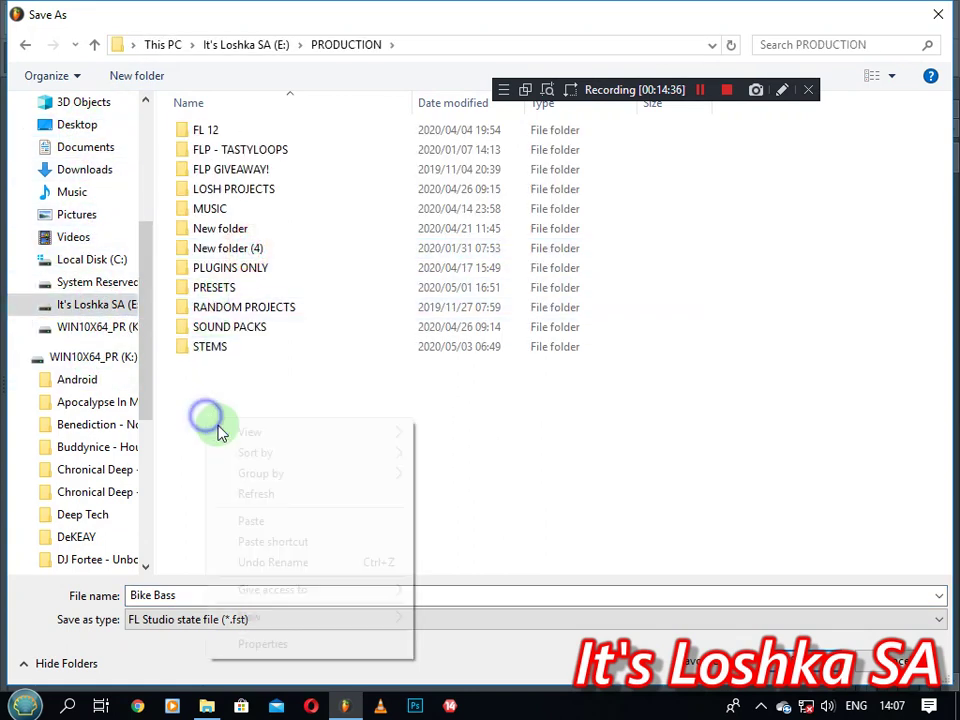
mouse_move(399, 619)
click(450, 494)
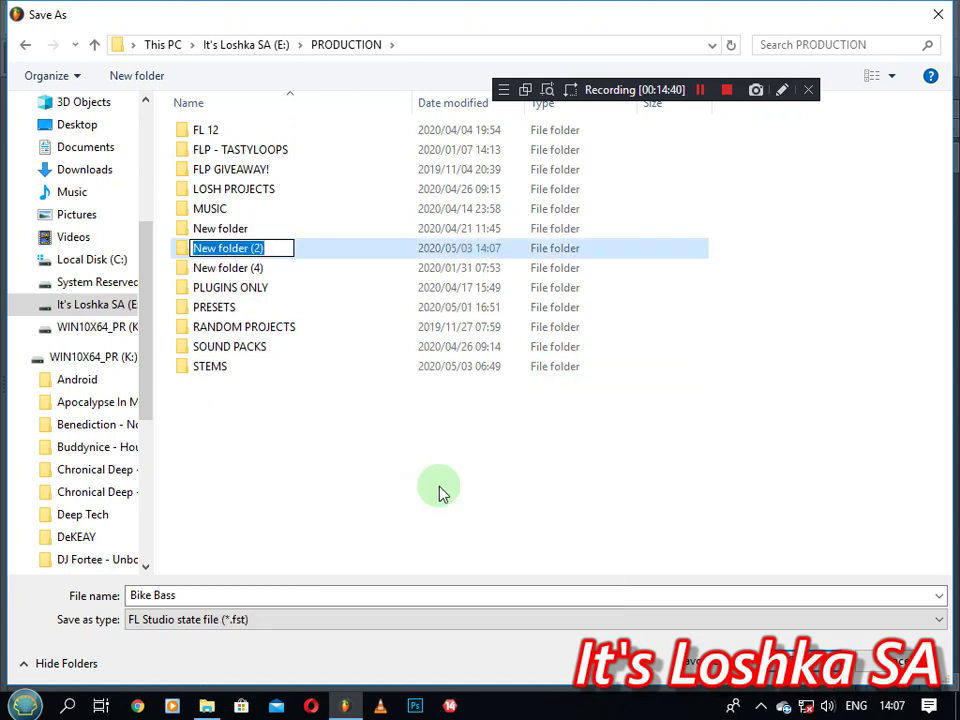
text(Freebies)
key(Return)
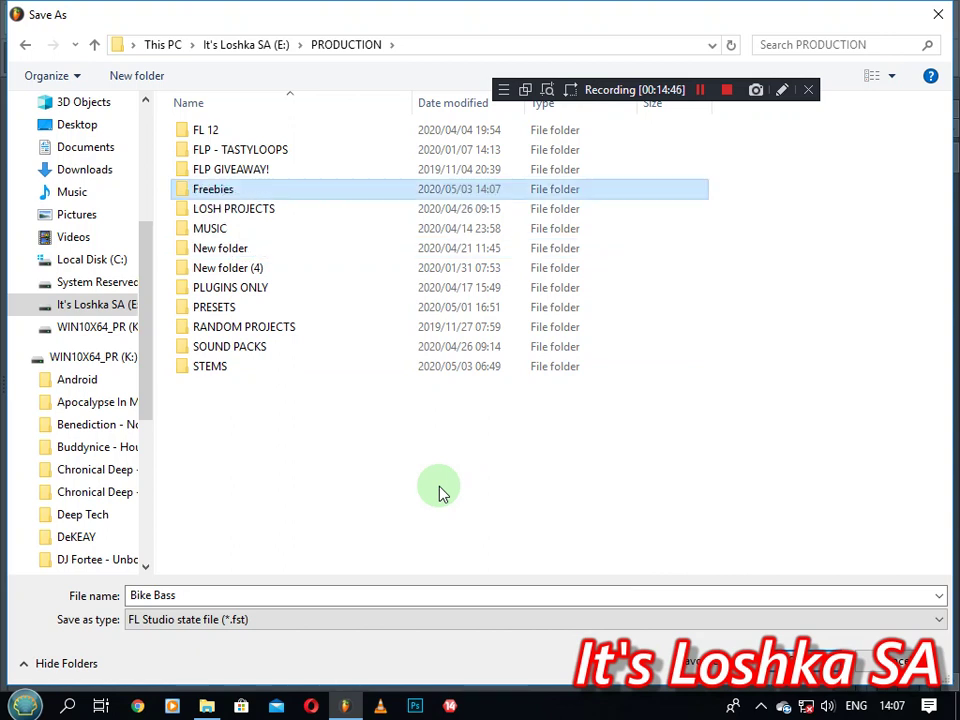
- Save the Bike Bass preset into the Freebies folder and close the GMS synth window
click(222, 190)
double_click(222, 190)
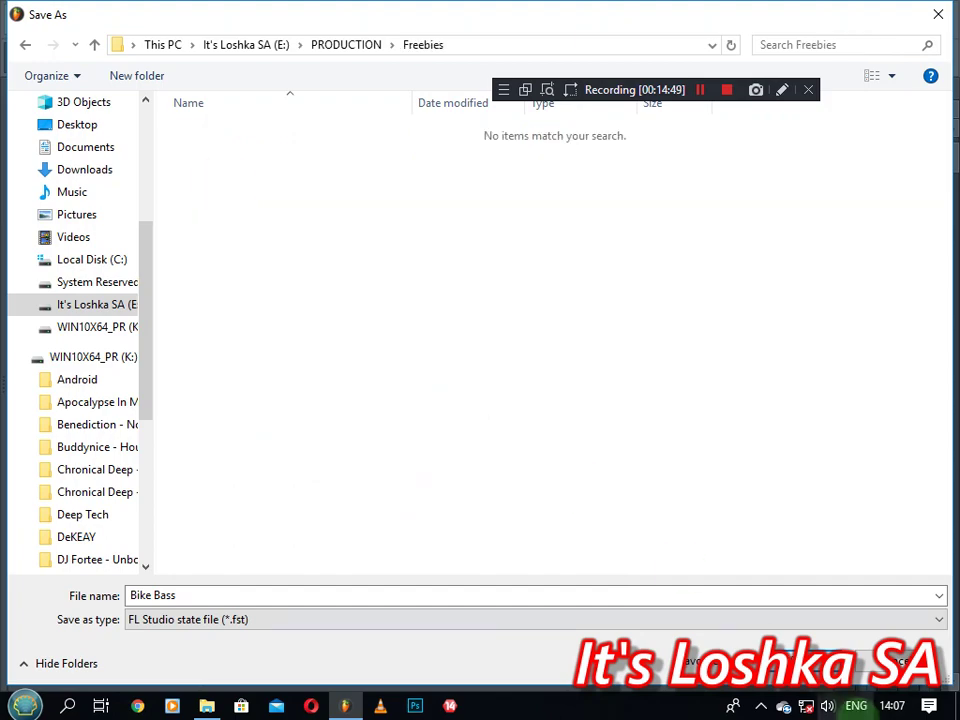
key(Return)
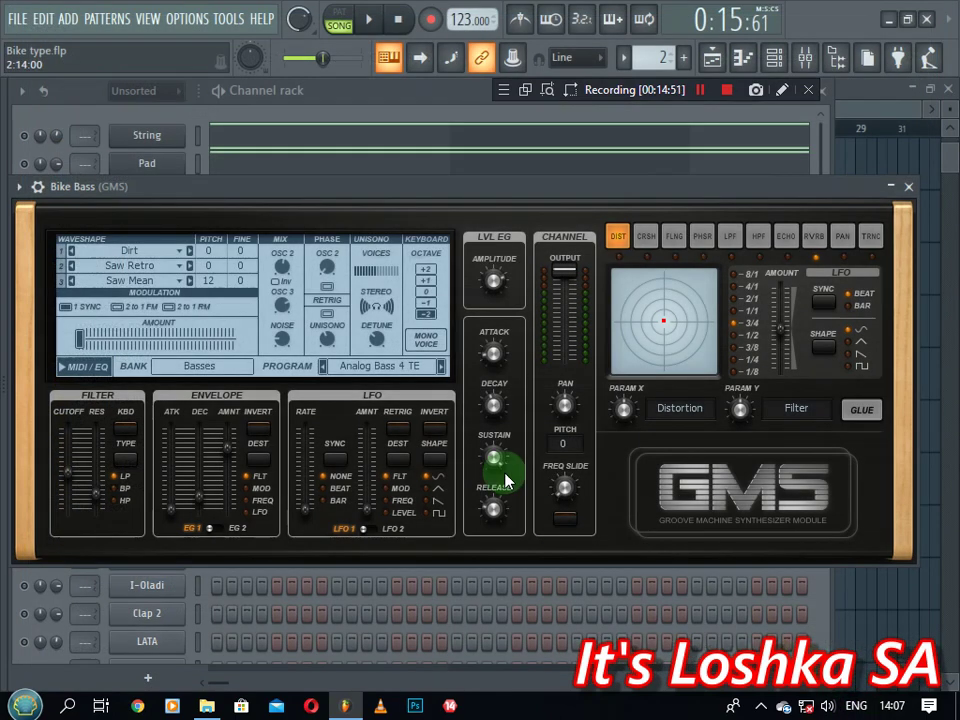
click(909, 189)
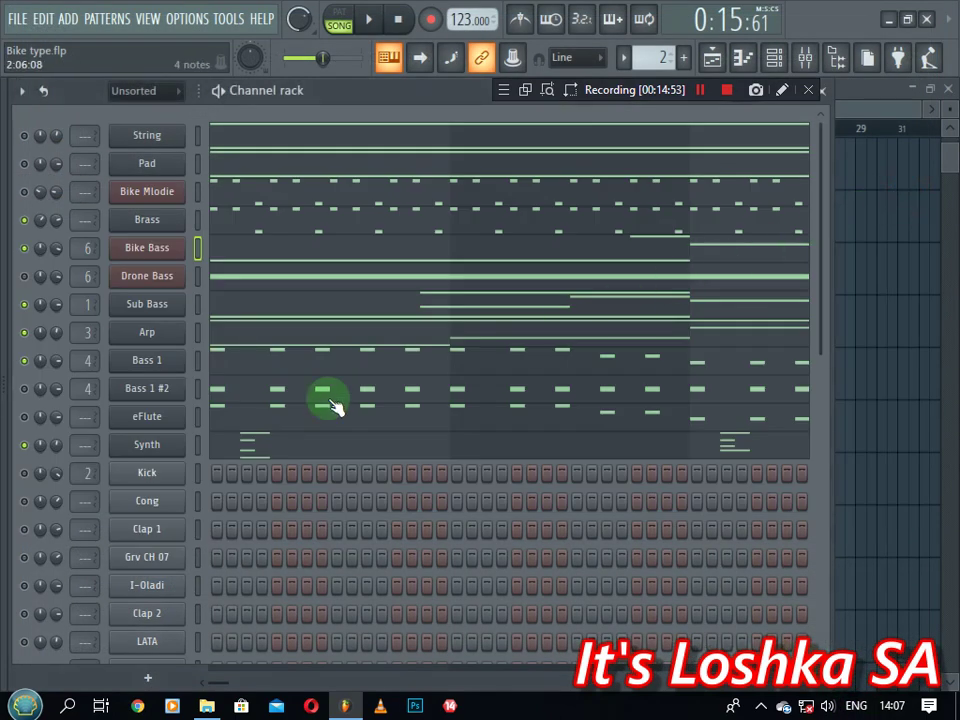